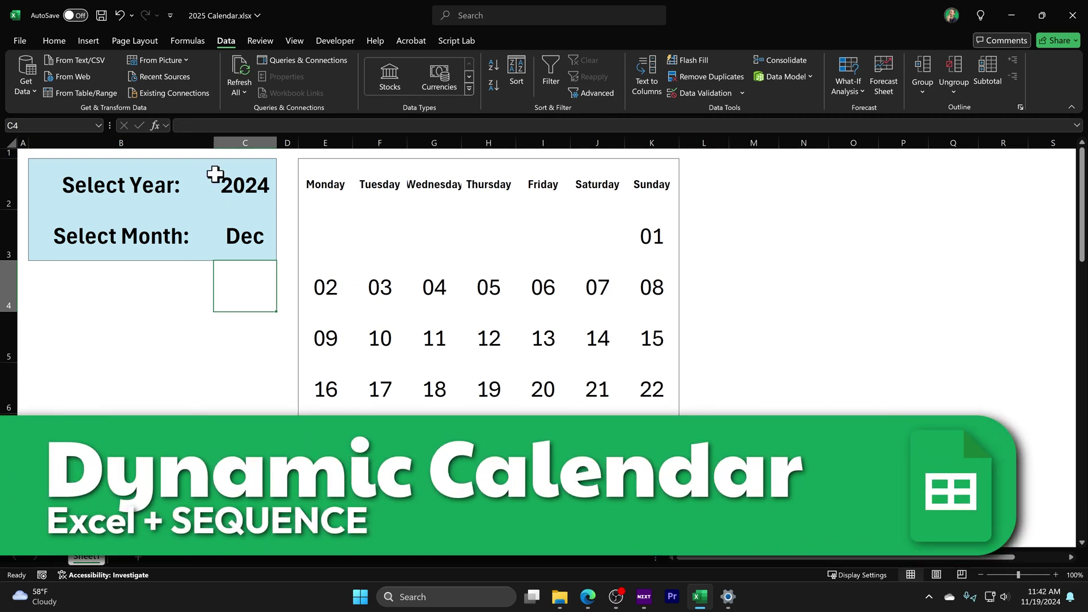
Enter 2025 as the year, try Jan, then settle on Feb as the month
{"action": "type", "text": "2025"}
{"action": "key", "text": "Return"}
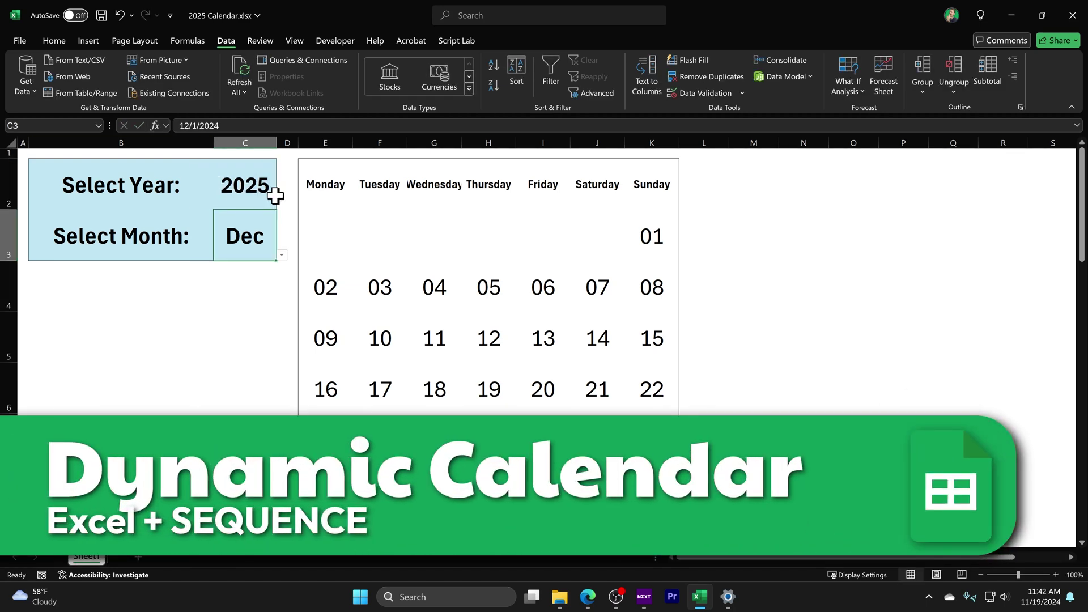
{"action": "type", "text": "jan"}
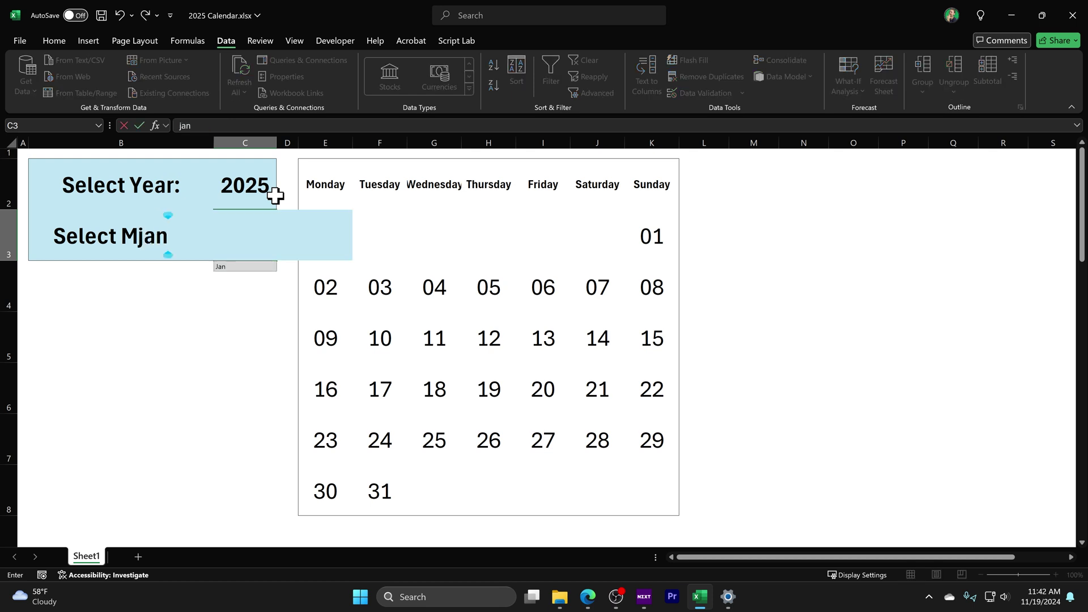
{"action": "key", "text": "Return"}
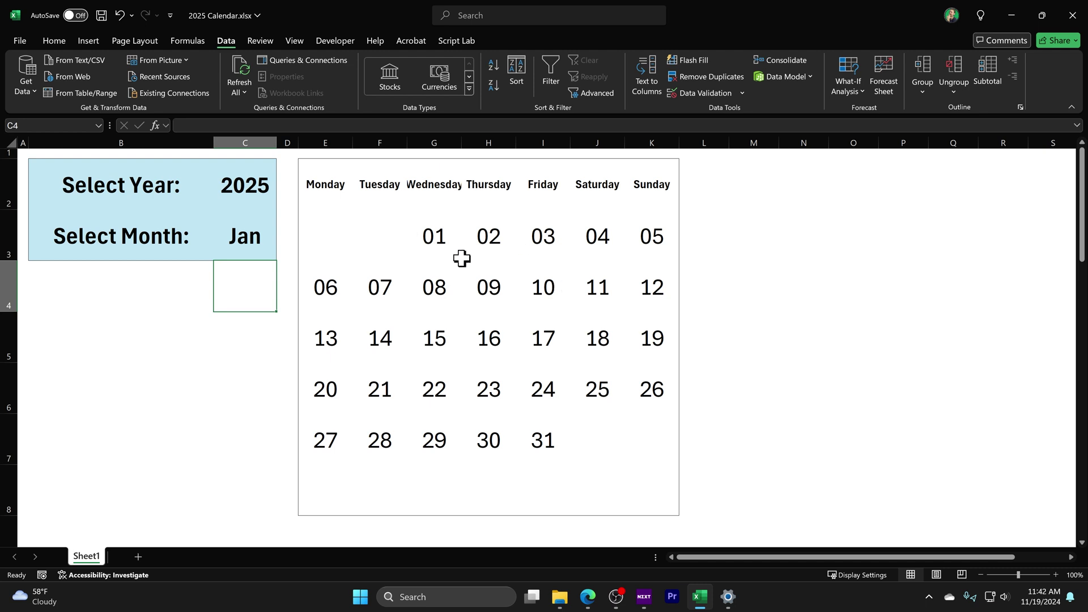
{"action": "left_click", "coordinate": [250, 223]}
{"action": "type", "text": "feb"}
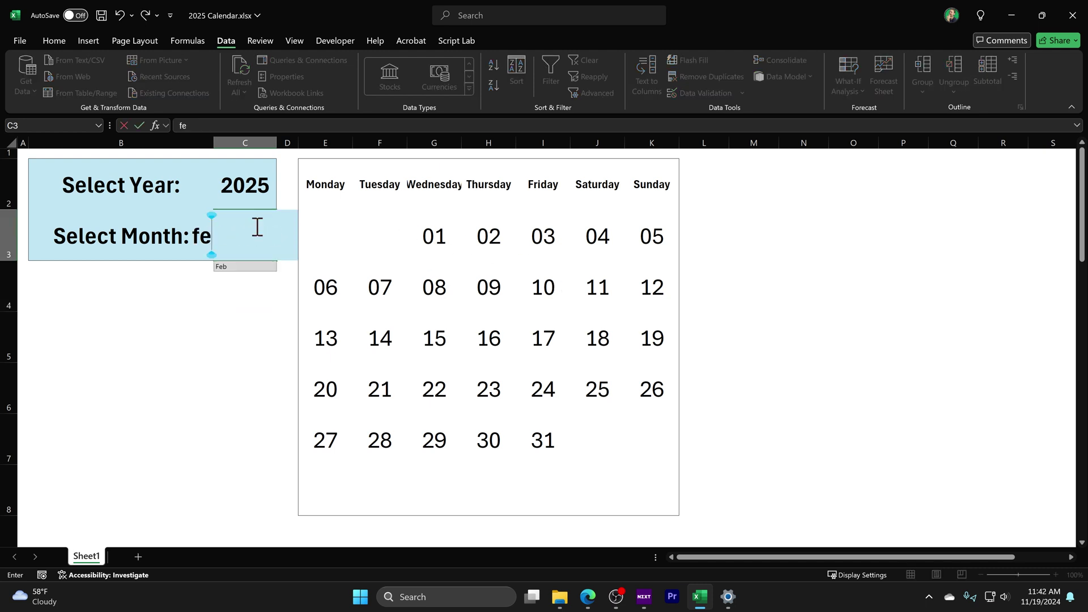
{"action": "key", "text": "Return"}
{"action": "left_click_drag", "start_coordinate": [326, 233], "coordinate": [555, 230]}
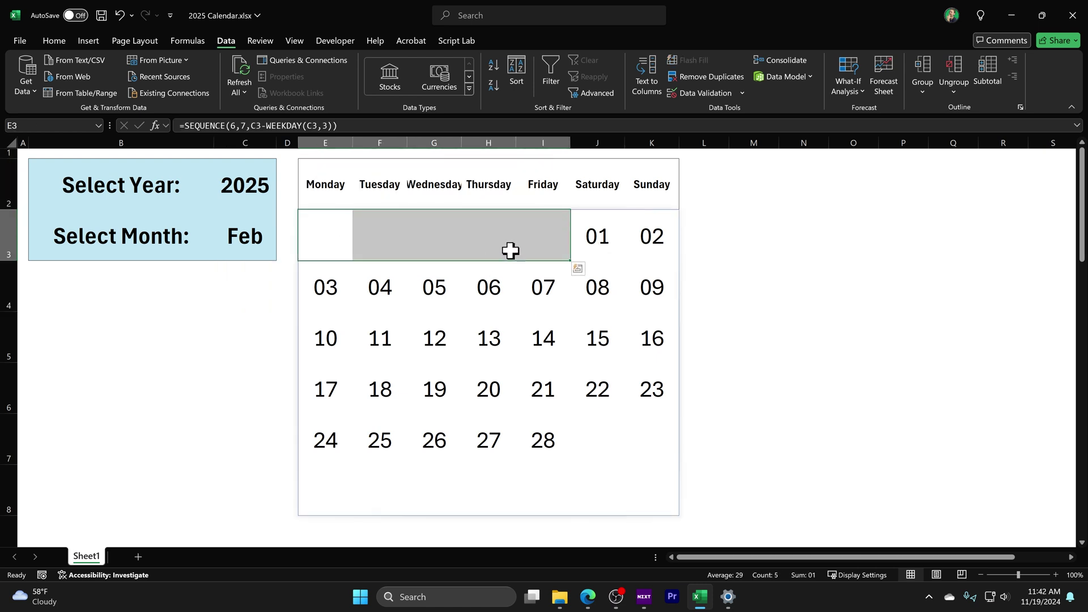
{"action": "left_click_drag", "start_coordinate": [591, 439], "coordinate": [652, 480]}
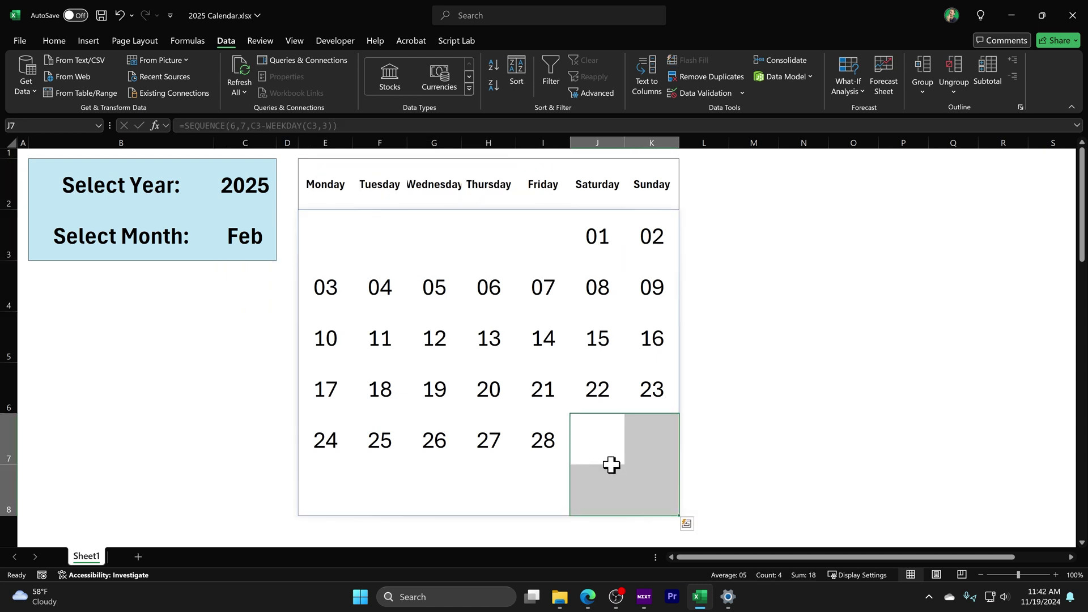
{"action": "left_click_drag", "start_coordinate": [540, 486], "coordinate": [329, 503]}
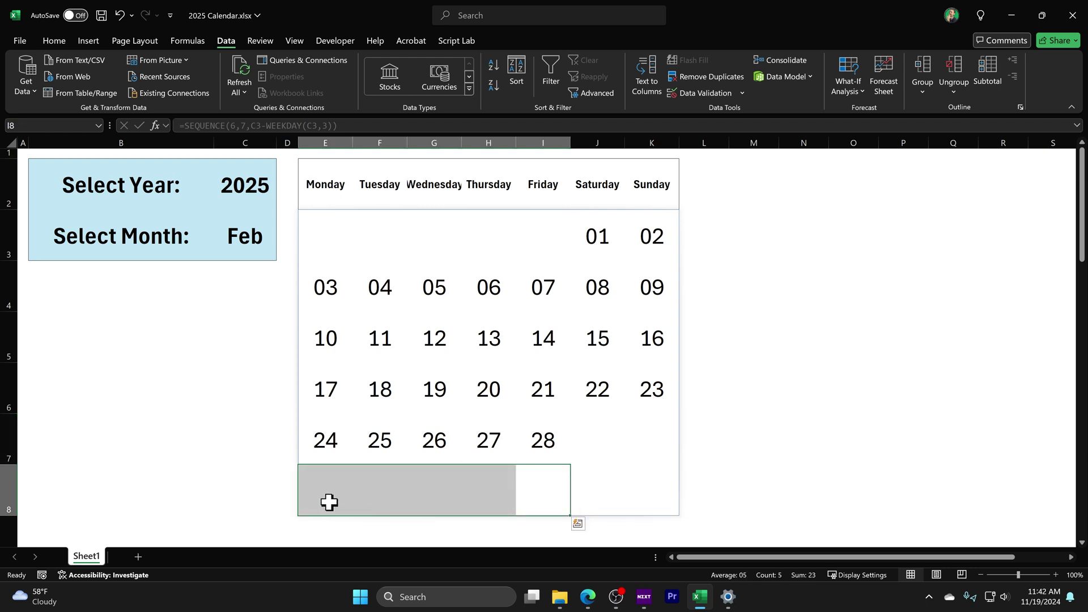
{"action": "double_click", "coordinate": [320, 238]}
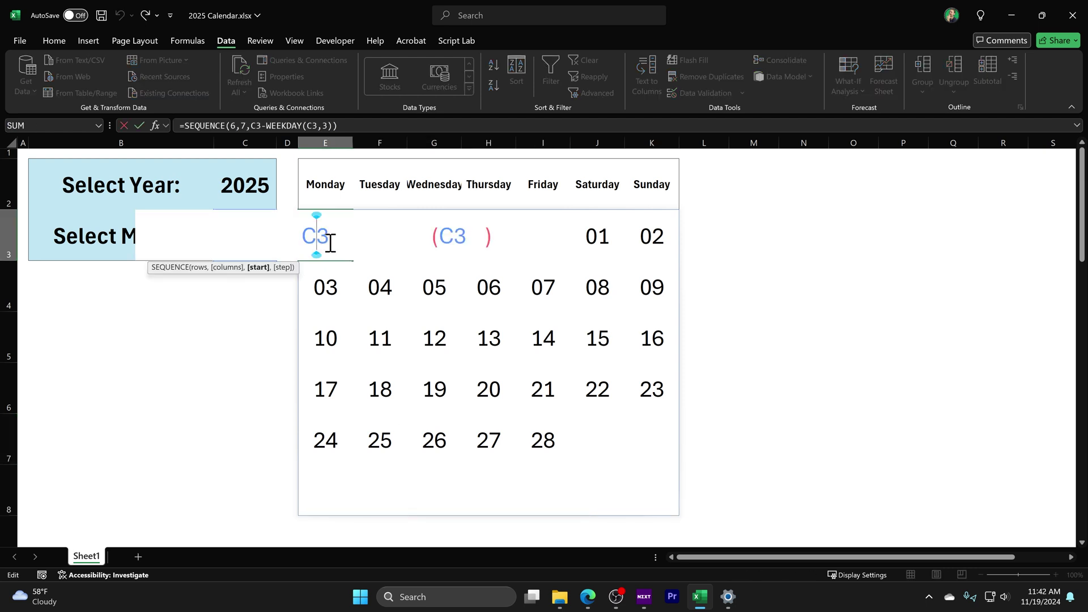
{"action": "left_click_drag", "start_coordinate": [352, 123], "coordinate": [180, 126]}
{"action": "key", "text": "ctrl+c"}
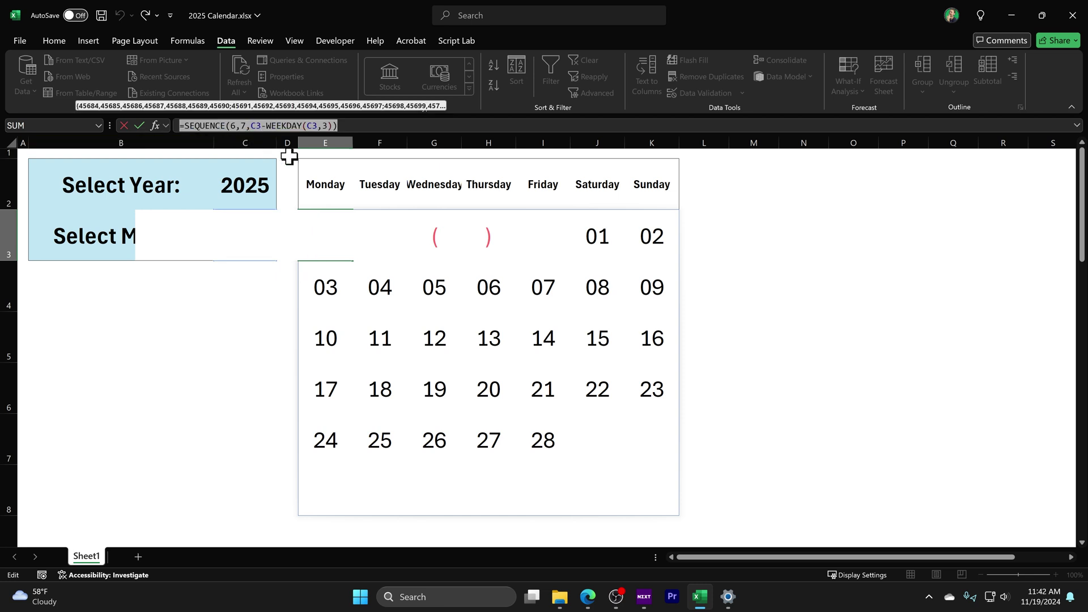
{"action": "key", "text": "Escape"}
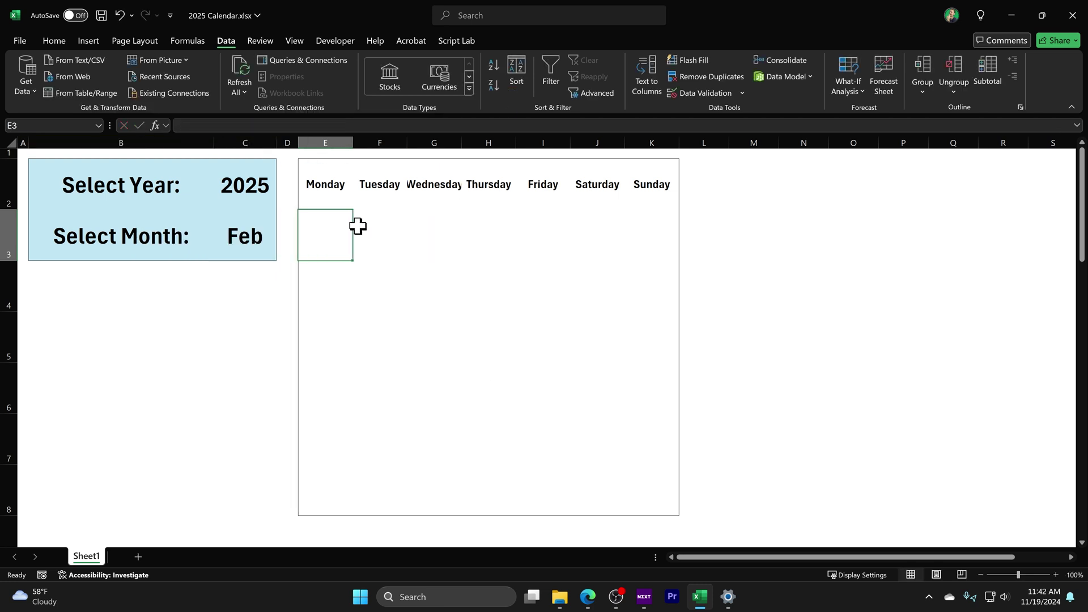
{"action": "double_click", "coordinate": [325, 235]}
{"action": "key", "text": "ctrl+v"}
{"action": "key", "text": "Return"}
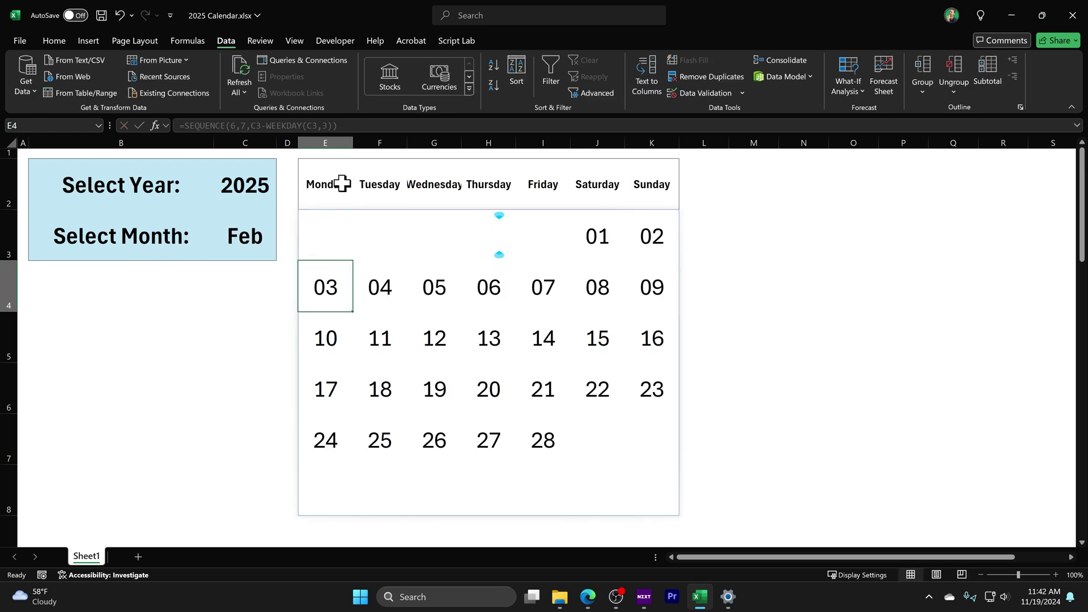
Change the month in C3 to Mar
{"action": "left_click", "coordinate": [250, 226]}
{"action": "type", "text": "mar"}
{"action": "key", "text": "Return"}
{"action": "left_click", "coordinate": [259, 225]}
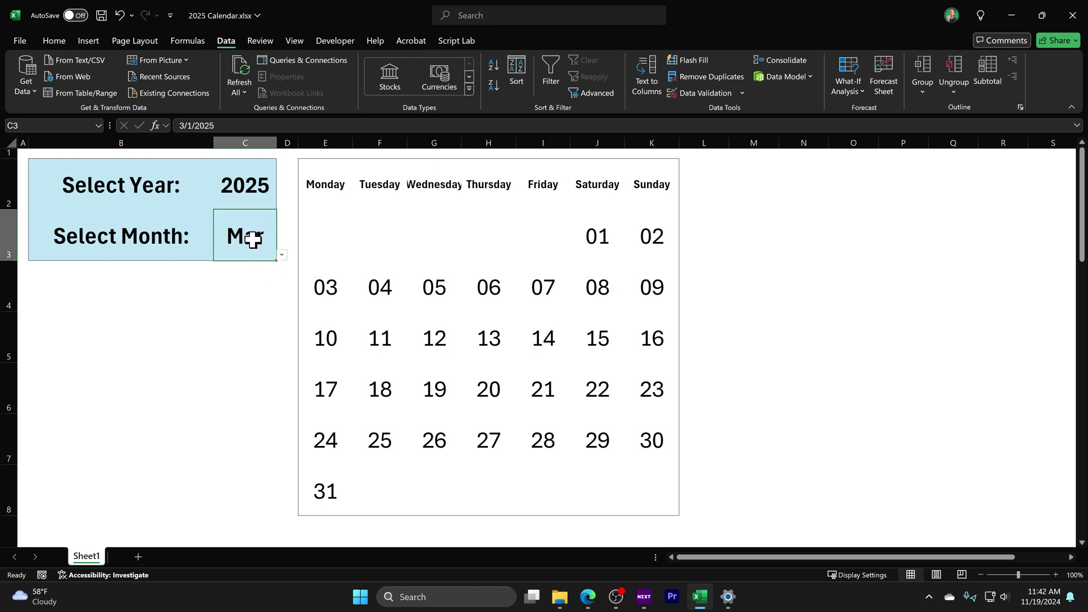
Set the year in C2 to 2026 and select the spilled month list in column B
{"action": "left_click", "coordinate": [260, 180]}
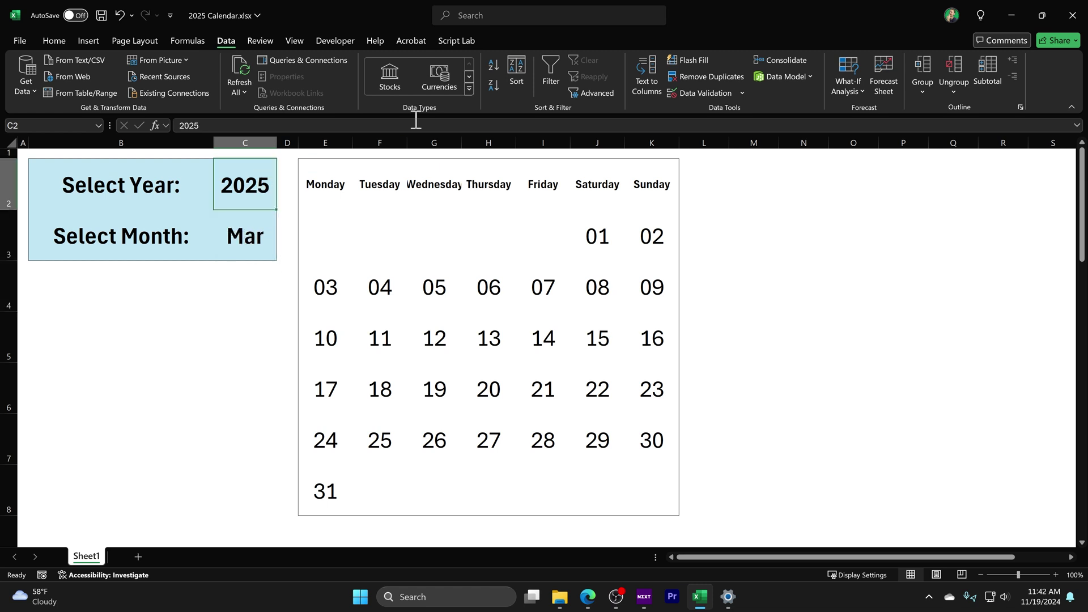
{"action": "type", "text": "2026"}
{"action": "key", "text": "Return"}
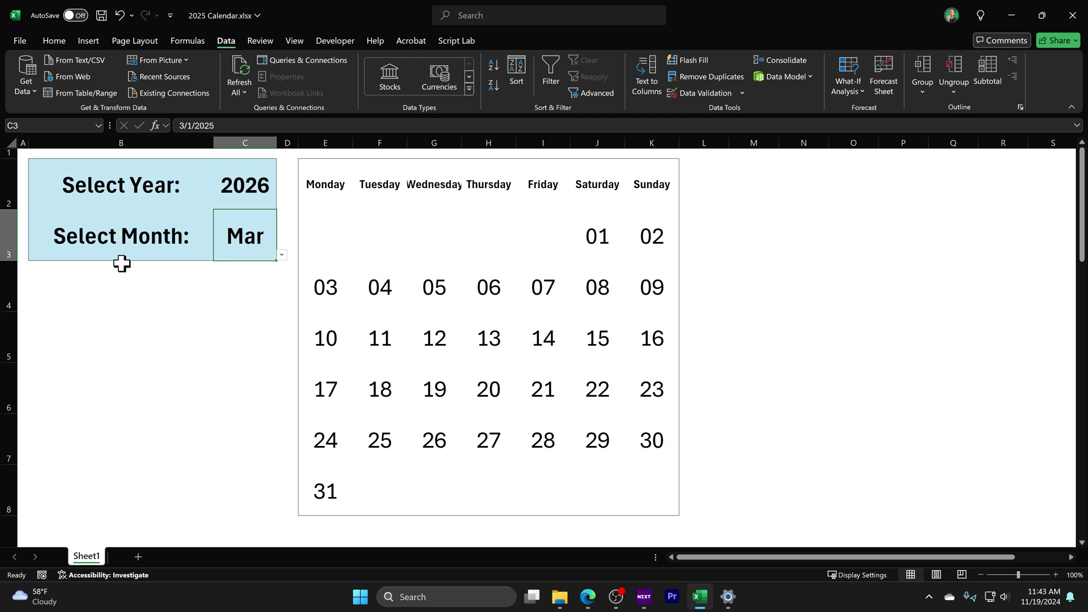
{"action": "left_click", "coordinate": [122, 337]}
{"action": "key", "text": "ctrl+shift+Down"}
Give the column B month list Automatic font colour so Jan–Dec appear
{"action": "left_click", "coordinate": [55, 41]}
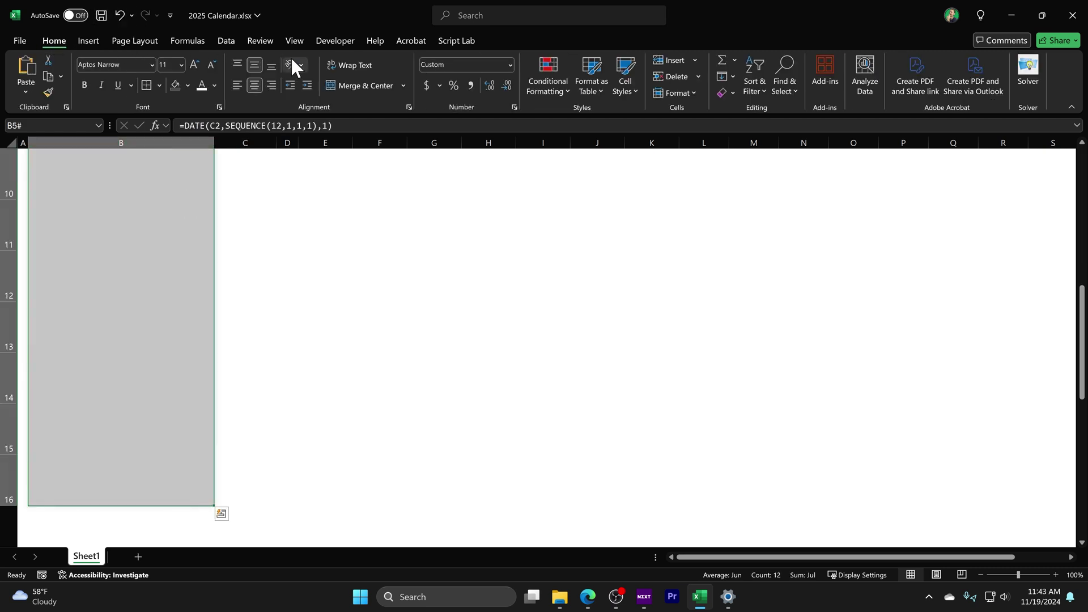
{"action": "left_click", "coordinate": [215, 86]}
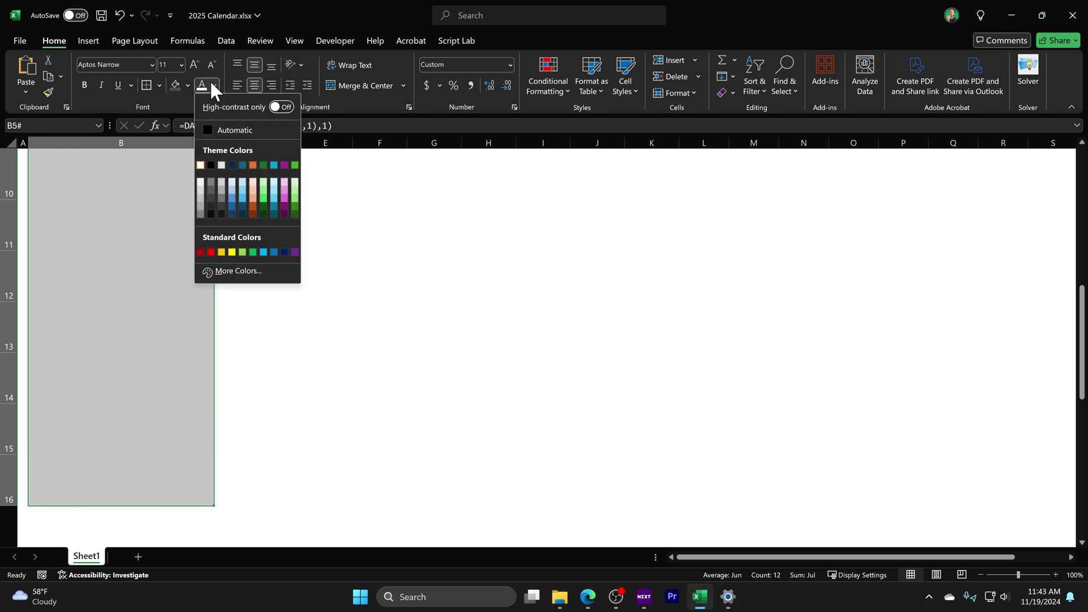
{"action": "left_click", "coordinate": [229, 129]}
{"action": "scroll", "coordinate": [177, 300], "scroll_direction": "up", "scroll_amount": 3}
Reselect the month list, then move back to the year cell C2
{"action": "left_click", "coordinate": [136, 328]}
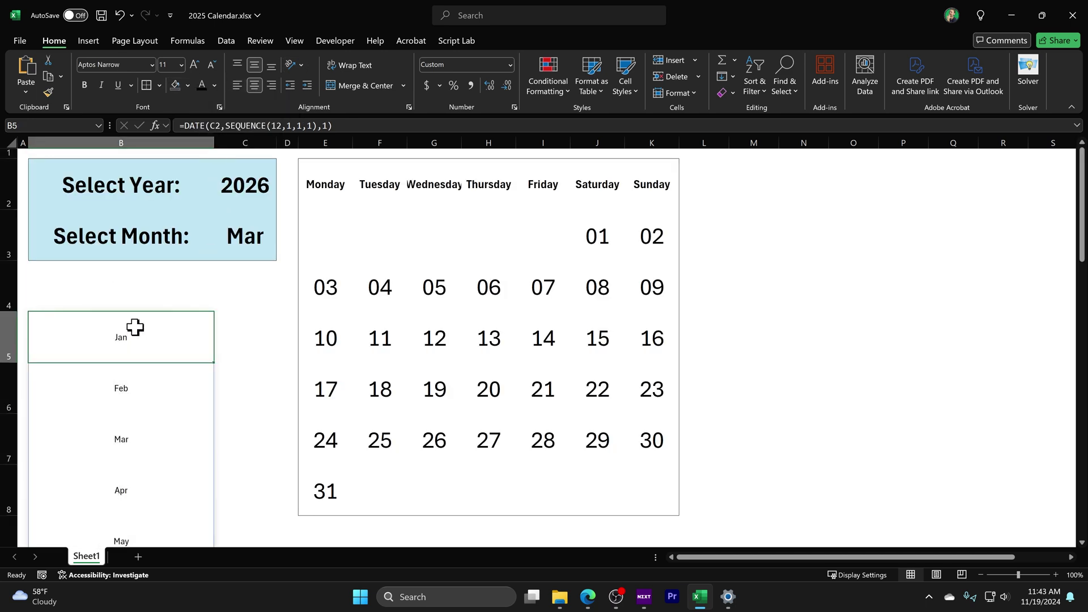
{"action": "key", "text": "ctrl+shift+Down"}
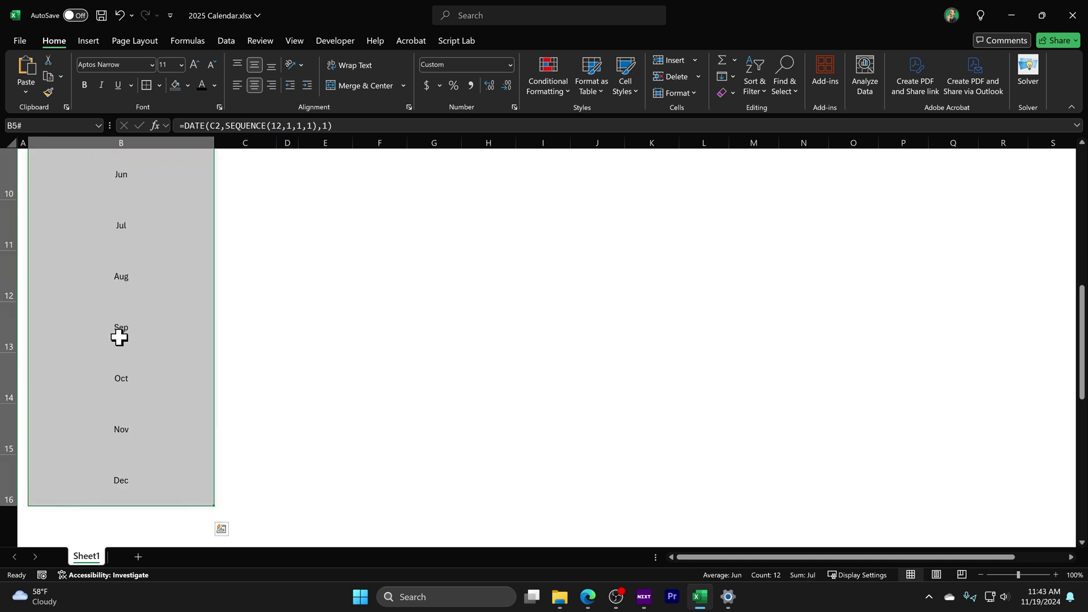
{"action": "key", "text": "ctrl+Up"}
{"action": "key", "text": "Right"}
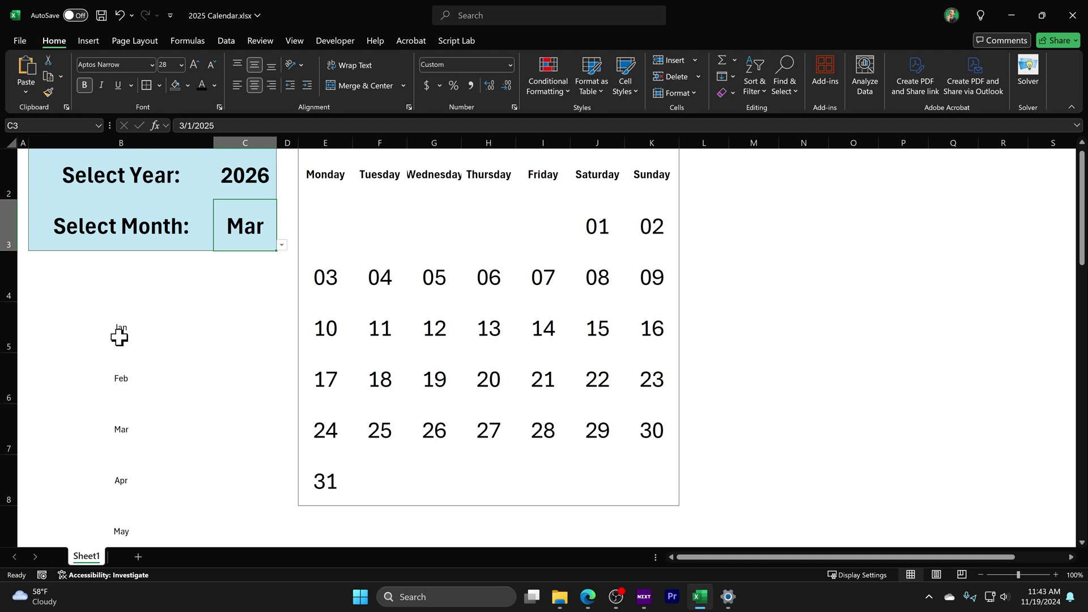
{"action": "key", "text": "Up"}
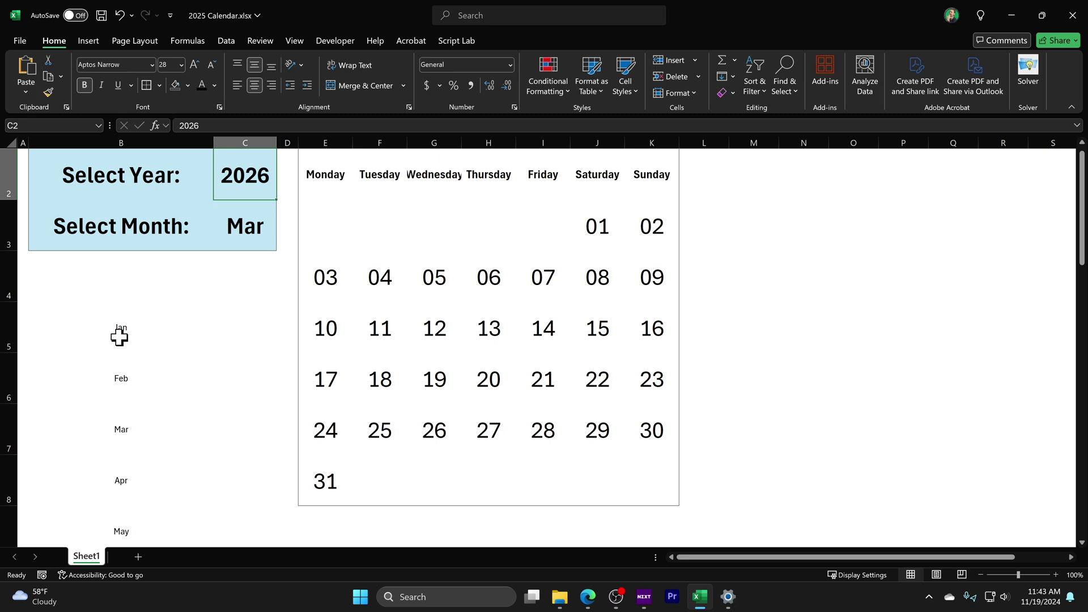
Try the years 2027 and 1902, and pick Apr as the month from autocomplete
{"action": "type", "text": "2027"}
{"action": "key", "text": "Return"}
{"action": "key", "text": "Up"}
{"action": "type", "text": "1902"}
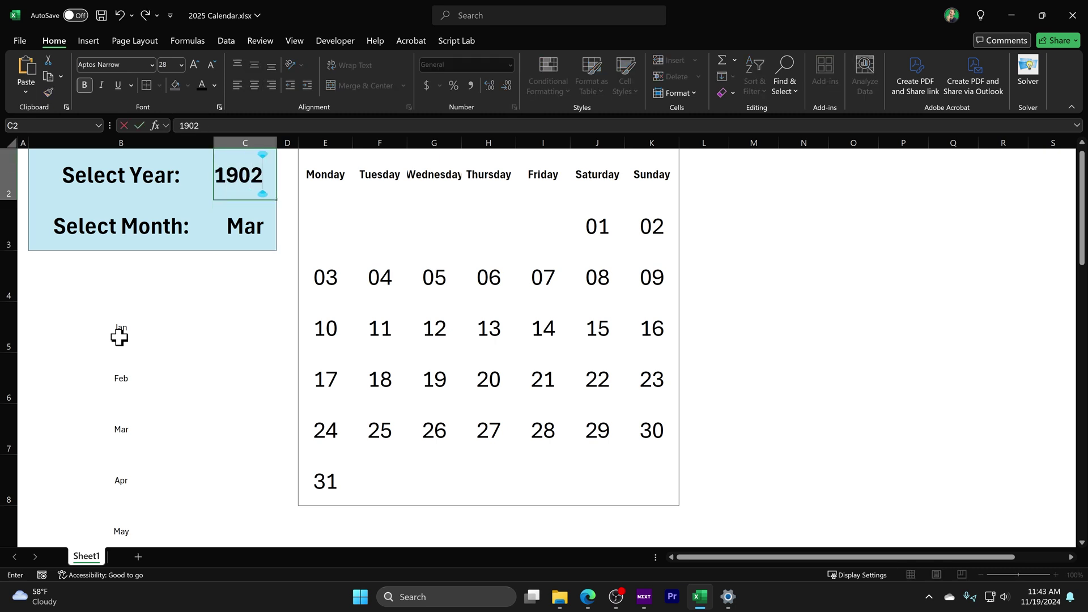
{"action": "key", "text": "Return"}
{"action": "type", "text": "a"}
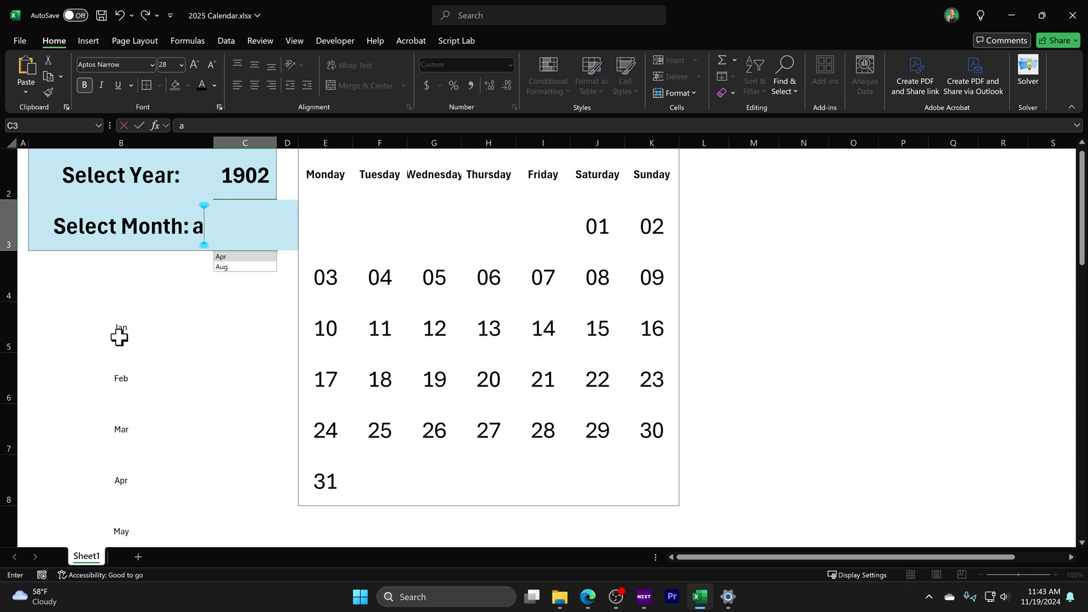
{"action": "key", "text": "Return"}
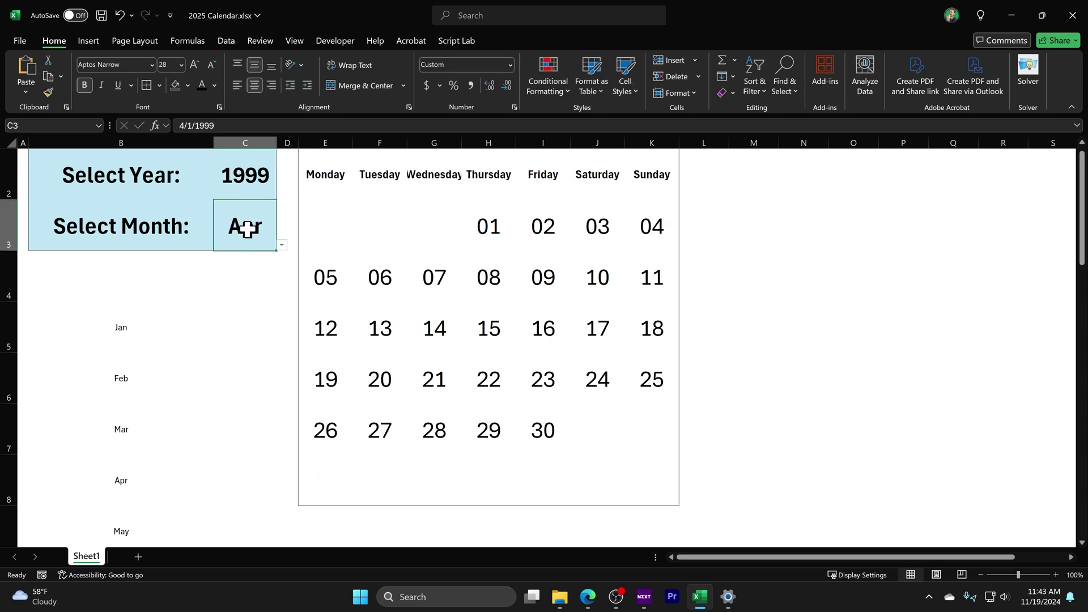
Set the year to 2021, recommit Apr, and select the month list to inspect it
{"action": "left_click", "coordinate": [250, 173]}
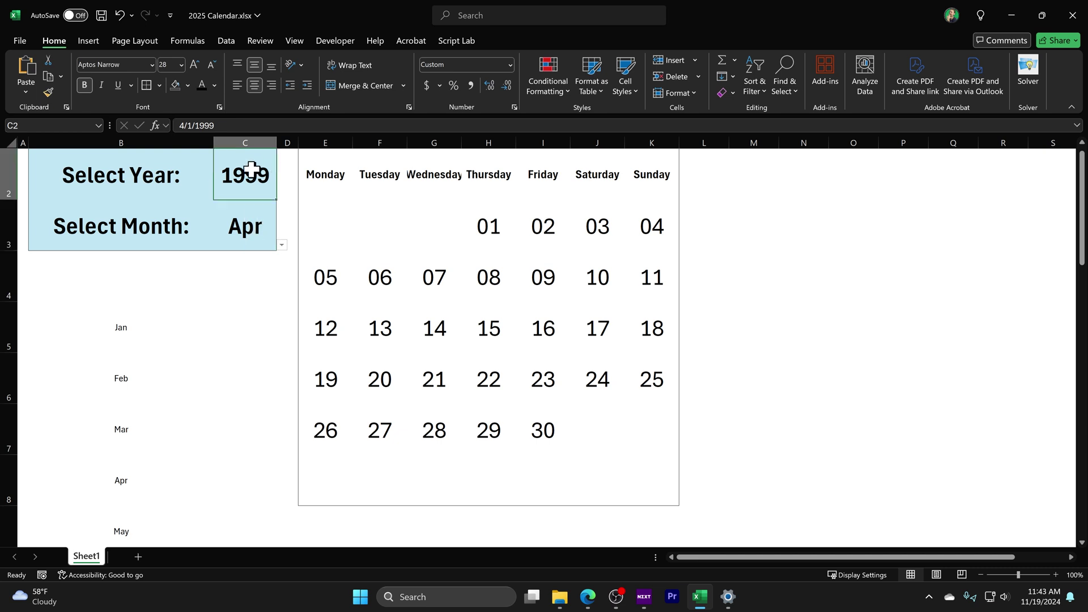
{"action": "type", "text": "2021"}
{"action": "key", "text": "Return"}
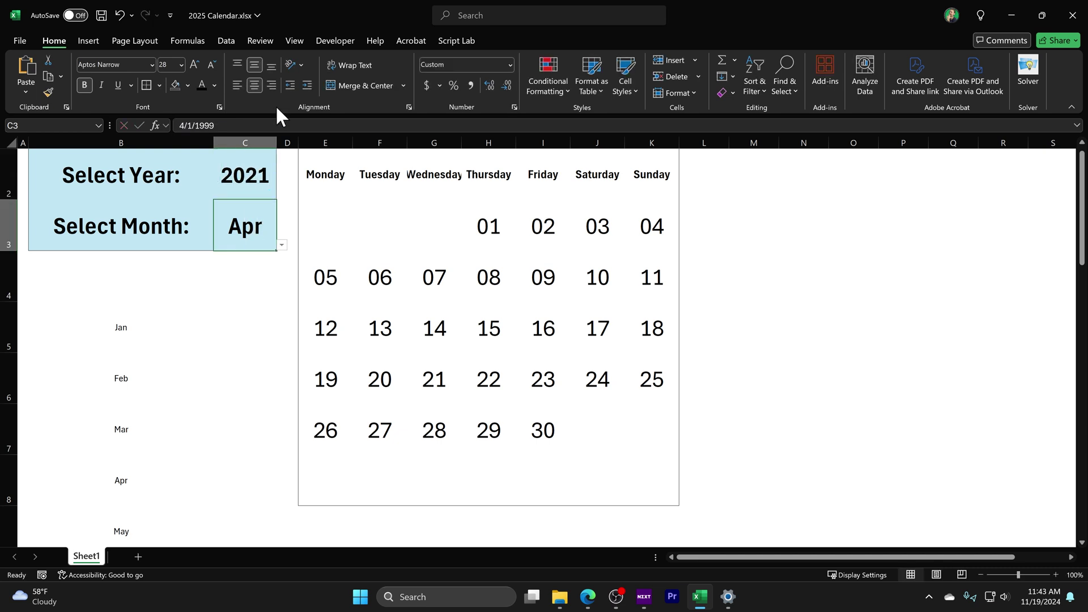
{"action": "left_click_drag", "start_coordinate": [214, 125], "coordinate": [164, 127]}
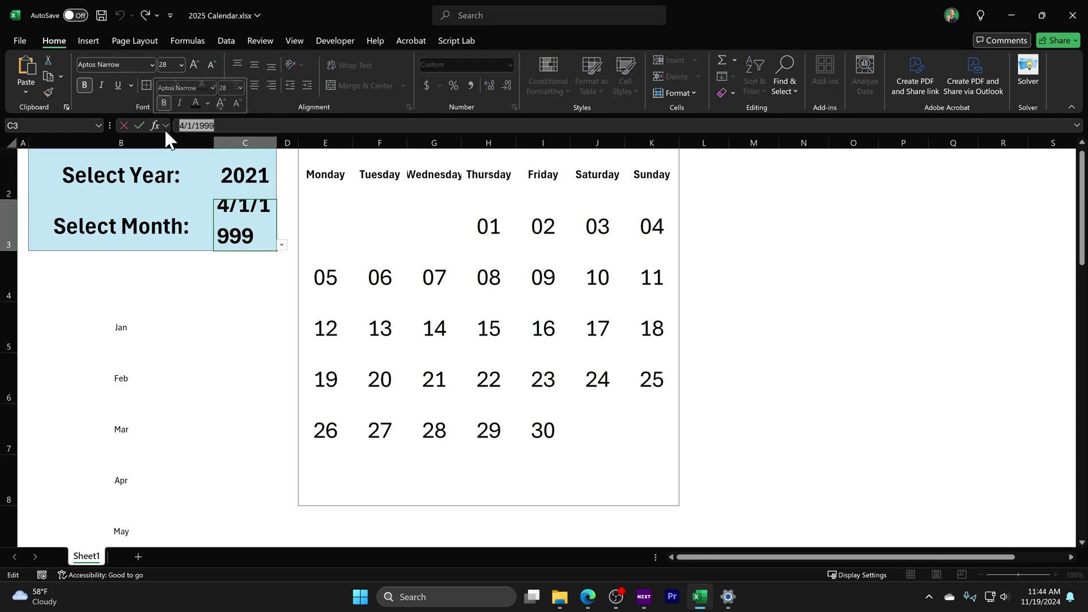
{"action": "left_click", "coordinate": [258, 228]}
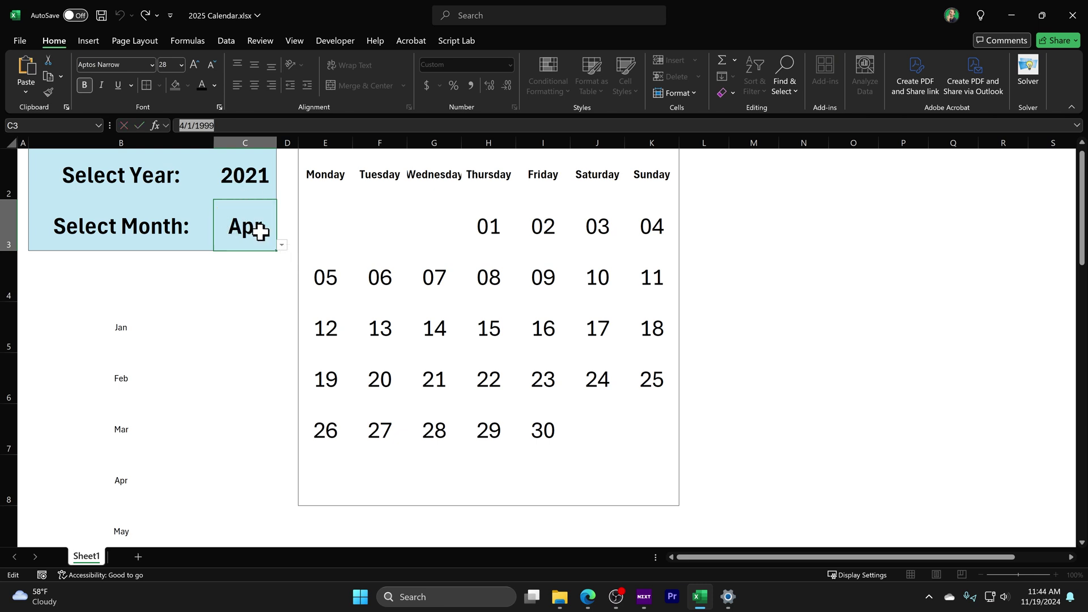
{"action": "type", "text": "a"}
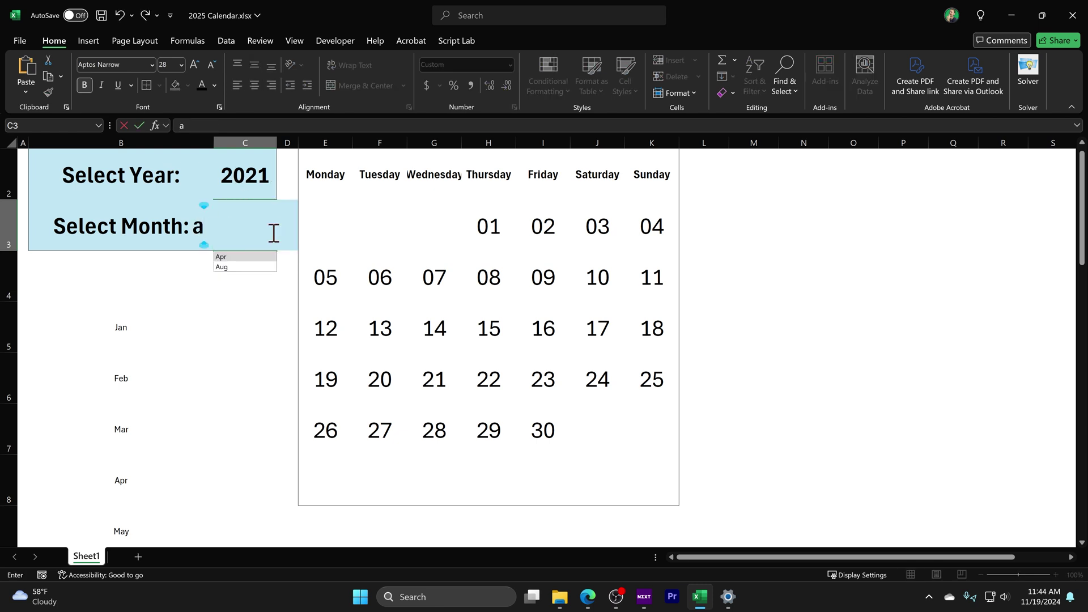
{"action": "key", "text": "Return"}
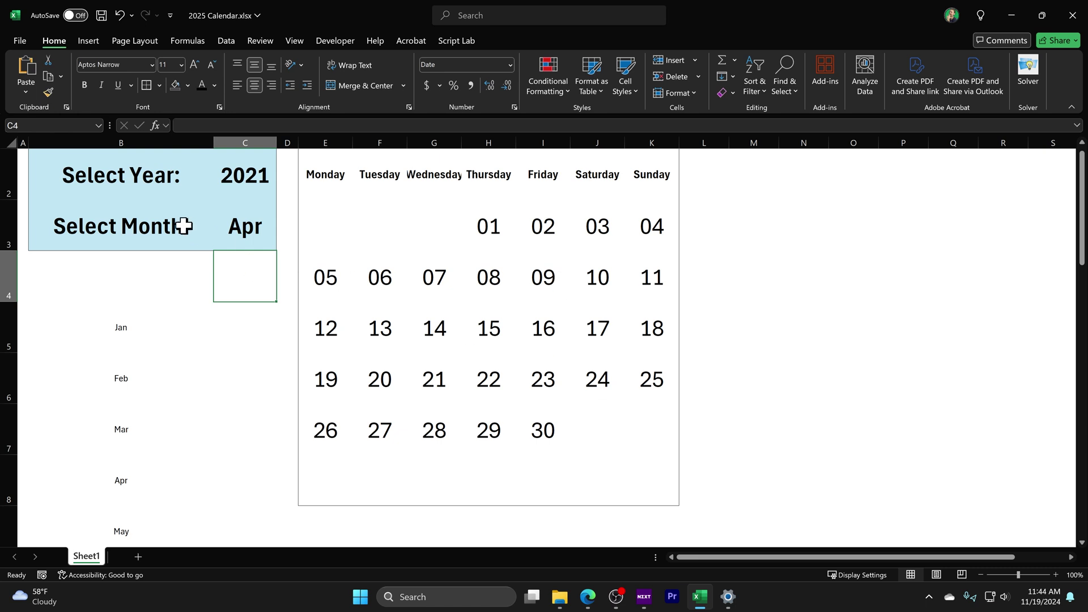
{"action": "left_click", "coordinate": [126, 326]}
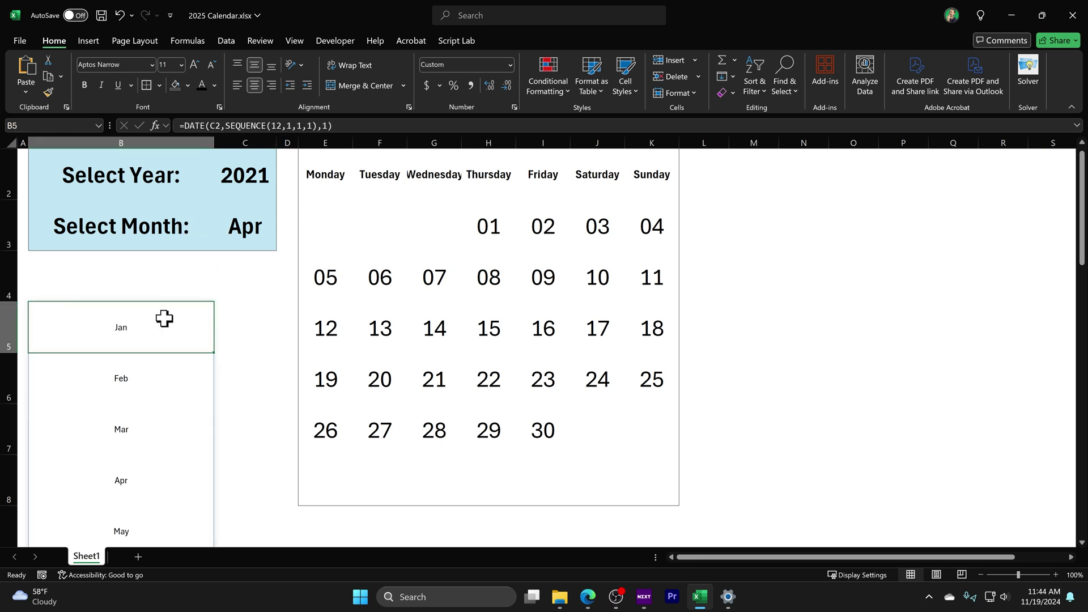
Preview the dates of =DATE(C2,SEQUENCE(12,1,1,1),1) and begin editing it in B5
{"action": "left_click_drag", "start_coordinate": [347, 125], "coordinate": [102, 126]}
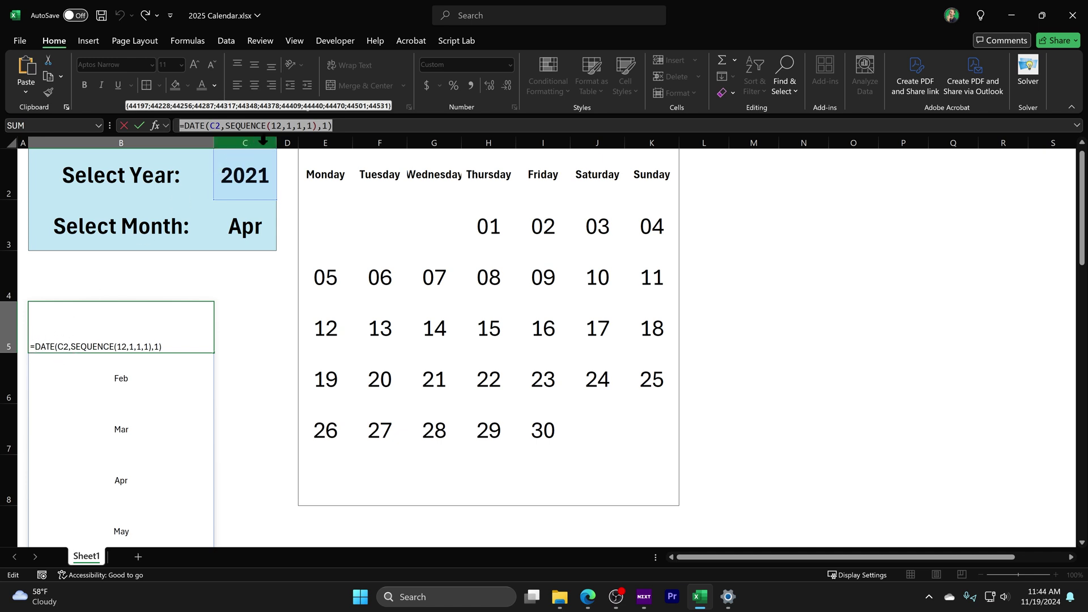
{"action": "left_click", "coordinate": [61, 347]}
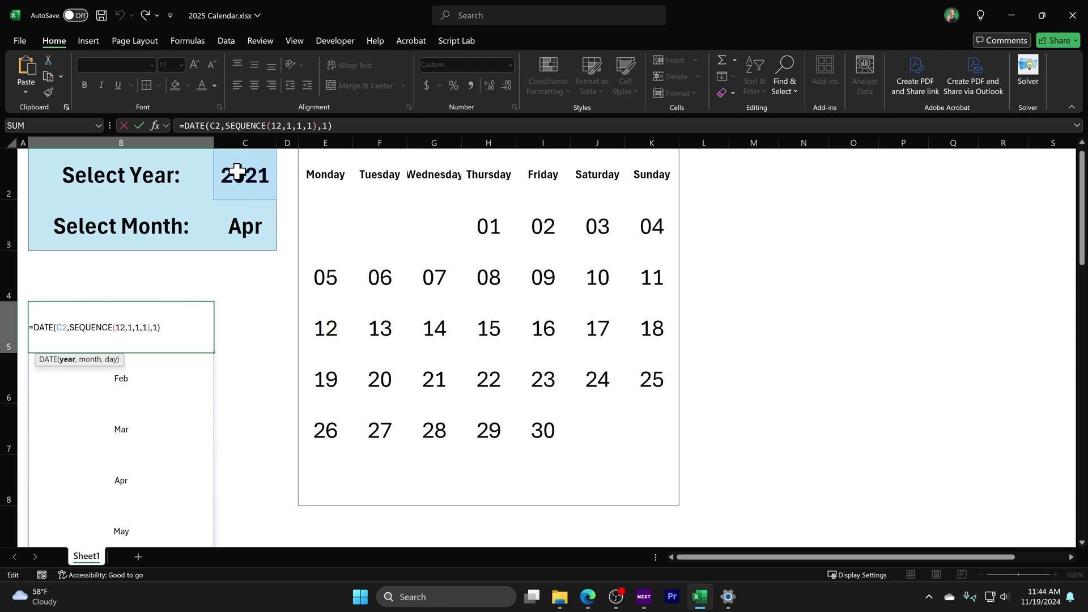
{"action": "left_click", "coordinate": [120, 327]}
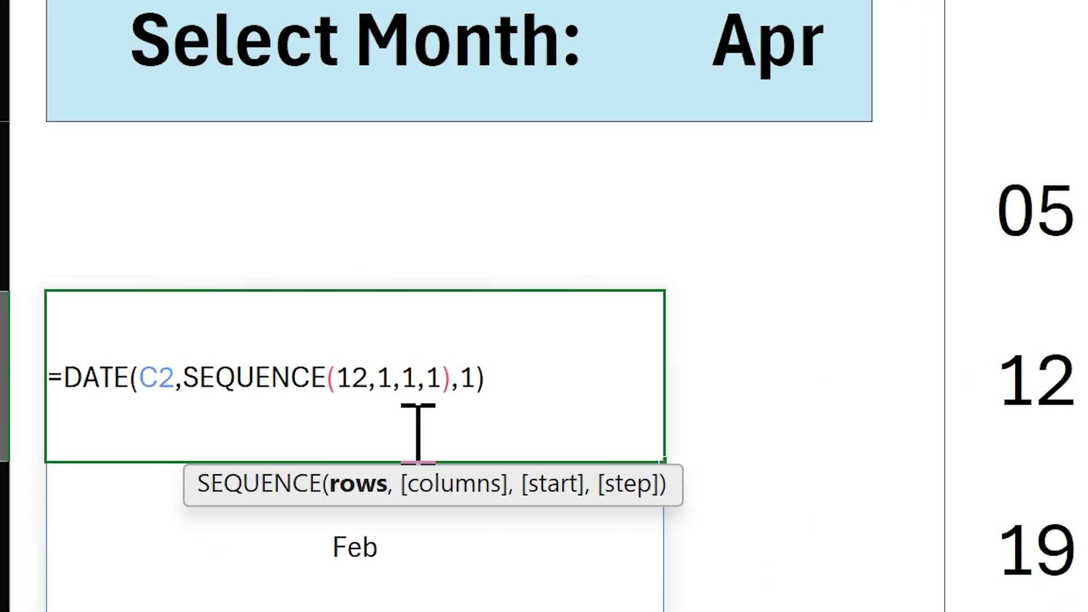
{"action": "key", "text": "Right"}
{"action": "key", "text": "Right"}
{"action": "key", "text": "Right"}
{"action": "key", "text": "Right"}
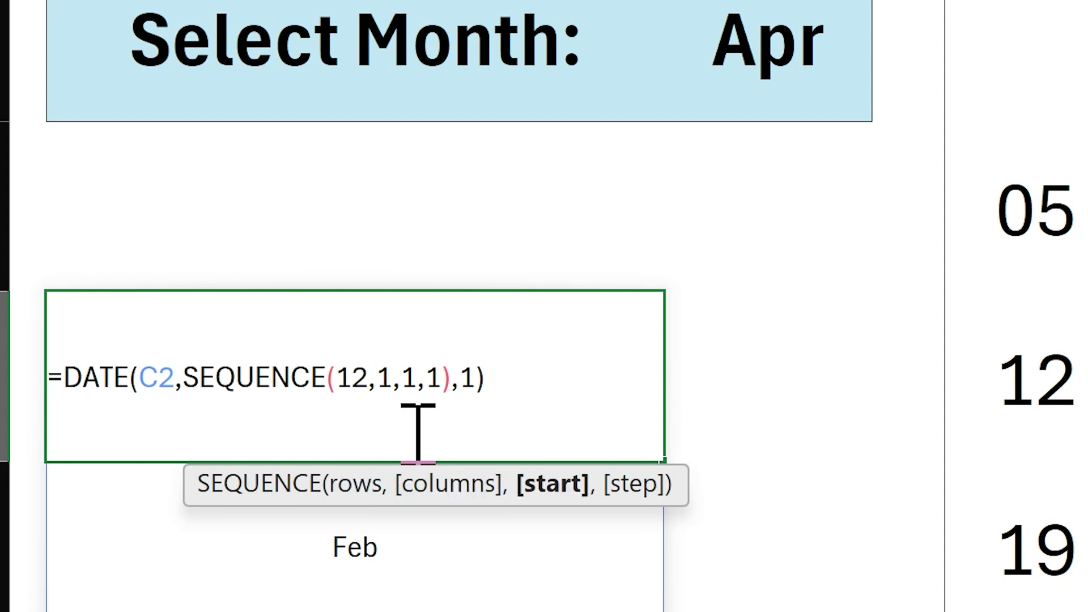
{"action": "key", "text": "Right"}
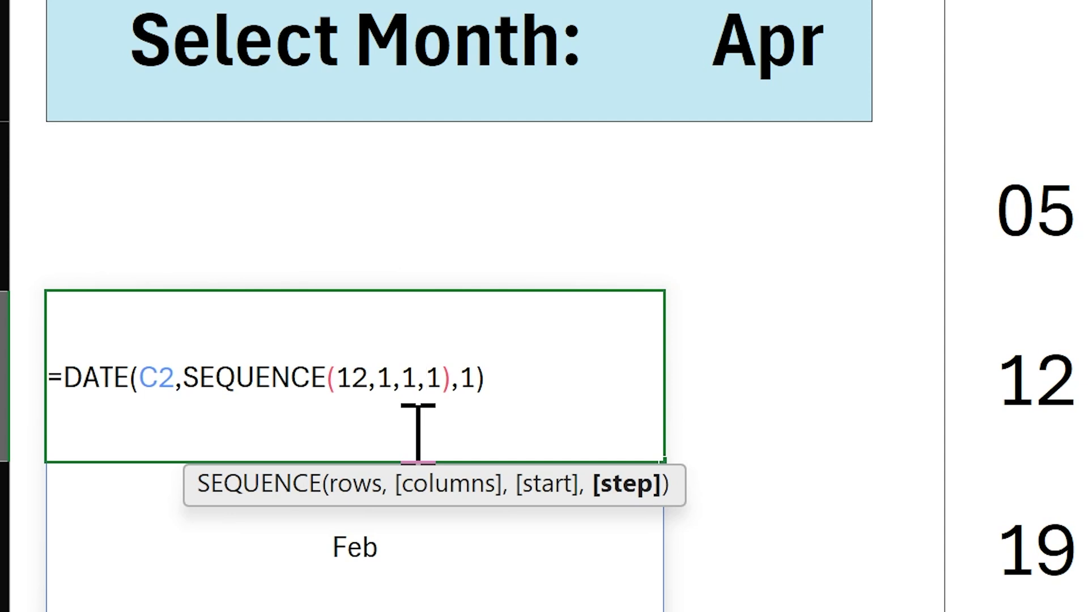
{"action": "key", "text": "Right"}
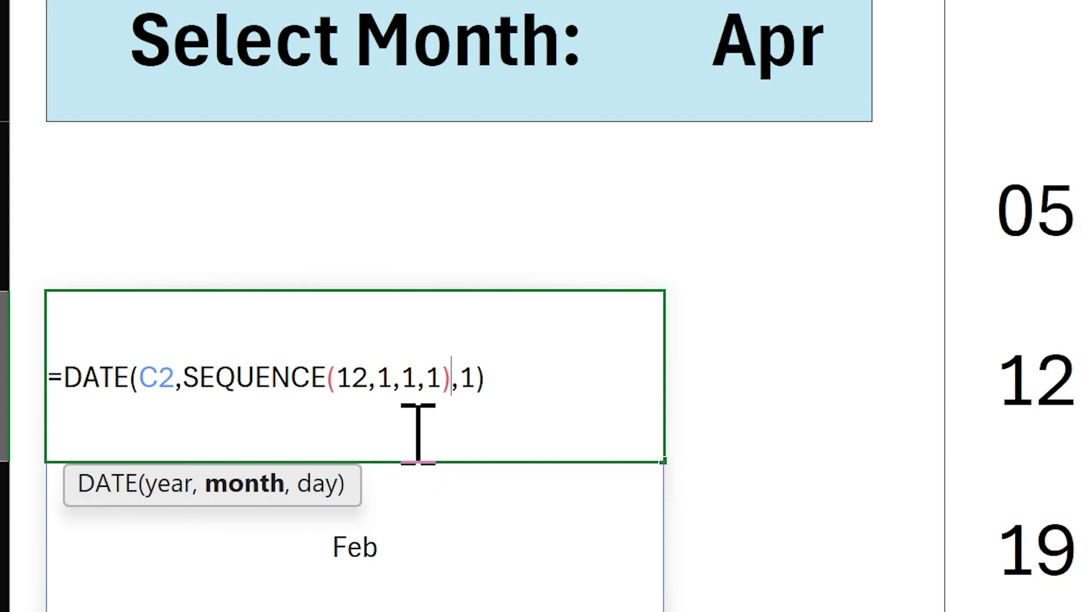
{"action": "key", "text": "Right"}
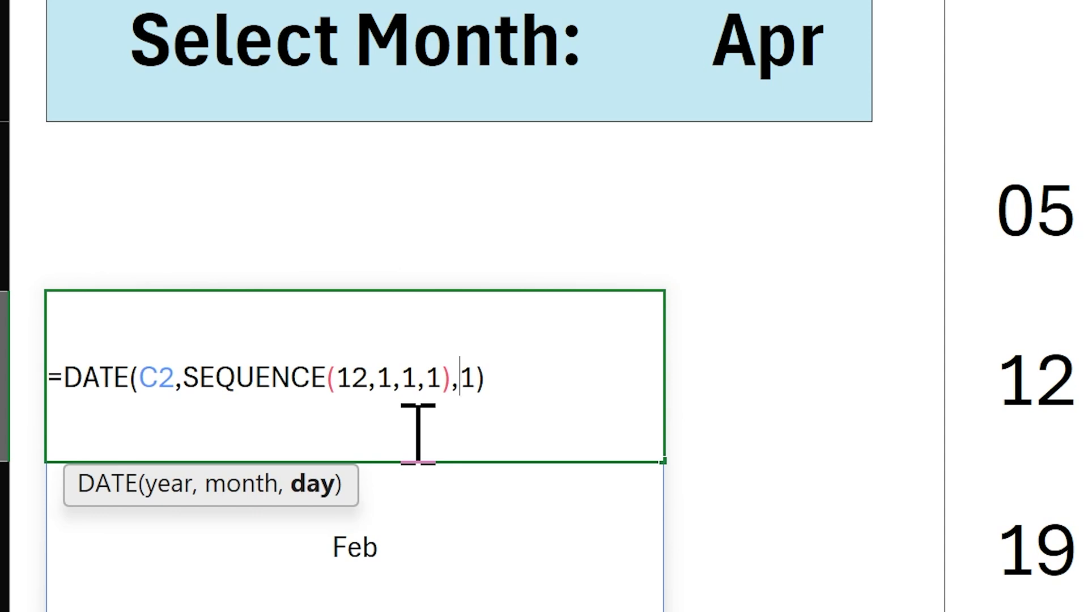
Commit the month-list formula, format the spill with custom mm/dd, and check B5–B7
{"action": "key", "text": "Return"}
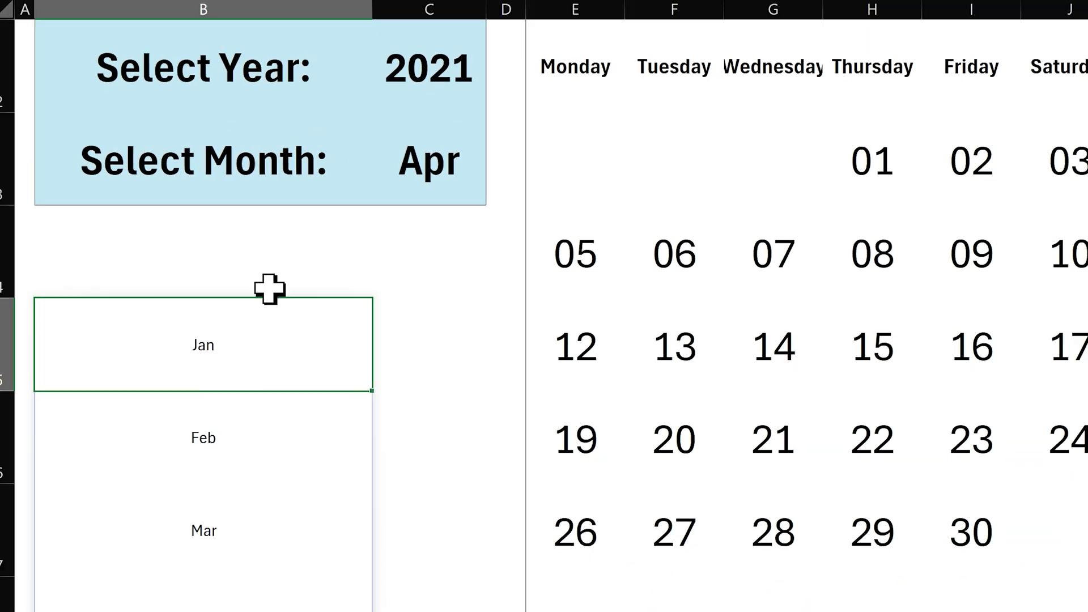
{"action": "key", "text": "ctrl+shift+Down"}
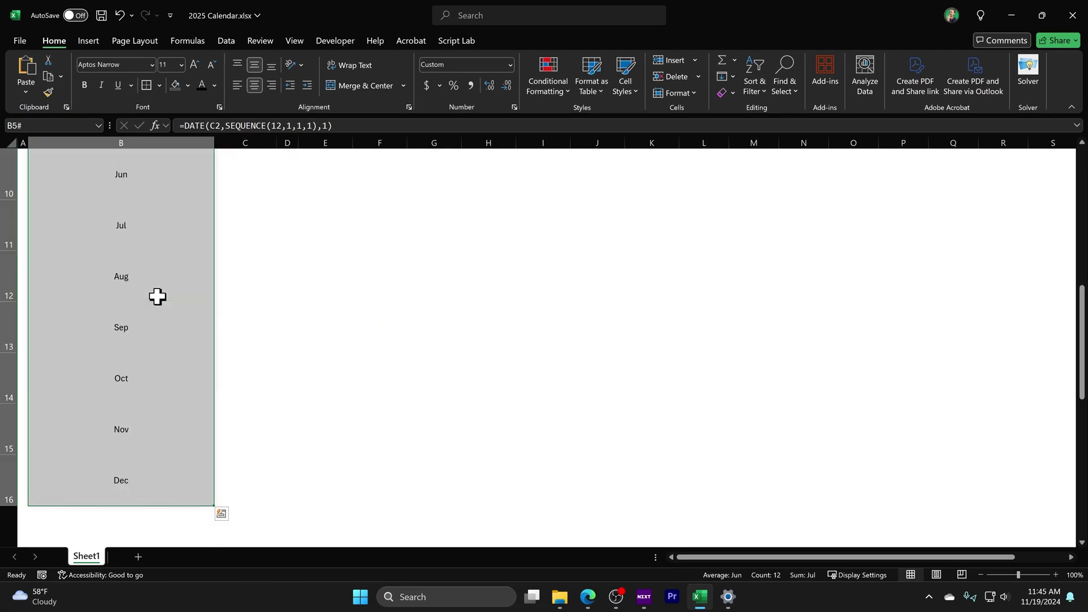
{"action": "scroll", "coordinate": [157, 296], "scroll_direction": "up", "scroll_amount": 3}
{"action": "key", "text": "ctrl+1"}
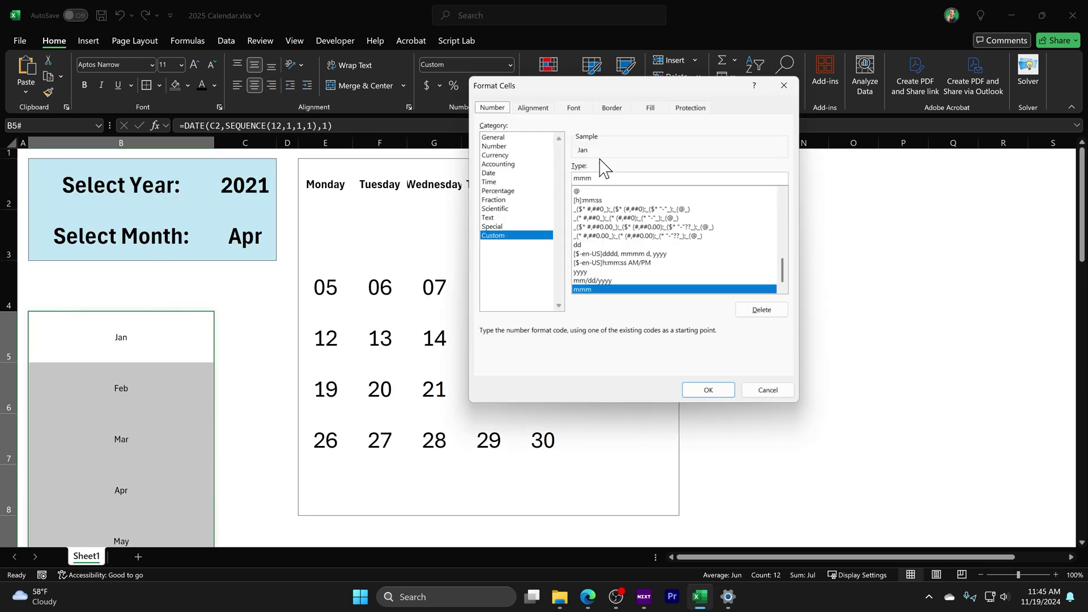
{"action": "left_click_drag", "start_coordinate": [595, 178], "coordinate": [562, 179]}
{"action": "type", "text": "mm/dd"}
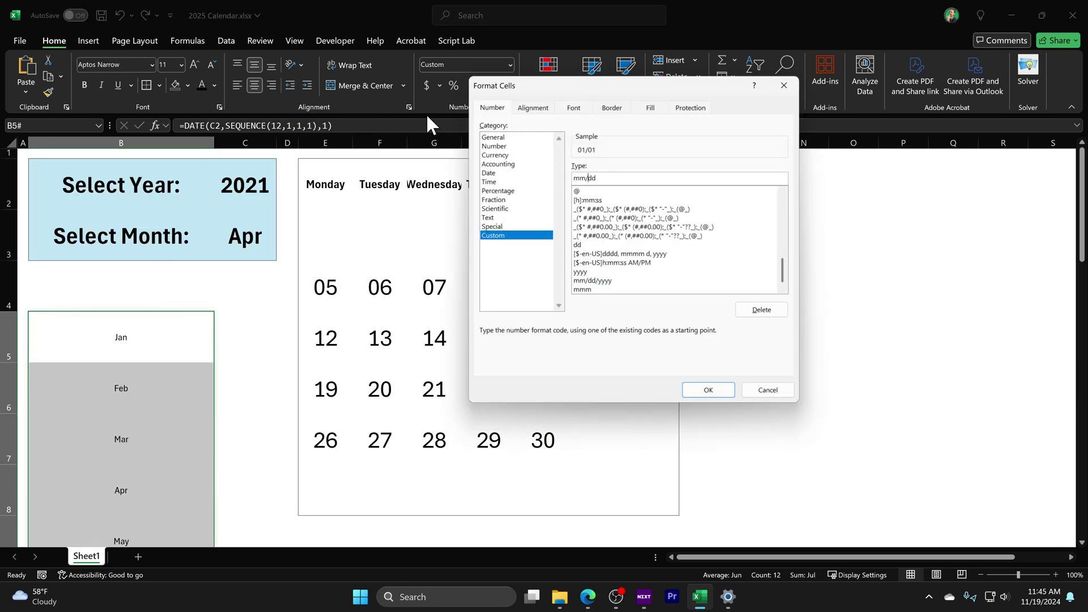
{"action": "key", "text": "Return"}
{"action": "scroll", "coordinate": [158, 352], "scroll_direction": "down", "scroll_amount": 3}
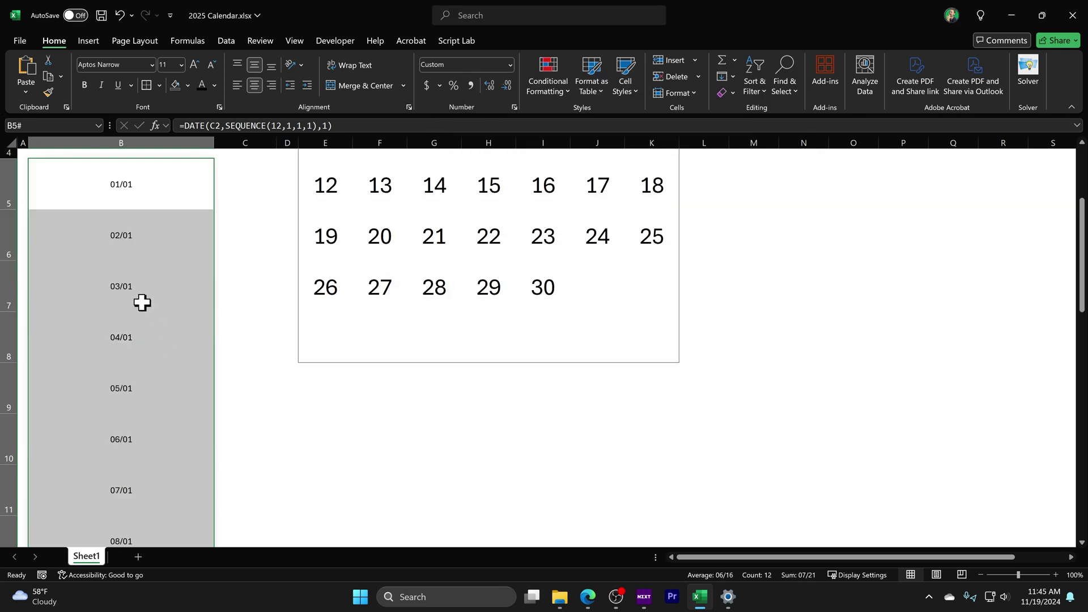
{"action": "left_click", "coordinate": [134, 178]}
{"action": "left_click", "coordinate": [134, 236]}
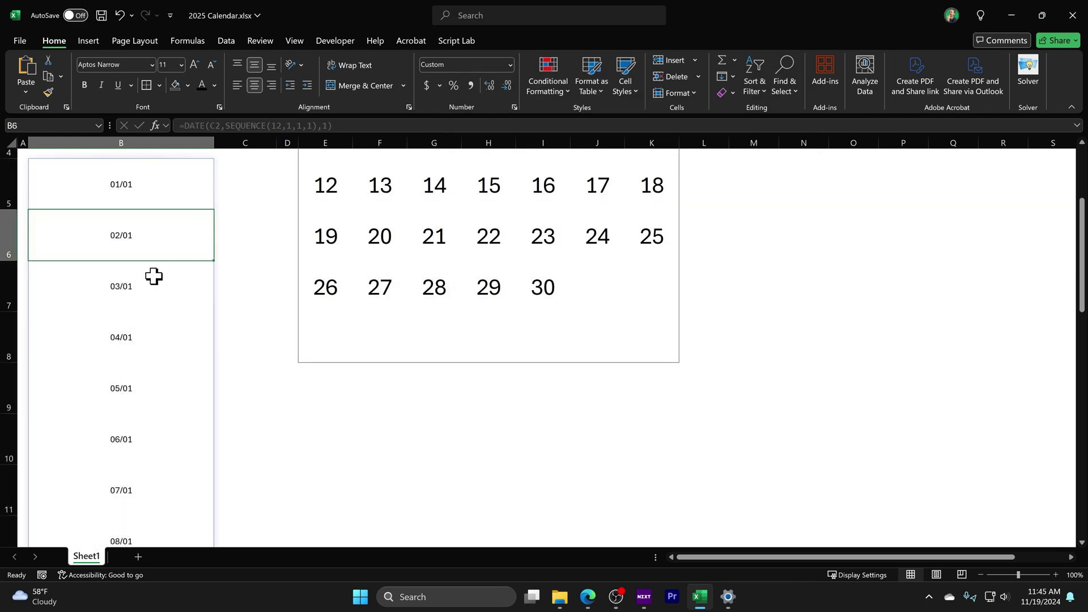
{"action": "left_click", "coordinate": [153, 276]}
Reformat the whole spilled month list with the custom format mmm
{"action": "scroll", "coordinate": [192, 369], "scroll_direction": "up", "scroll_amount": 3}
{"action": "left_click", "coordinate": [154, 342]}
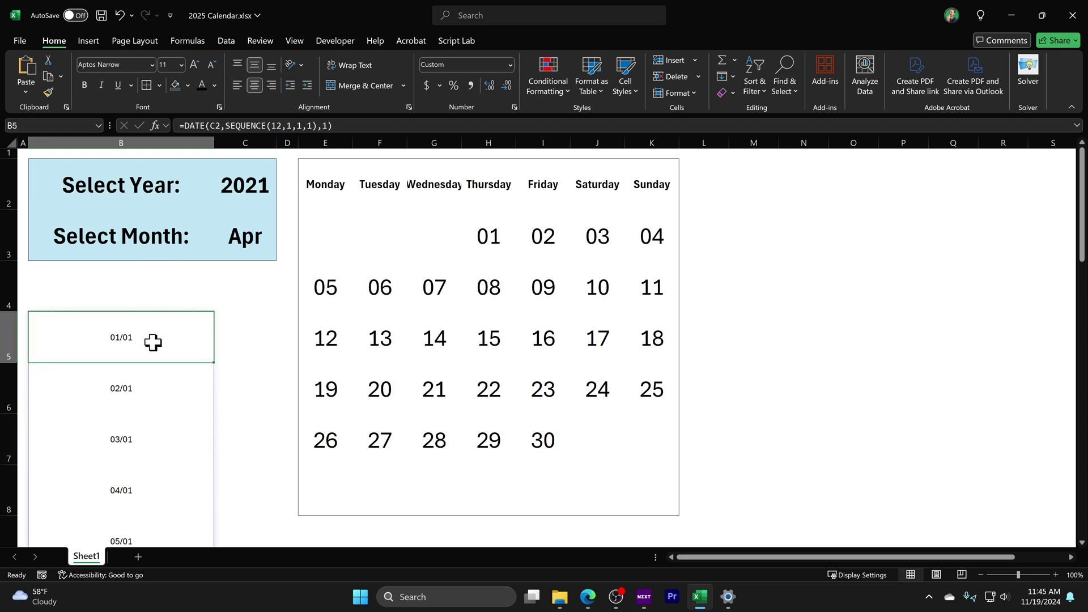
{"action": "key", "text": "ctrl+shift+Down"}
{"action": "key", "text": "ctrl+1"}
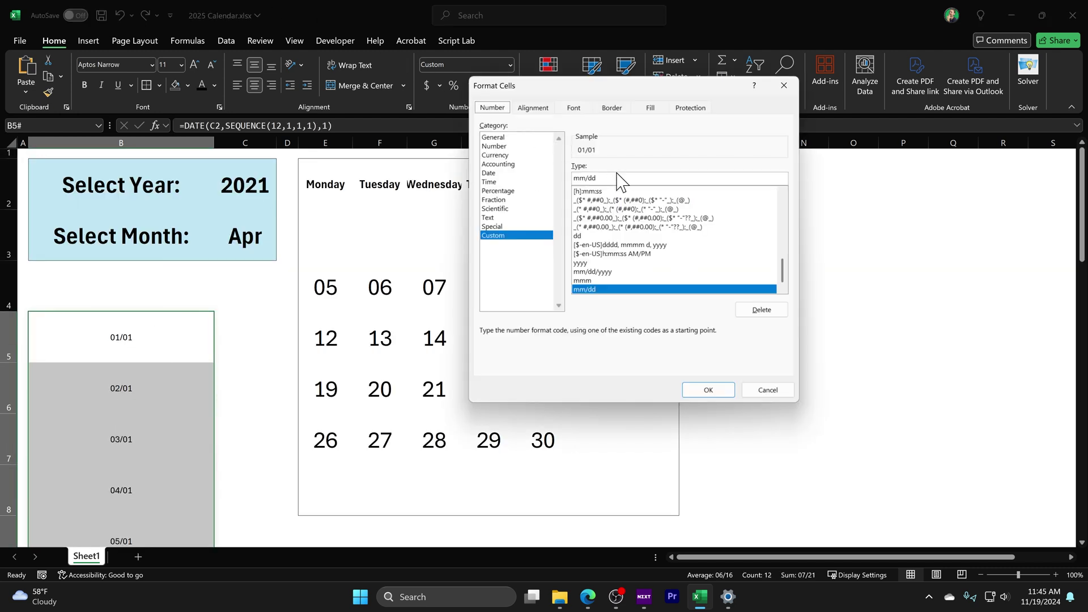
{"action": "double_click", "coordinate": [618, 180]}
{"action": "type", "text": "mmm"}
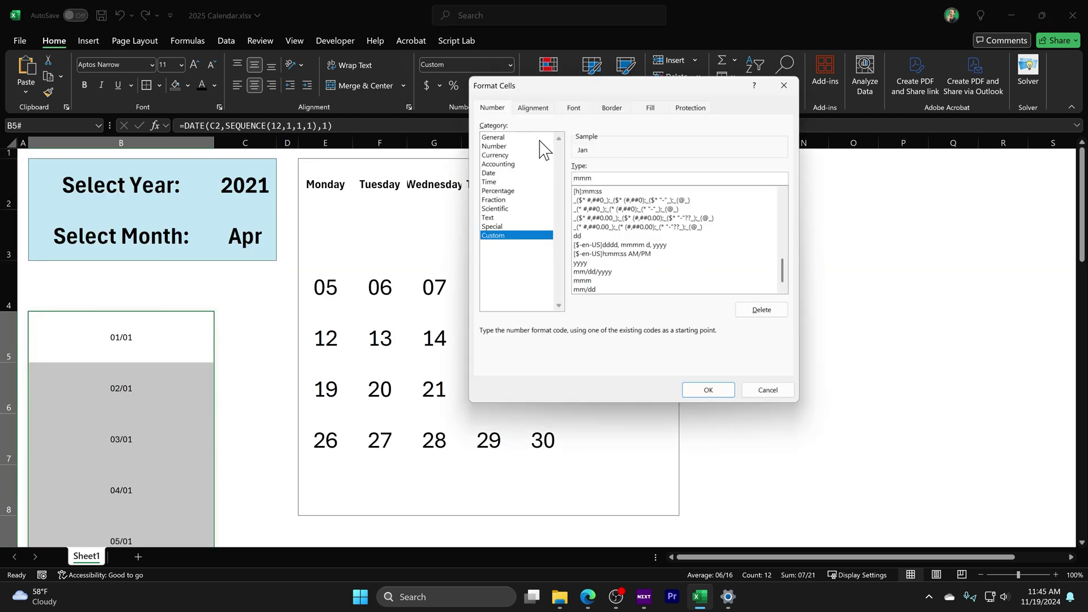
{"action": "key", "text": "Return"}
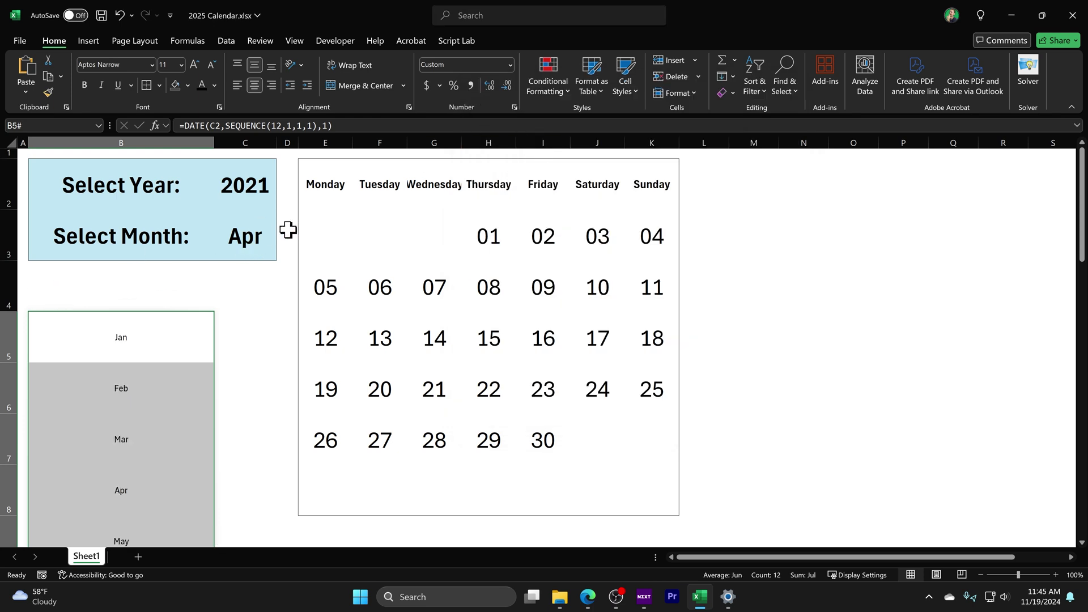
{"action": "left_click", "coordinate": [254, 234]}
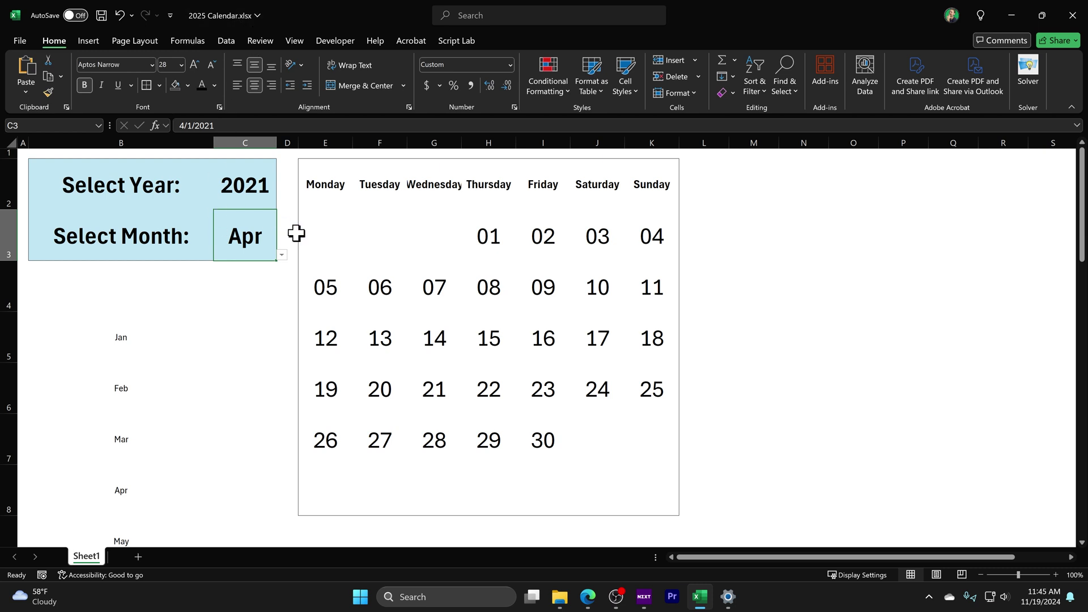
Give C3 a data validation List dropdown with source =$B$5:$B$16
{"action": "key", "text": "alt+a"}
{"action": "key", "text": "v"}
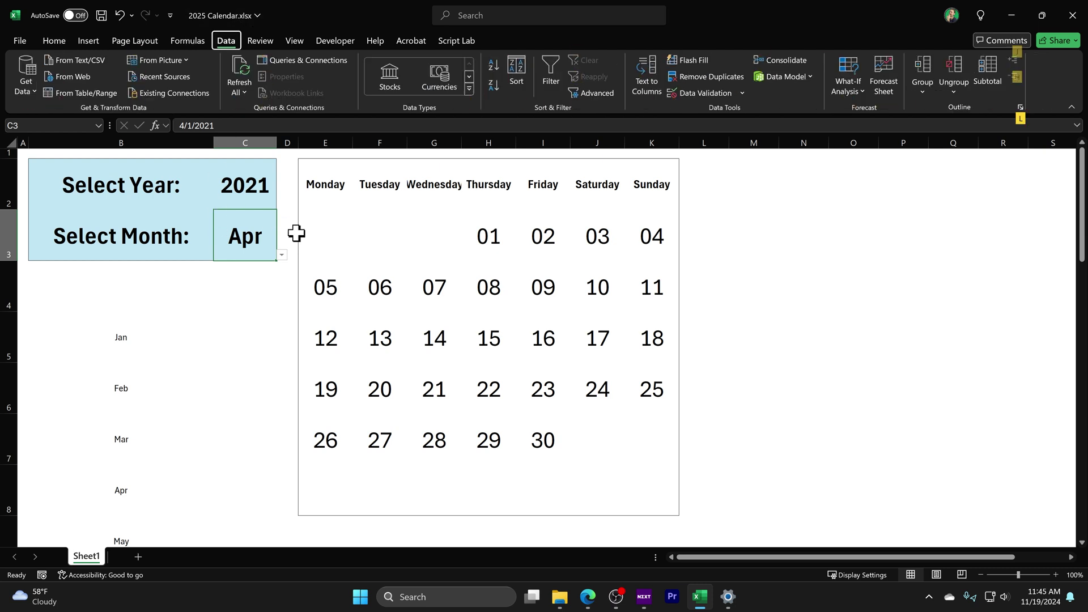
{"action": "key", "text": "v"}
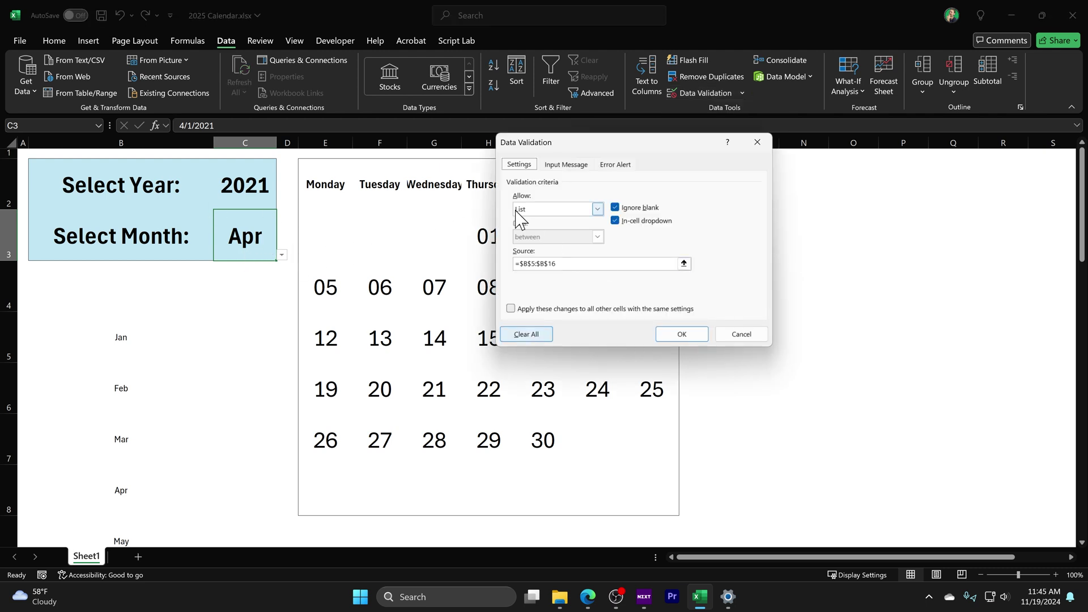
{"action": "left_click", "coordinate": [559, 213]}
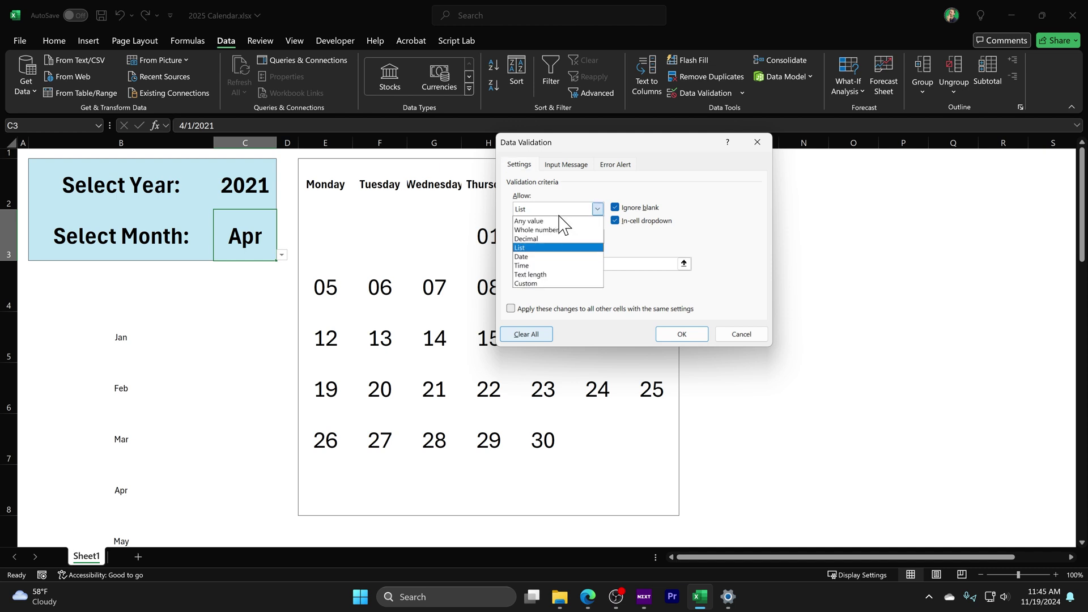
{"action": "left_click", "coordinate": [546, 248]}
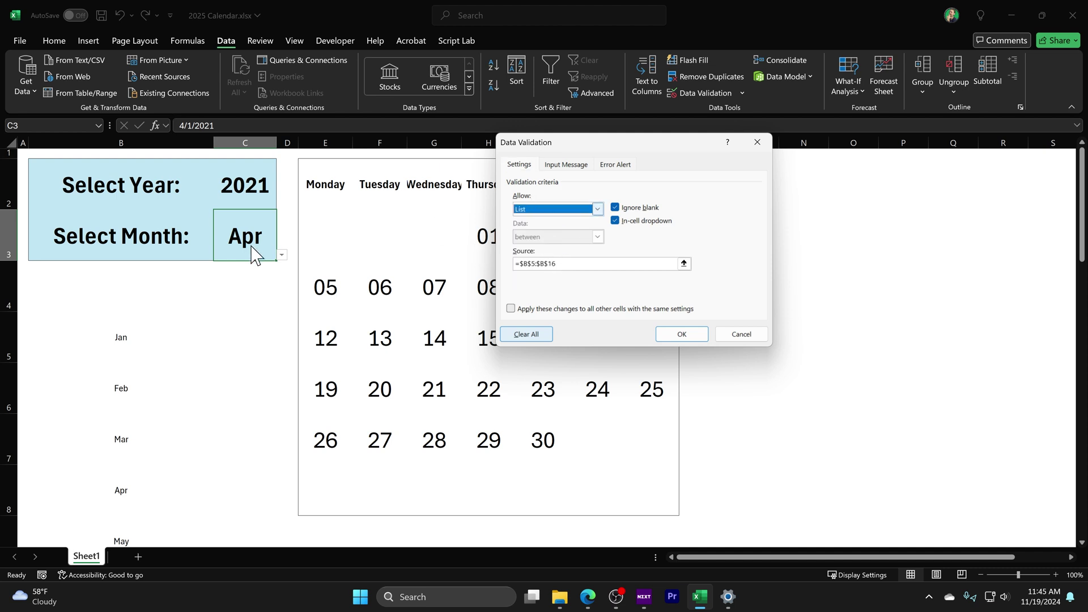
{"action": "left_click_drag", "start_coordinate": [569, 264], "coordinate": [503, 265]}
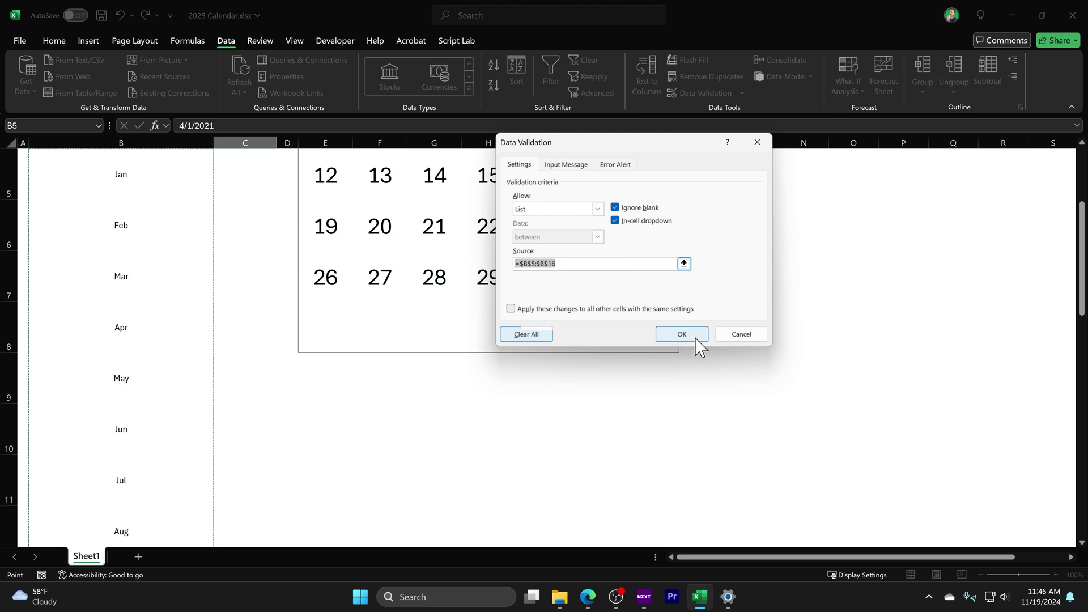
{"action": "scroll", "coordinate": [397, 317], "scroll_direction": "up", "scroll_amount": 2}
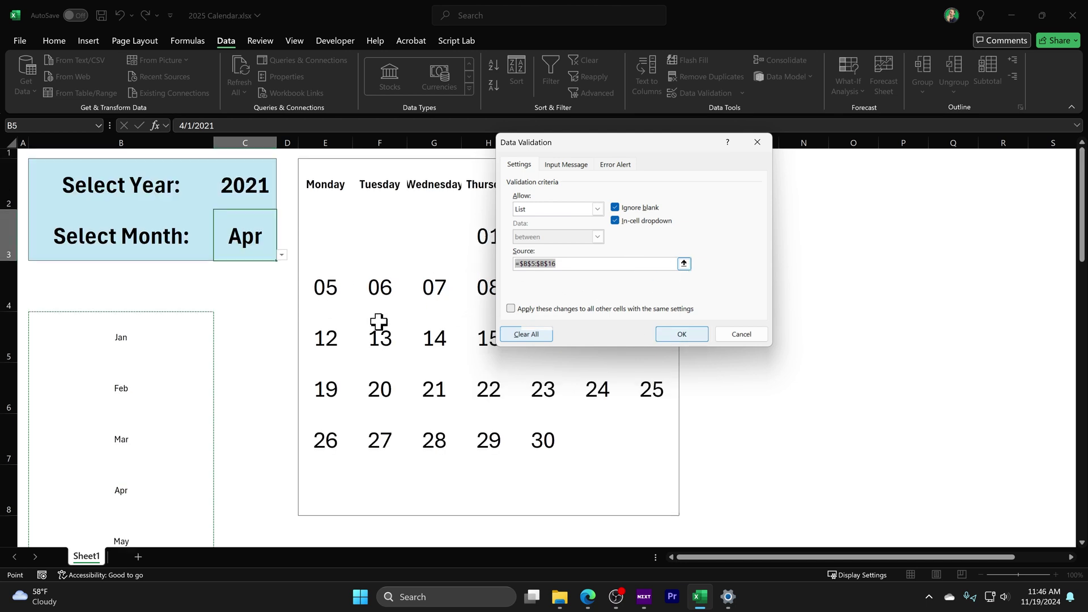
{"action": "left_click", "coordinate": [699, 335]}
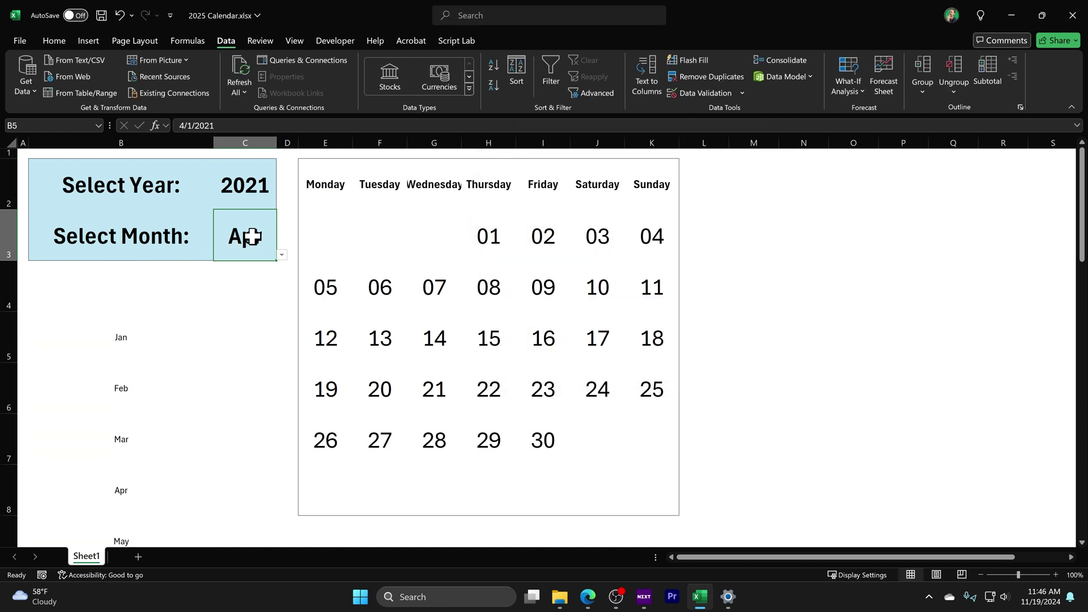
{"action": "left_click_drag", "start_coordinate": [141, 327], "coordinate": [151, 417]}
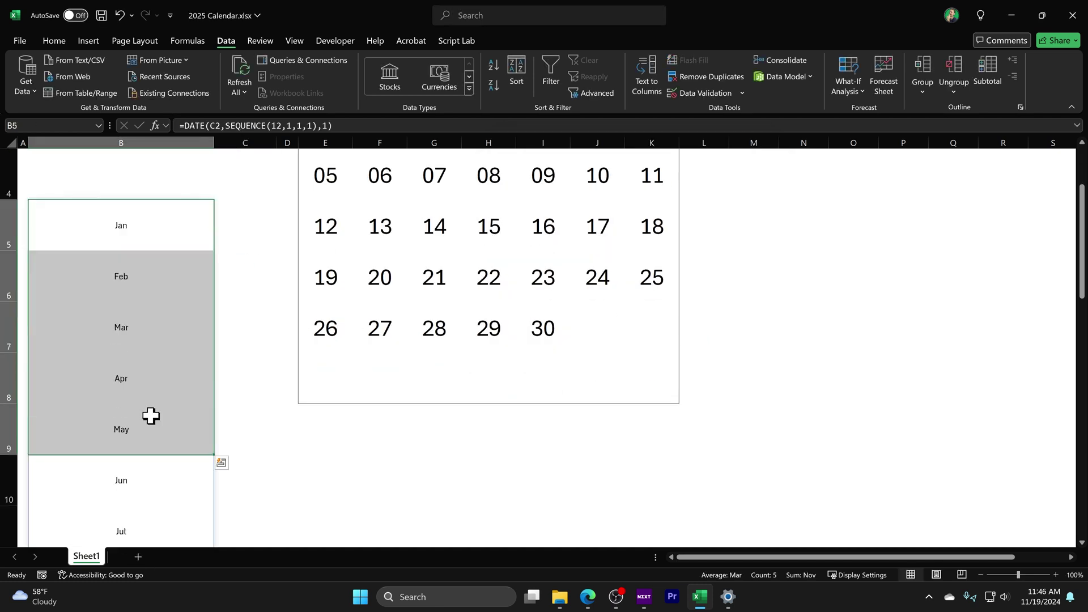
{"action": "scroll", "coordinate": [151, 416], "scroll_direction": "up", "scroll_amount": 1}
{"action": "left_click", "coordinate": [245, 181]}
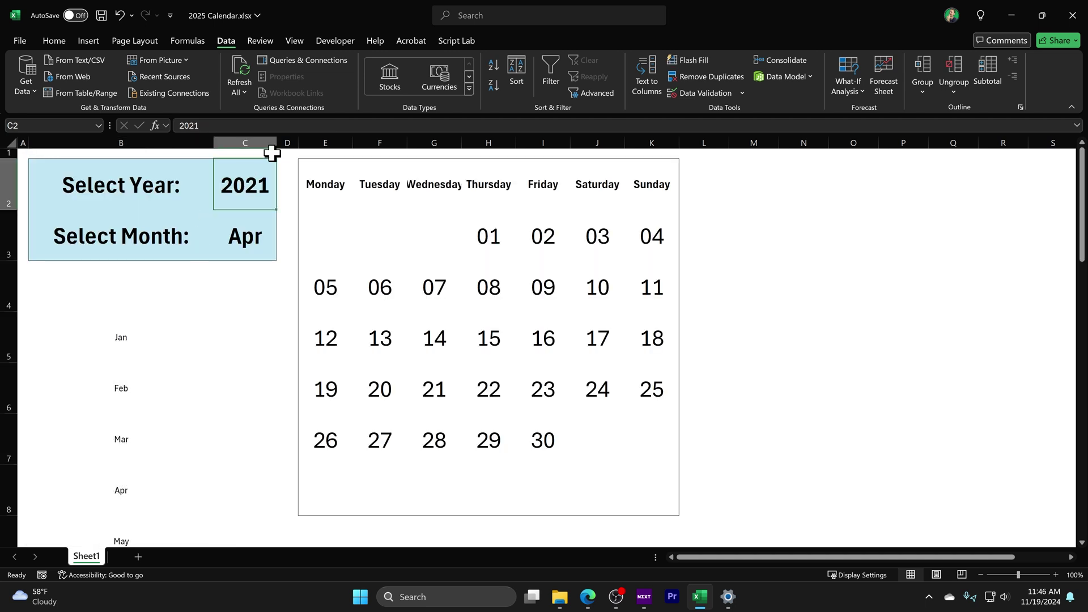
{"action": "type", "text": "2025"}
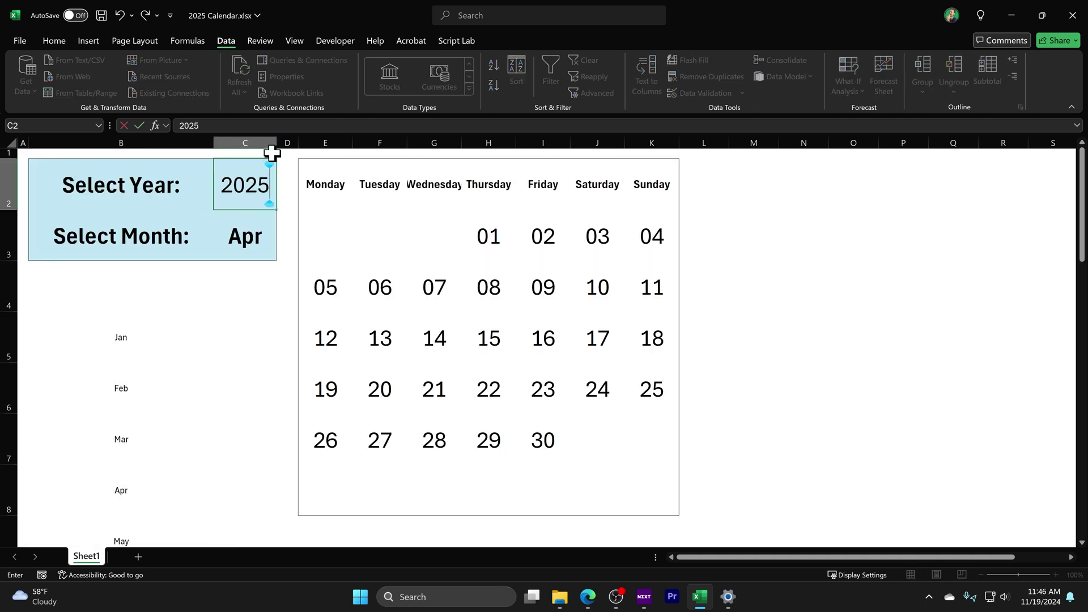
{"action": "key", "text": "Return"}
{"action": "left_click", "coordinate": [217, 125]}
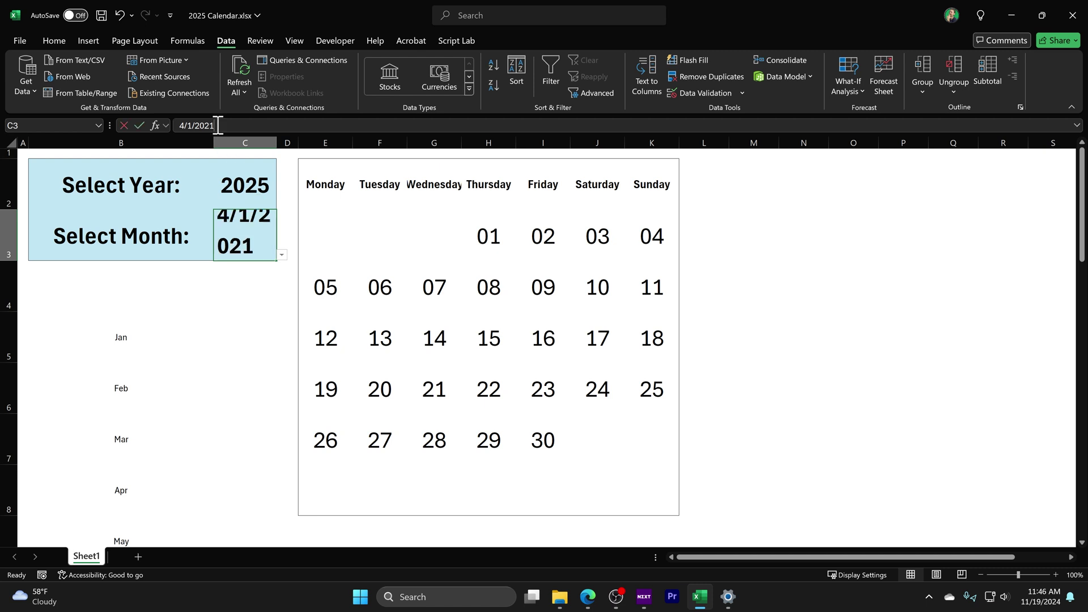
{"action": "left_click_drag", "start_coordinate": [217, 126], "coordinate": [178, 125]}
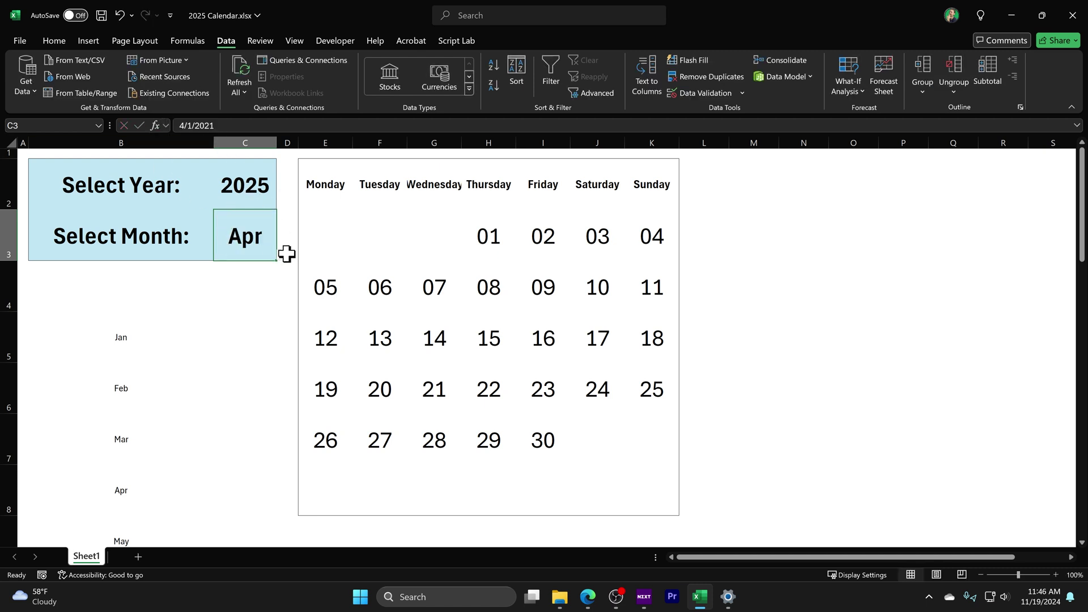
{"action": "double_click", "coordinate": [255, 249]}
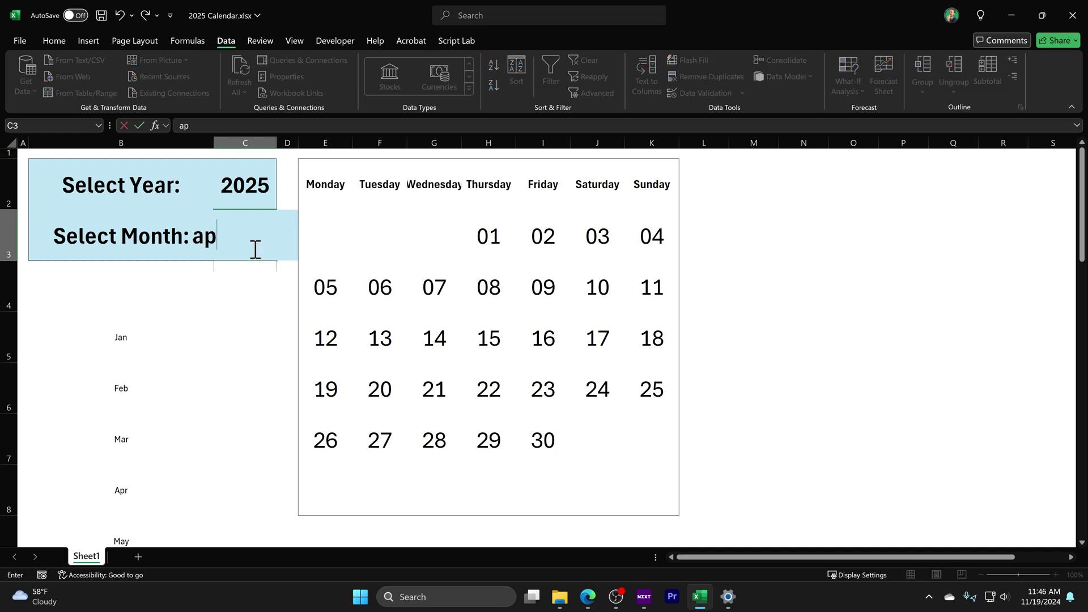
{"action": "key", "text": "Return"}
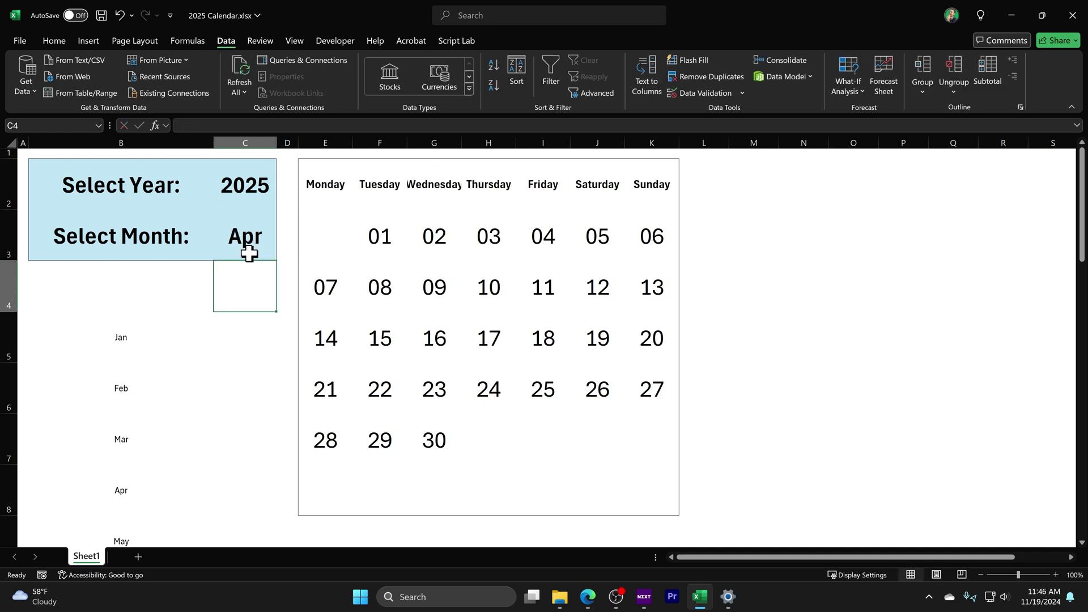
{"action": "double_click", "coordinate": [255, 250]}
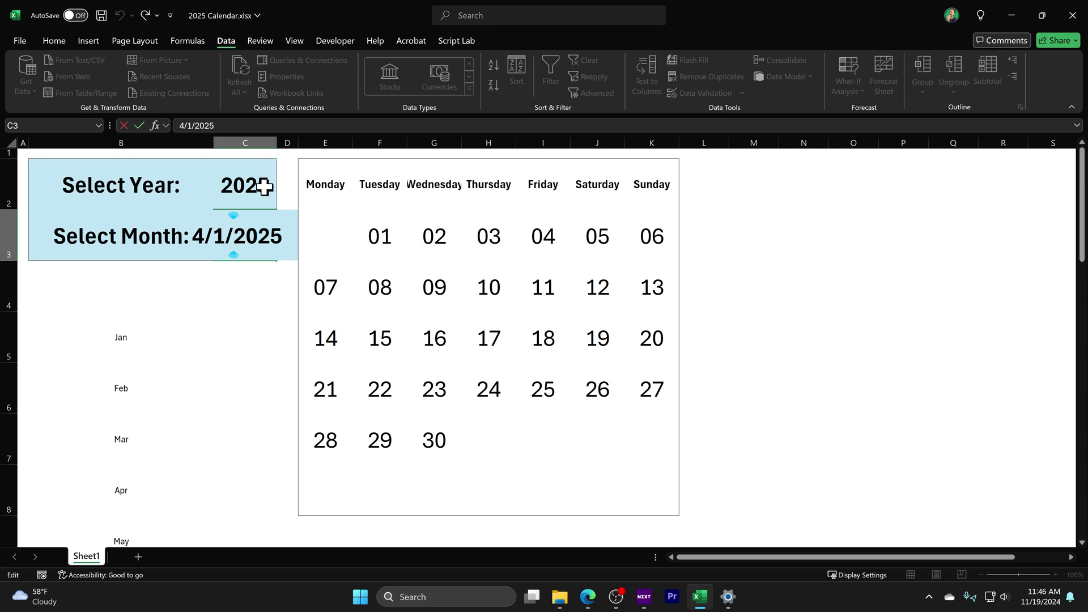
{"action": "key", "text": "Escape"}
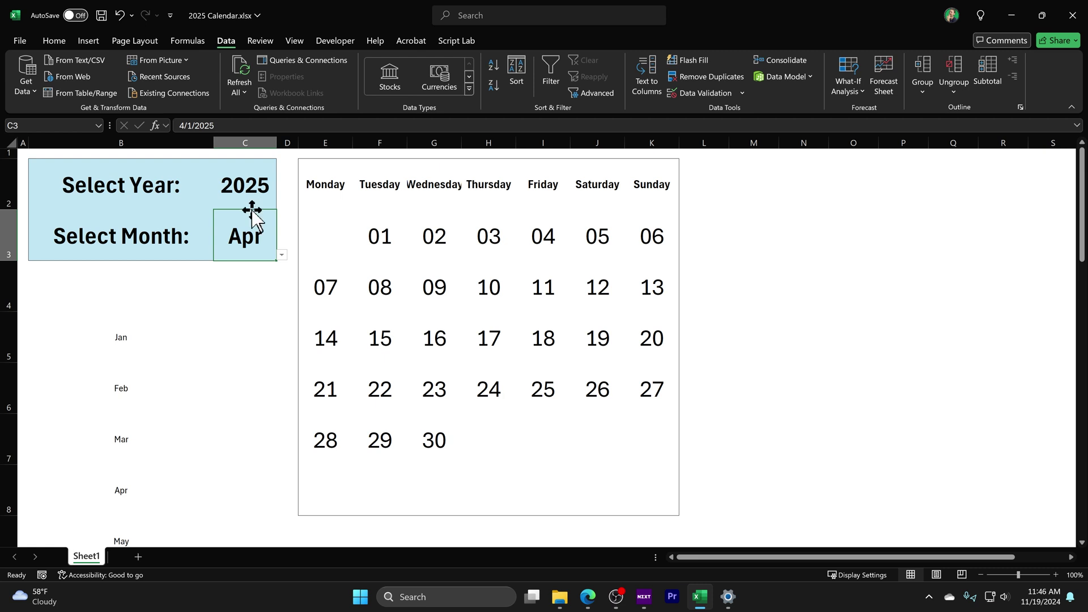
{"action": "left_click", "coordinate": [114, 340]}
Set the font colour of the spilled B5# month list to white
{"action": "key", "text": "ctrl+shift+Down"}
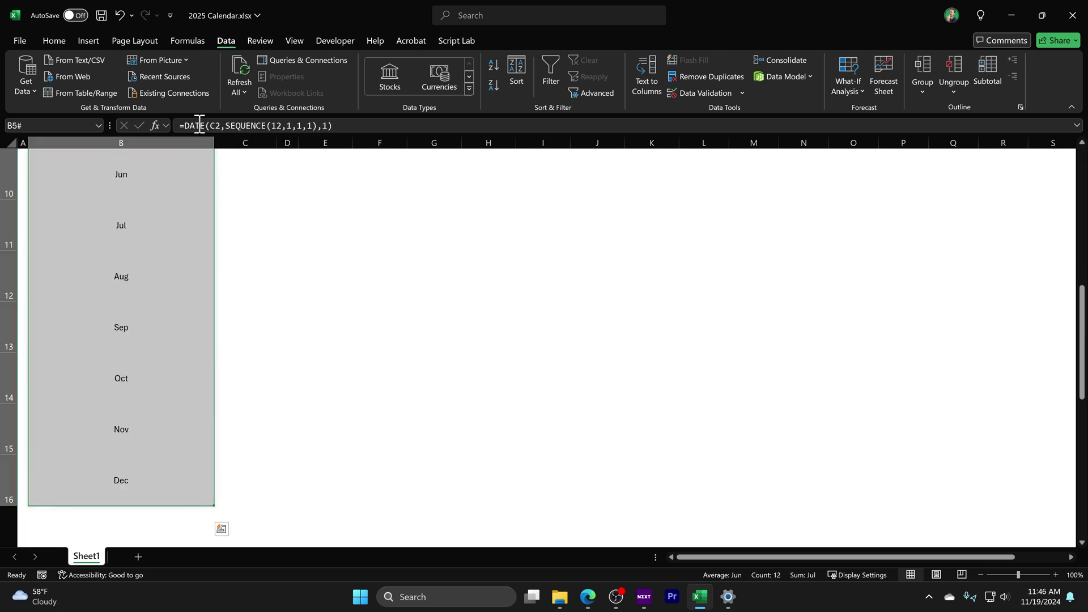
{"action": "left_click", "coordinate": [53, 40]}
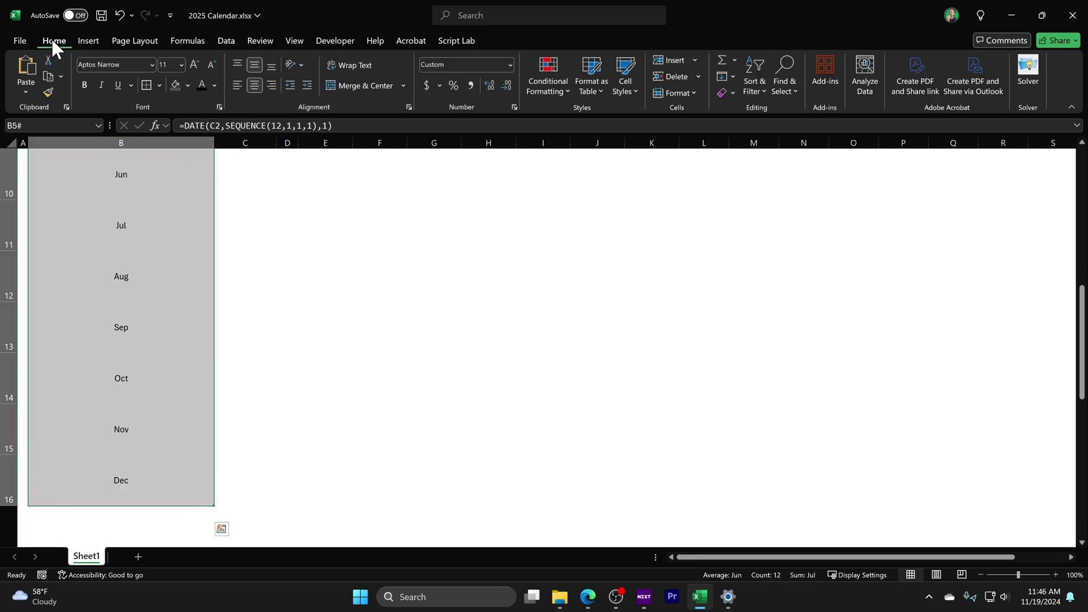
{"action": "left_click", "coordinate": [214, 85]}
{"action": "left_click", "coordinate": [199, 165]}
{"action": "scroll", "coordinate": [227, 255], "scroll_direction": "up", "scroll_amount": 3}
{"action": "left_click", "coordinate": [210, 295]}
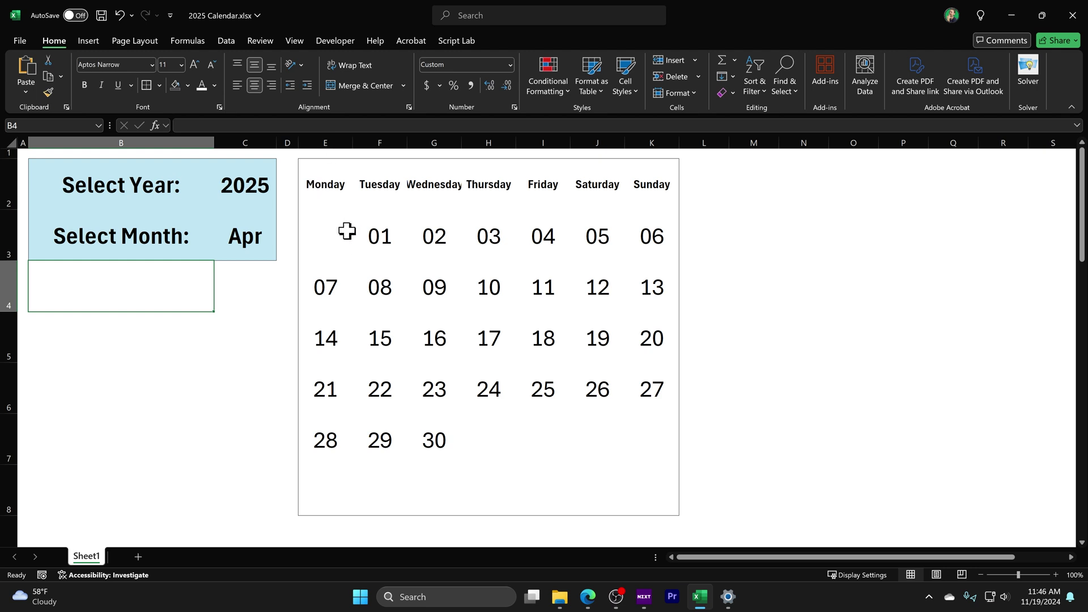
Inspect the date grid and its E3 formula, then set the month to Sep
{"action": "left_click_drag", "start_coordinate": [325, 223], "coordinate": [668, 498]}
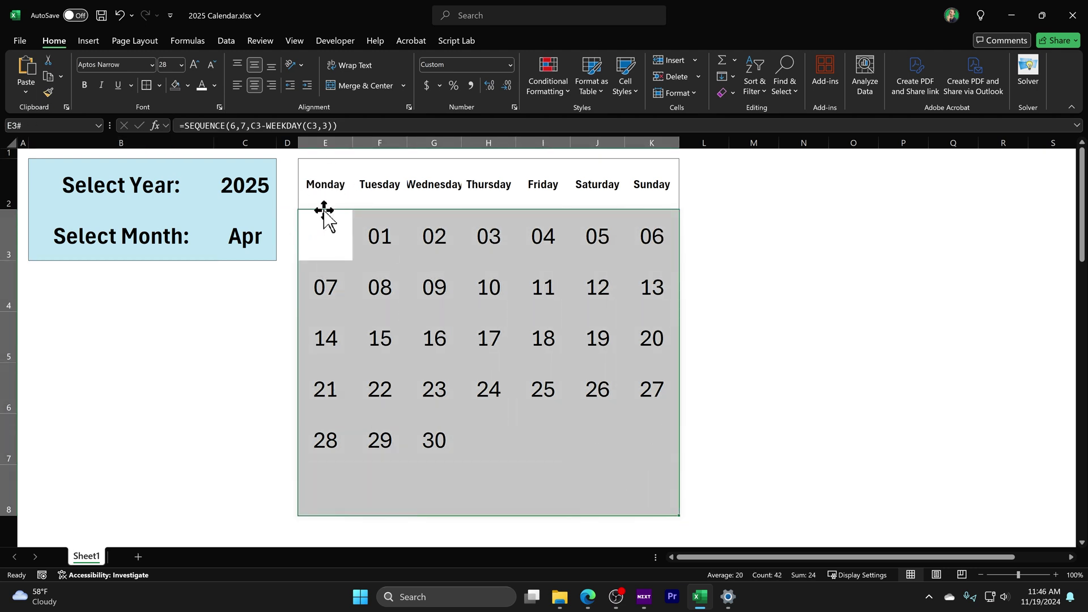
{"action": "left_click", "coordinate": [656, 233]}
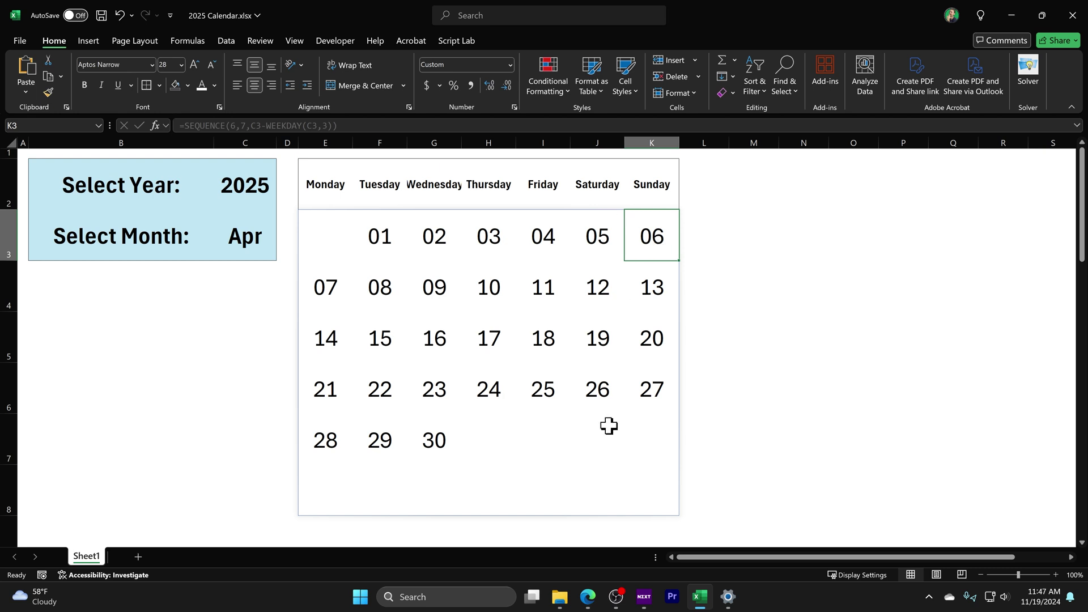
{"action": "left_click_drag", "start_coordinate": [328, 497], "coordinate": [374, 494]}
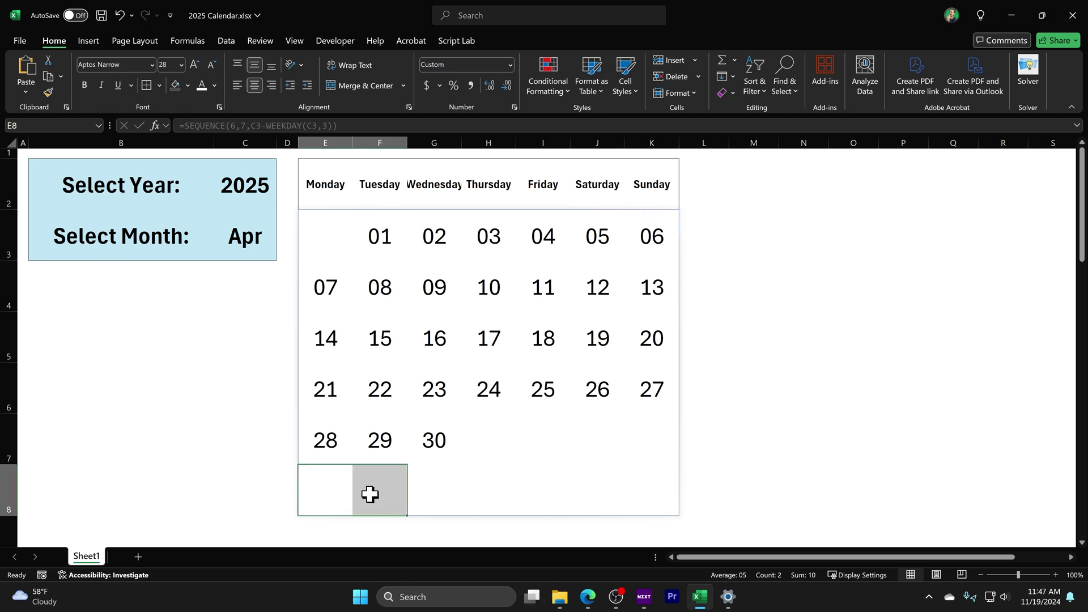
{"action": "left_click", "coordinate": [318, 238]}
{"action": "double_click", "coordinate": [318, 238]}
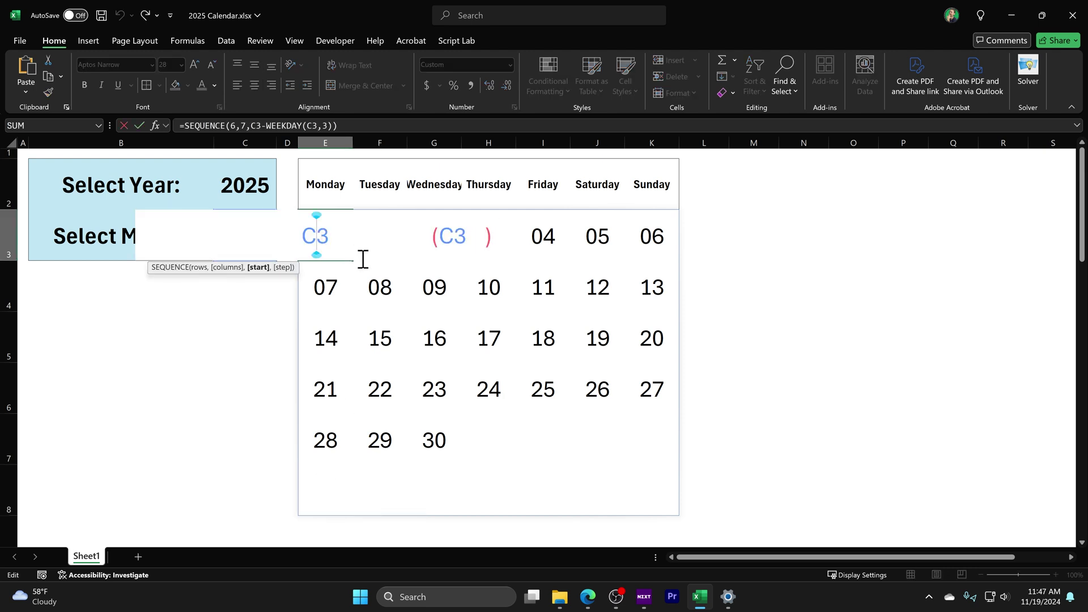
{"action": "key", "text": "Escape"}
{"action": "left_click", "coordinate": [245, 247]}
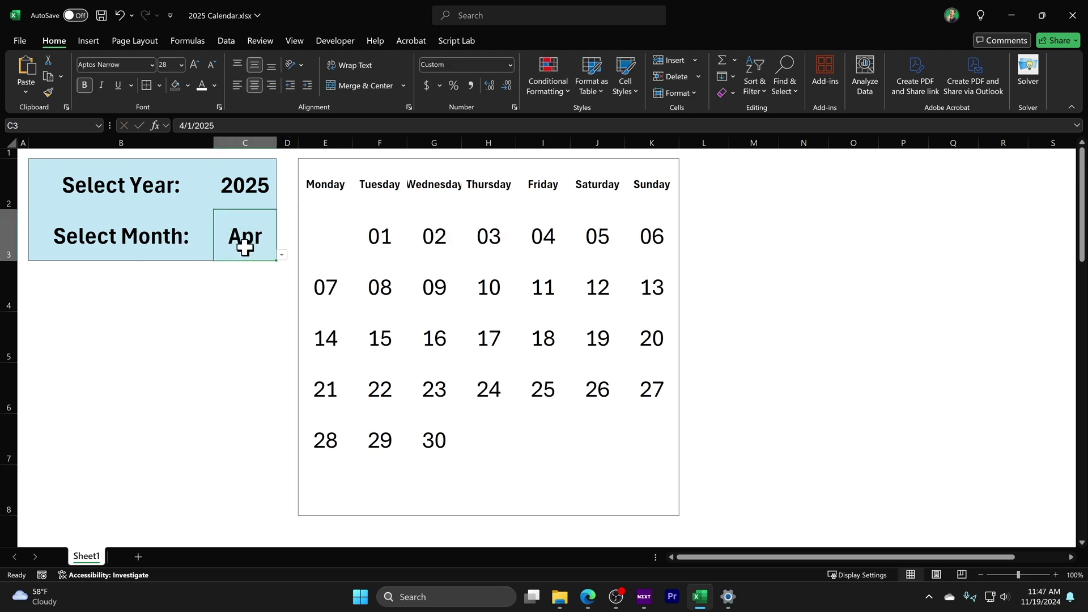
{"action": "type", "text": "sep"}
{"action": "key", "text": "Return"}
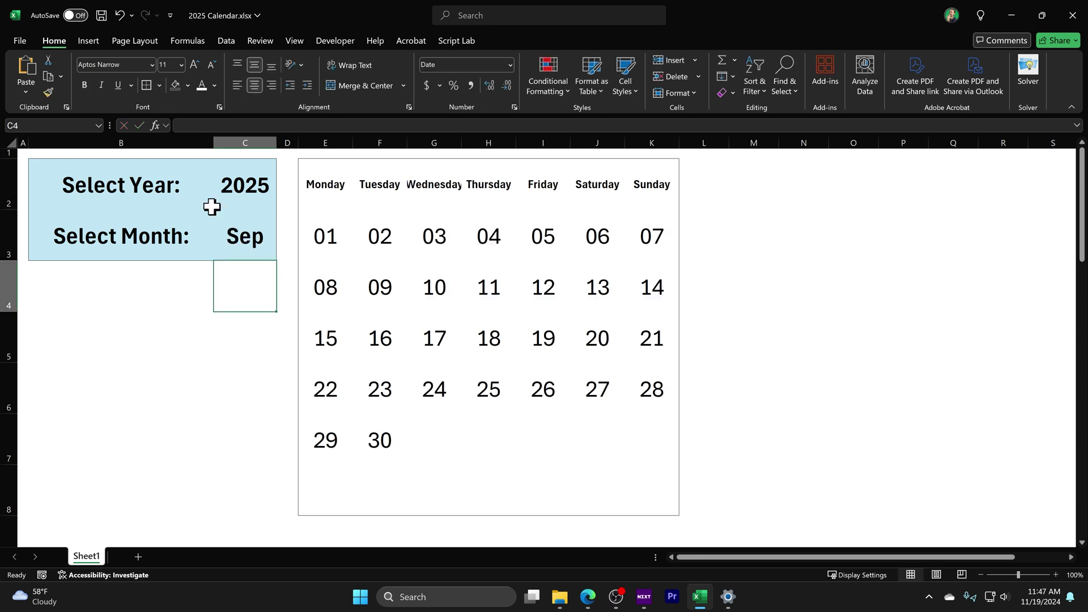
Examine E3's SEQUENCE arguments (6 rows, 7 columns) and delete its C3-WEEKDAY(C3,3) start argument
{"action": "double_click", "coordinate": [326, 243]}
{"action": "double_click", "coordinate": [327, 236]}
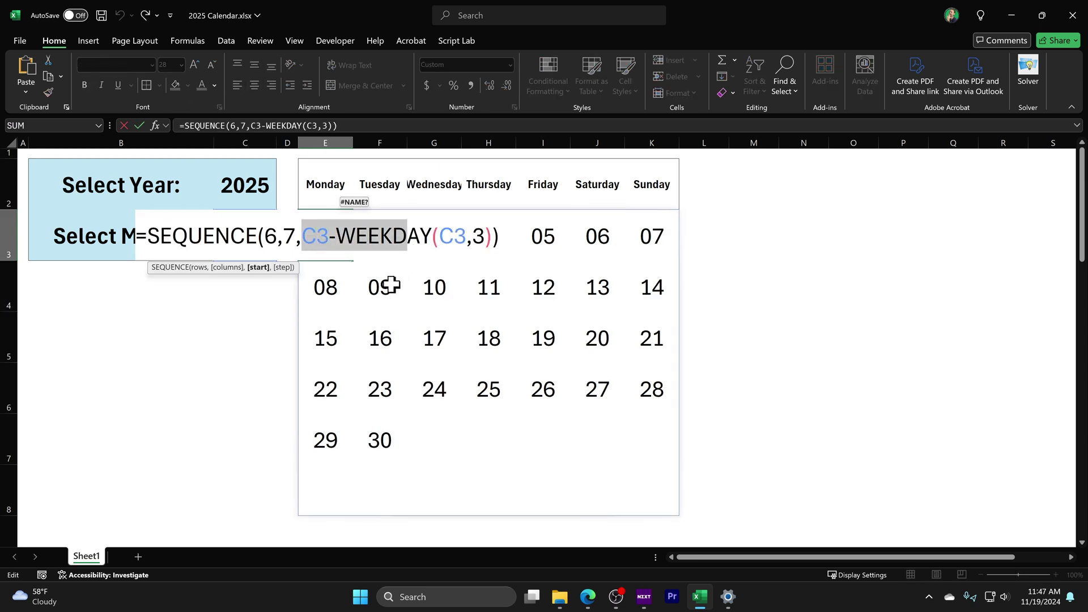
{"action": "key", "text": "Escape"}
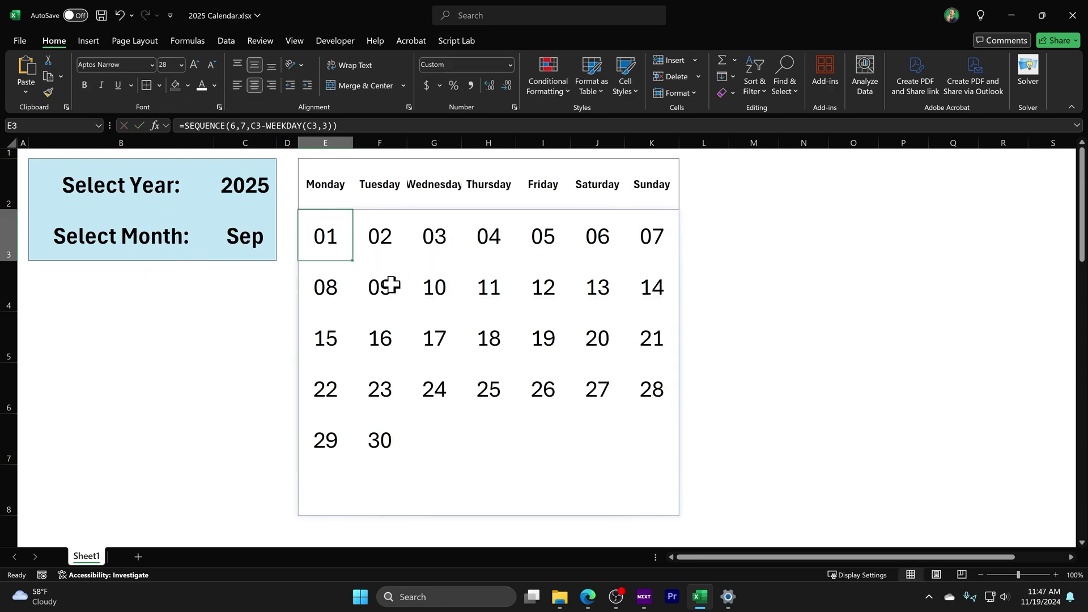
{"action": "double_click", "coordinate": [336, 231]}
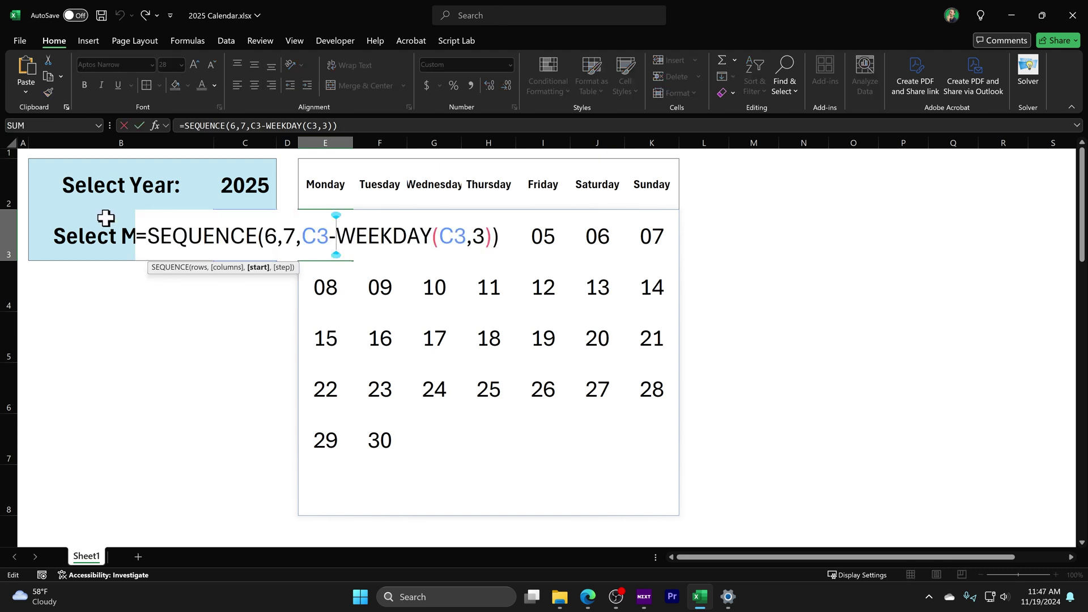
{"action": "double_click", "coordinate": [271, 240]}
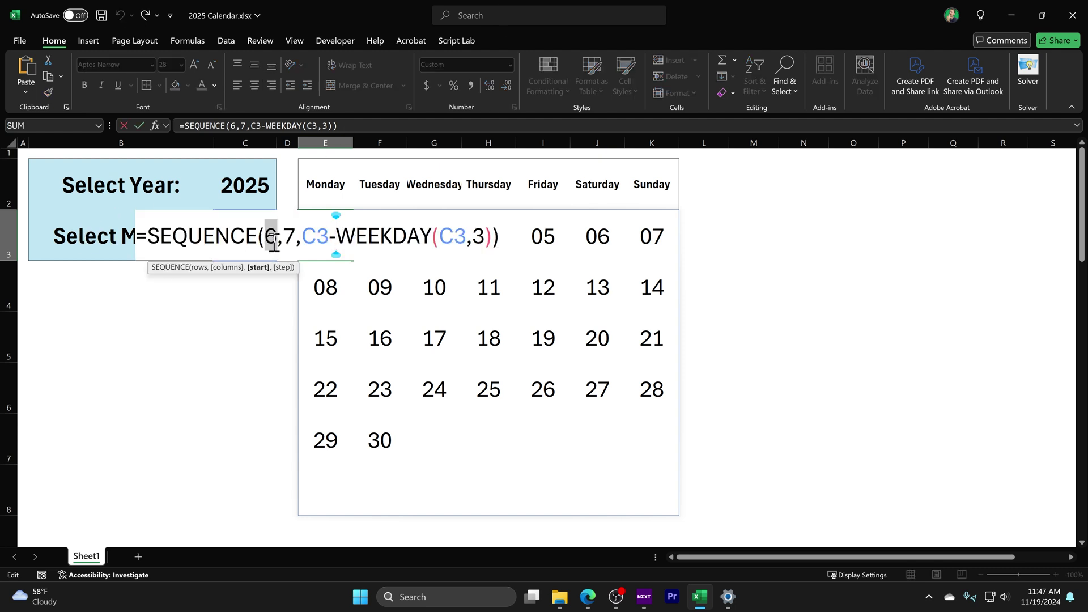
{"action": "double_click", "coordinate": [288, 238]}
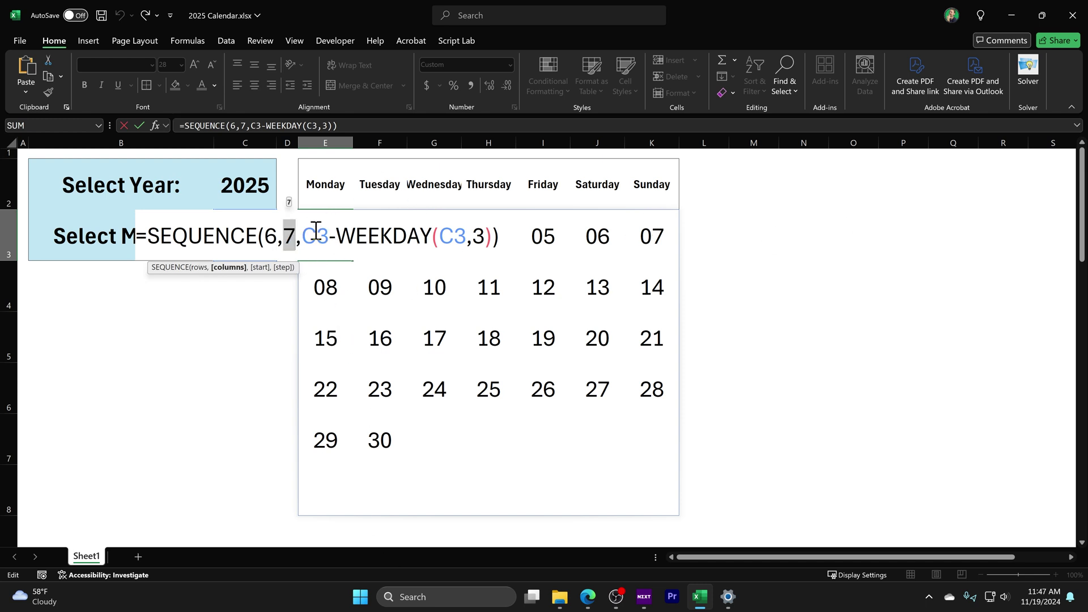
{"action": "key", "text": "Escape"}
{"action": "double_click", "coordinate": [322, 244]}
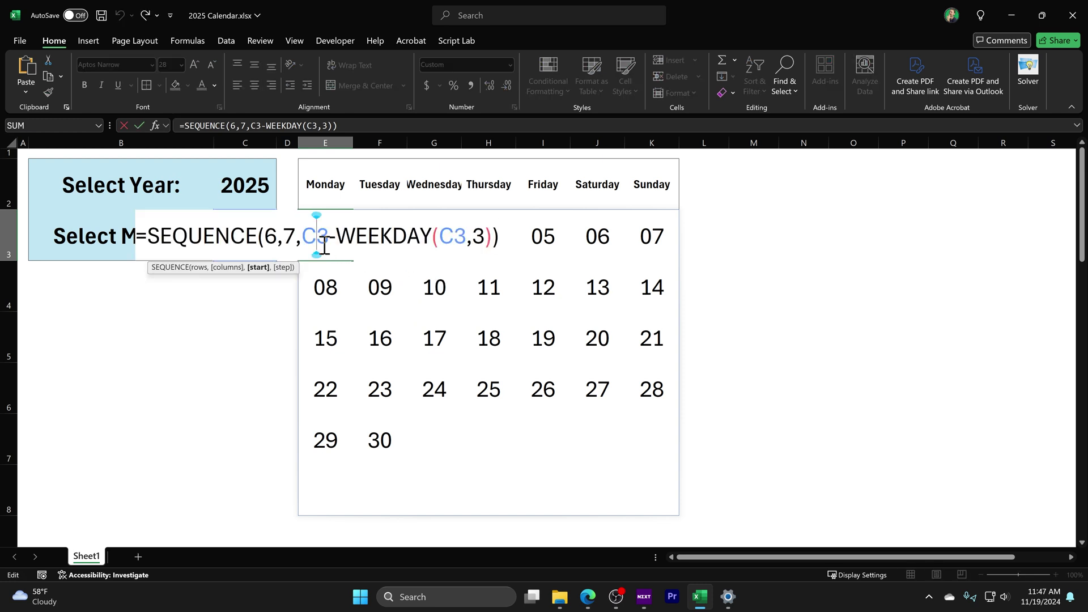
{"action": "left_click_drag", "start_coordinate": [304, 234], "coordinate": [488, 237]}
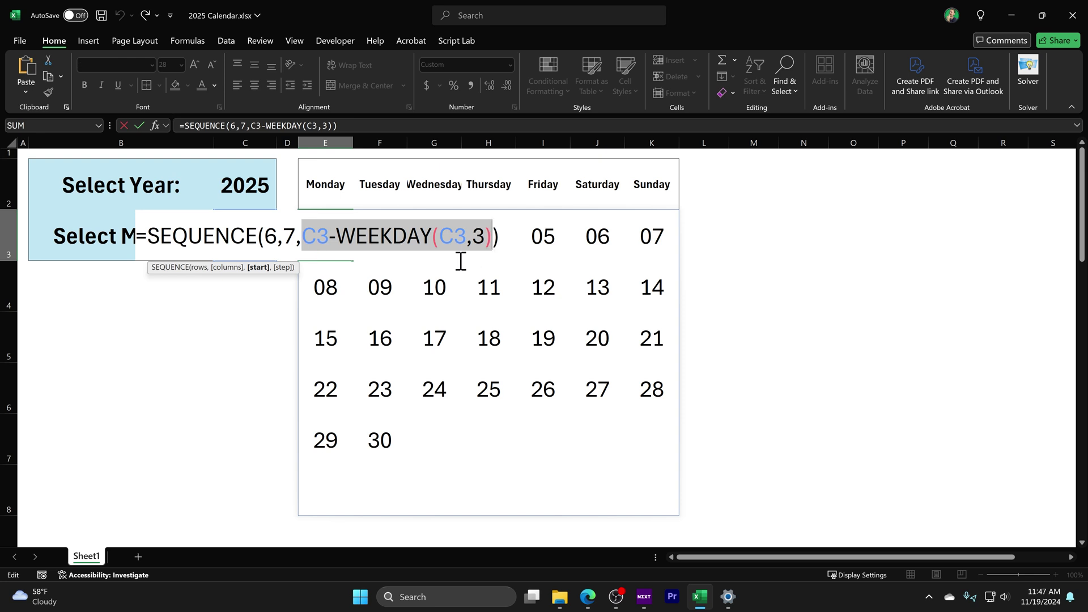
{"action": "key", "text": "BackSpace"}
{"action": "type", "text": "1"}
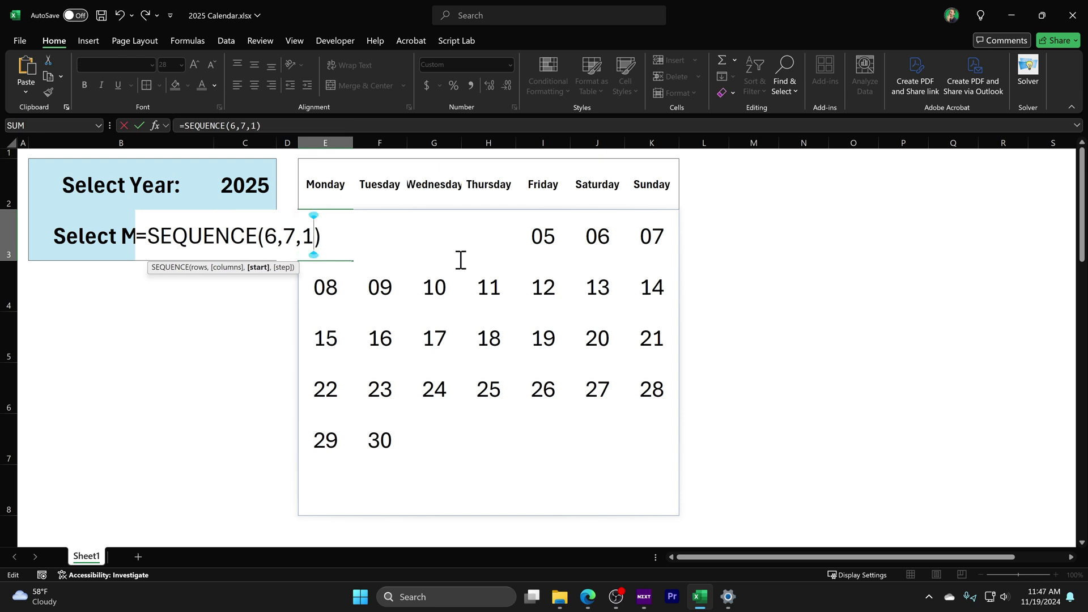
{"action": "type", "text": ","}
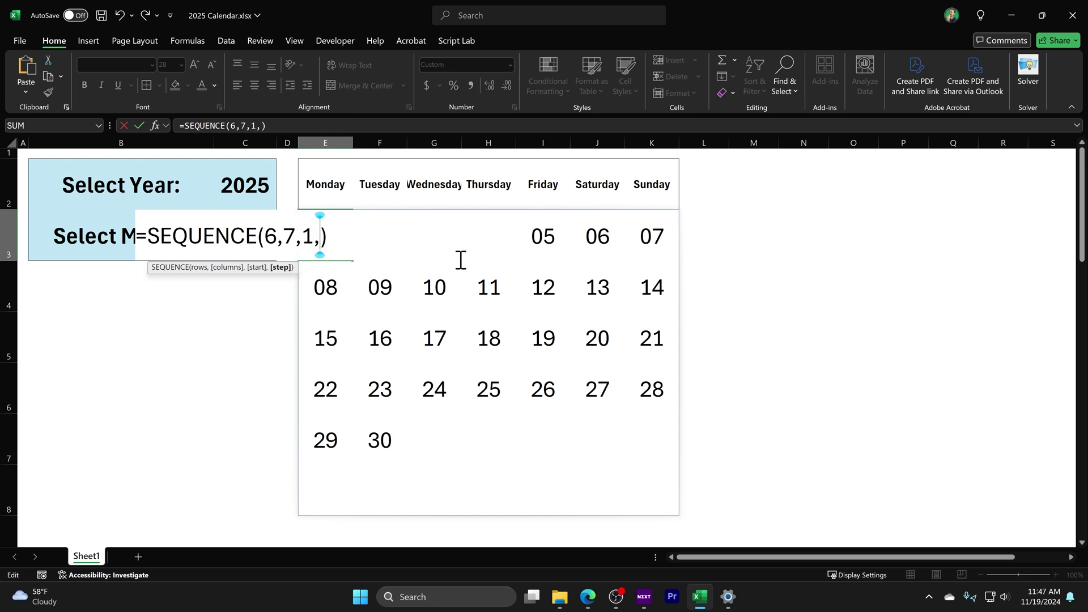
{"action": "type", "text": "31"}
{"action": "key", "text": "Return"}
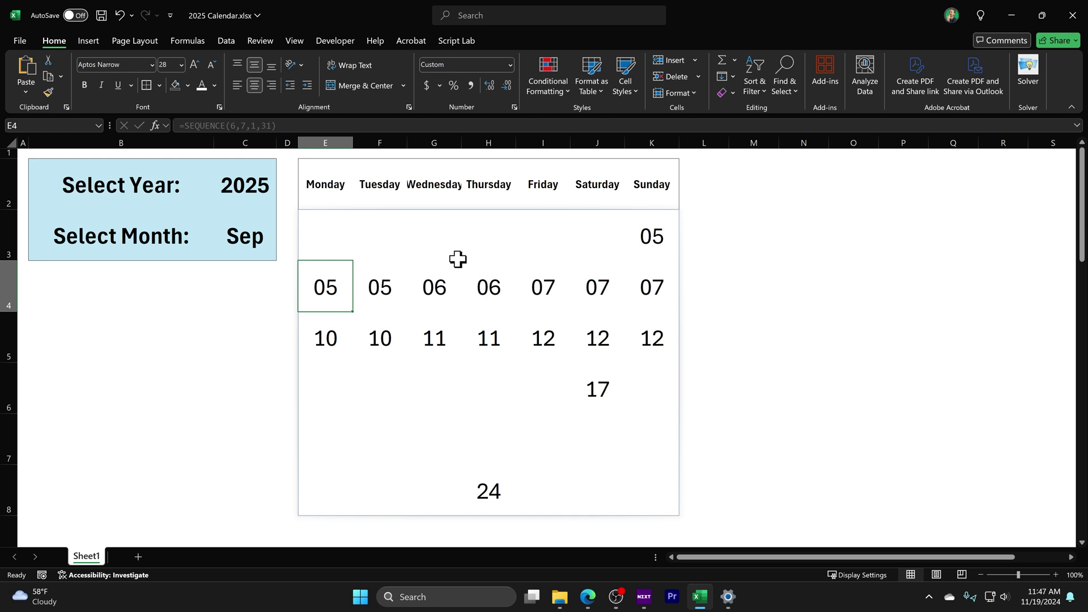
{"action": "key", "text": "ctrl+z"}
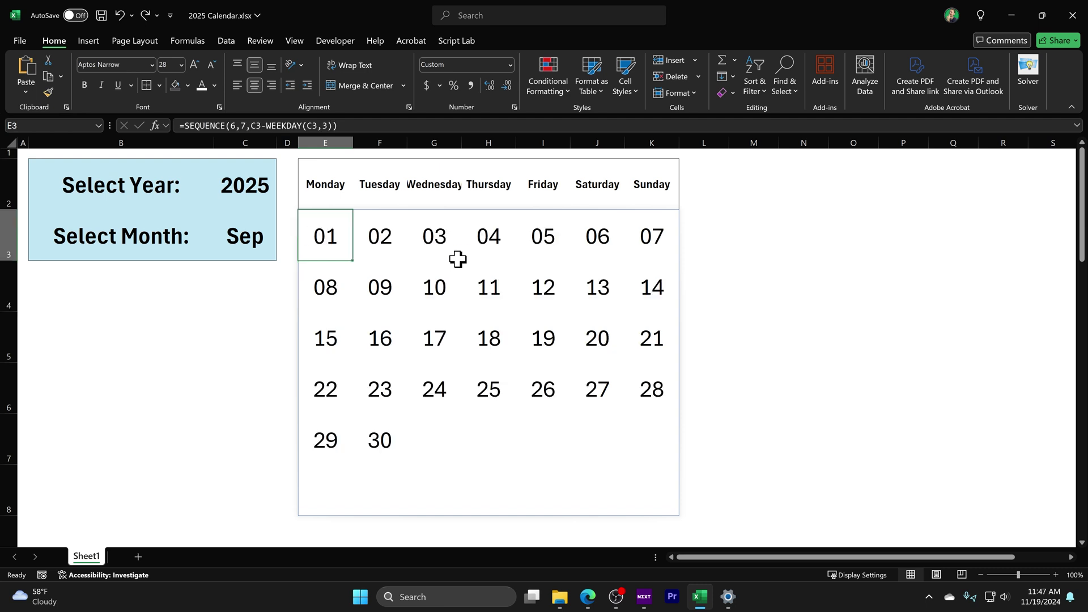
{"action": "double_click", "coordinate": [335, 232]}
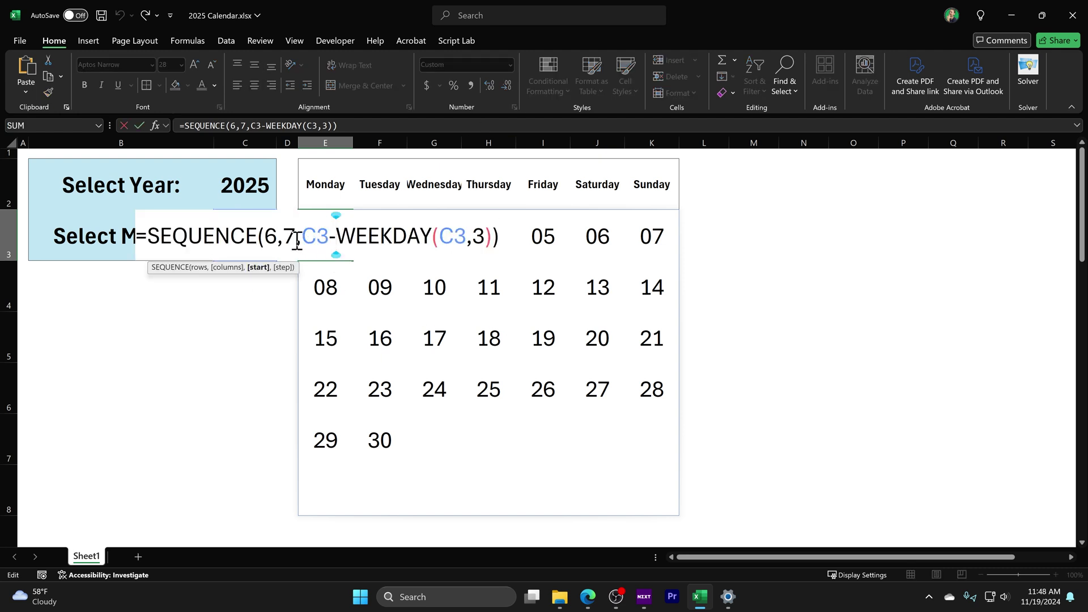
{"action": "left_click_drag", "start_coordinate": [304, 232], "coordinate": [329, 233]}
{"action": "key", "text": "Escape"}
{"action": "left_click", "coordinate": [243, 233]}
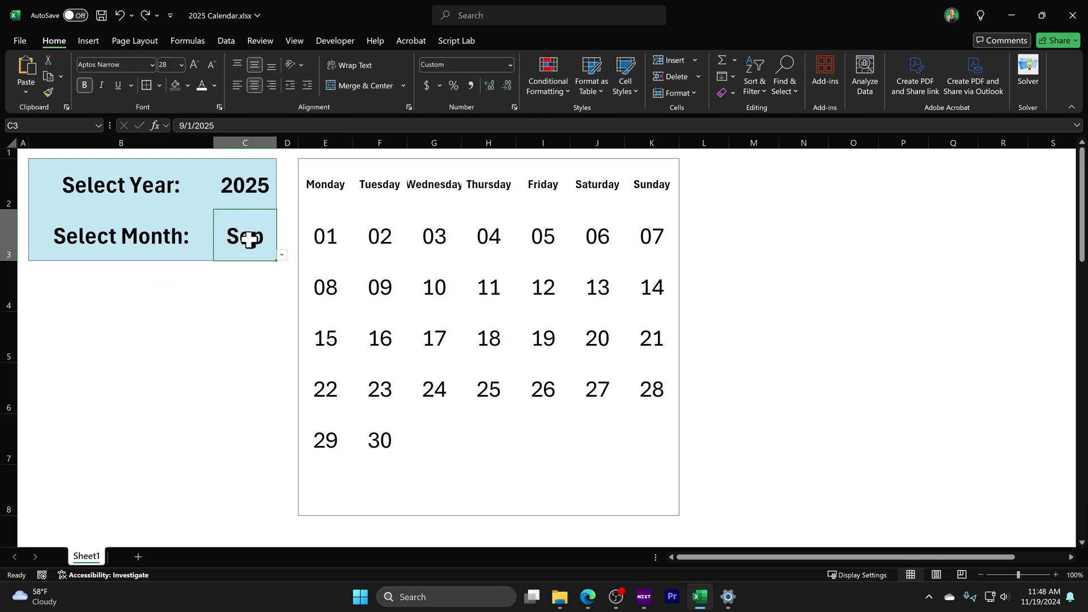
{"action": "double_click", "coordinate": [250, 239]}
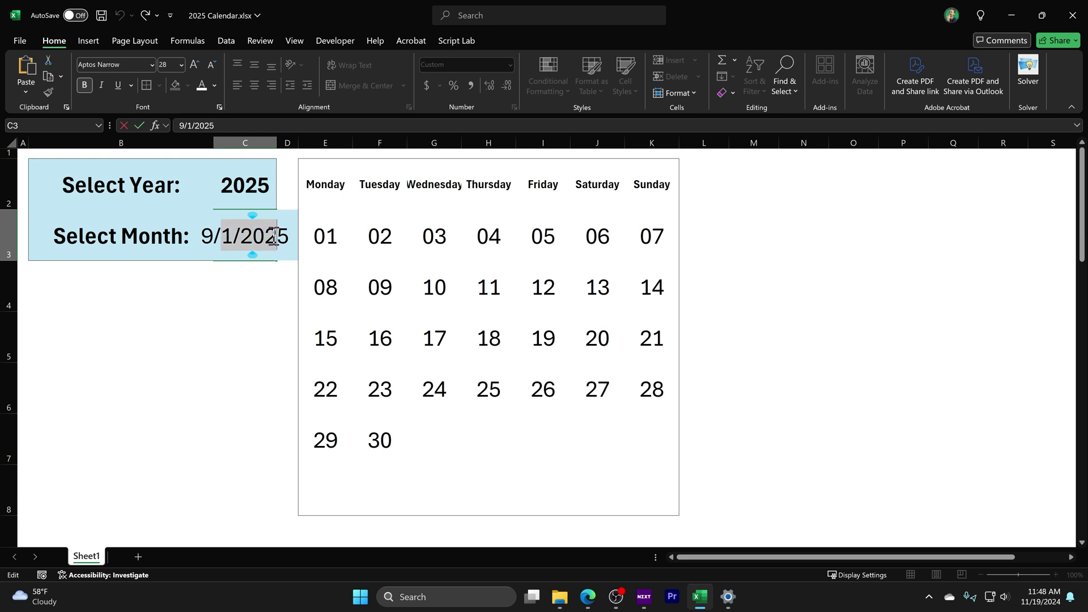
{"action": "key", "text": "Escape"}
{"action": "double_click", "coordinate": [329, 243]}
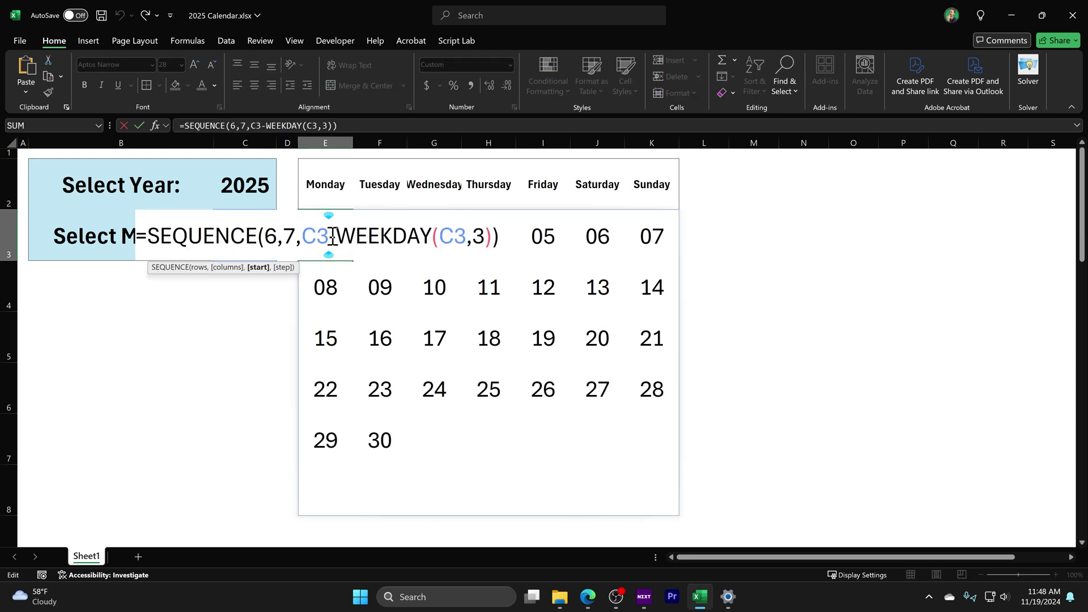
{"action": "left_click_drag", "start_coordinate": [333, 236], "coordinate": [336, 236]}
{"action": "left_click", "coordinate": [338, 235]}
{"action": "left_click", "coordinate": [493, 236], "text": "shift"}
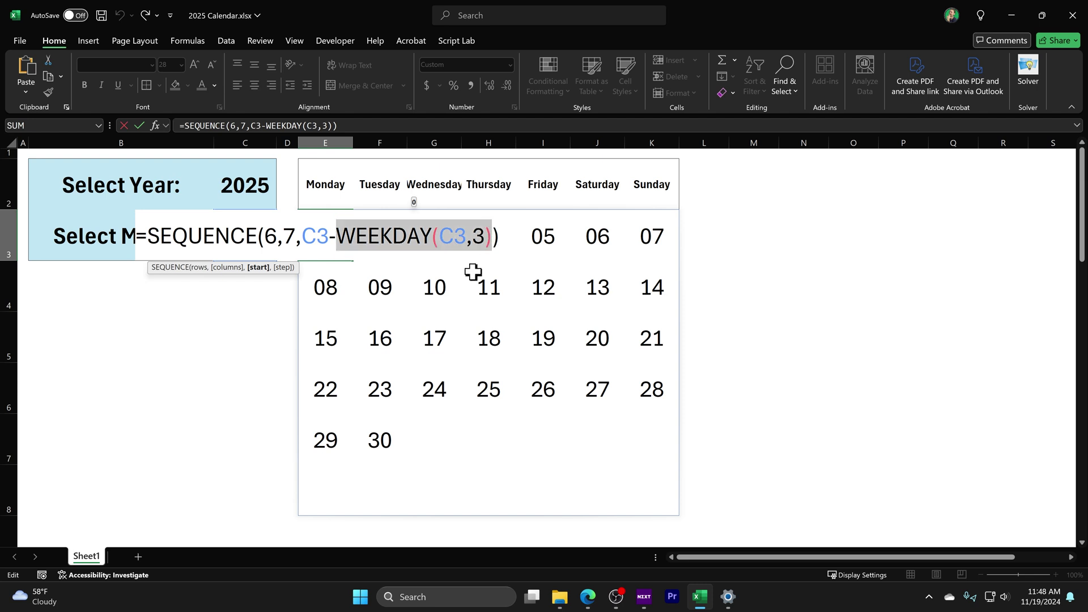
{"action": "left_click_drag", "start_coordinate": [473, 236], "coordinate": [486, 238]}
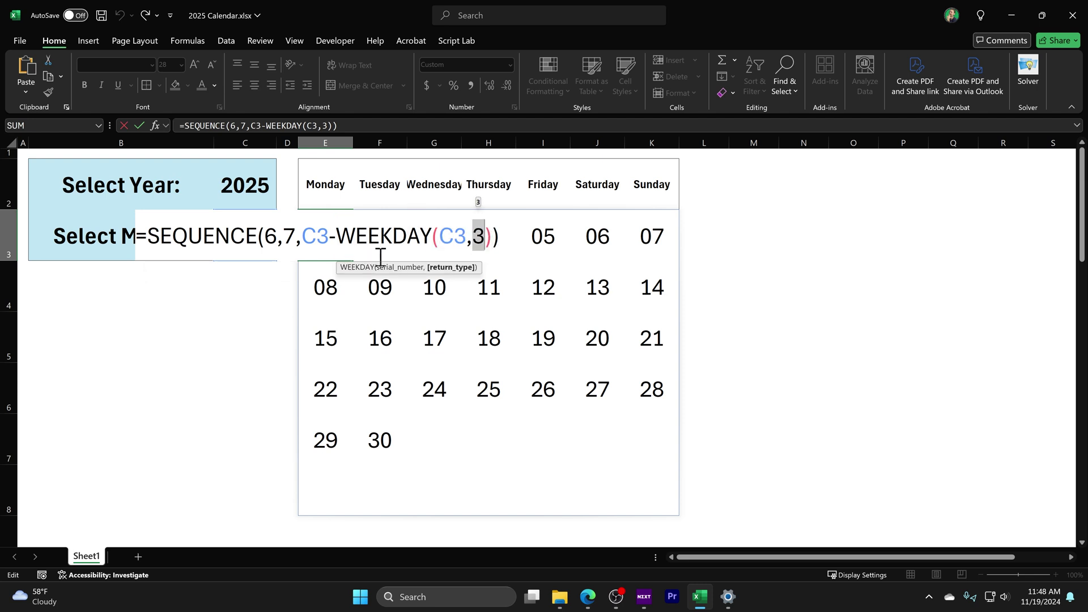
{"action": "key", "text": "Escape"}
Enter =WEEKDAY(C3) in N3 and format the cell as Number
{"action": "left_click", "coordinate": [795, 229]}
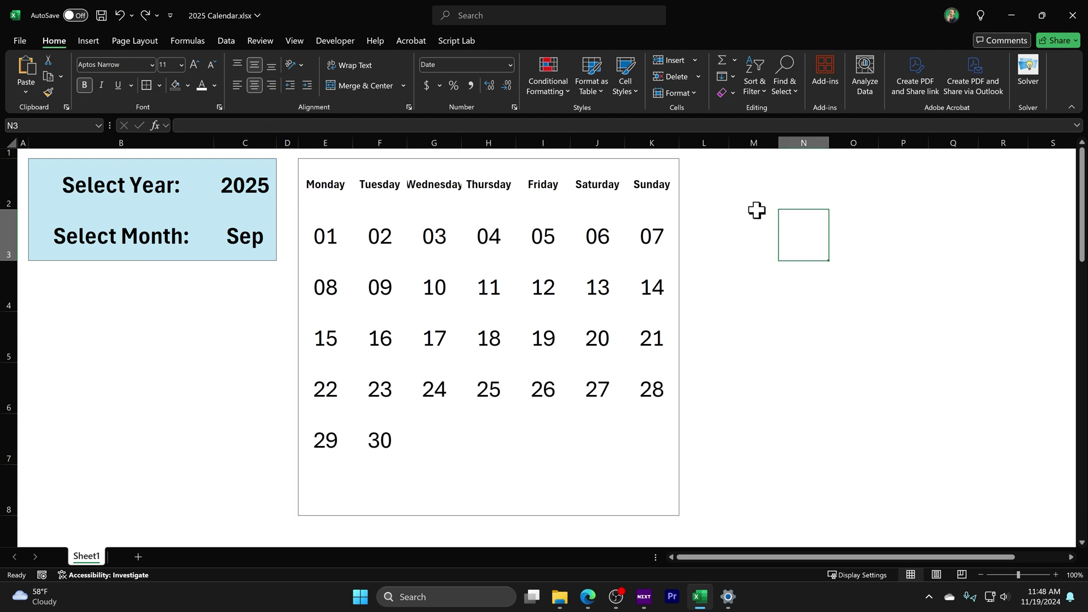
{"action": "type", "text": "=week"}
{"action": "key", "text": "Tab"}
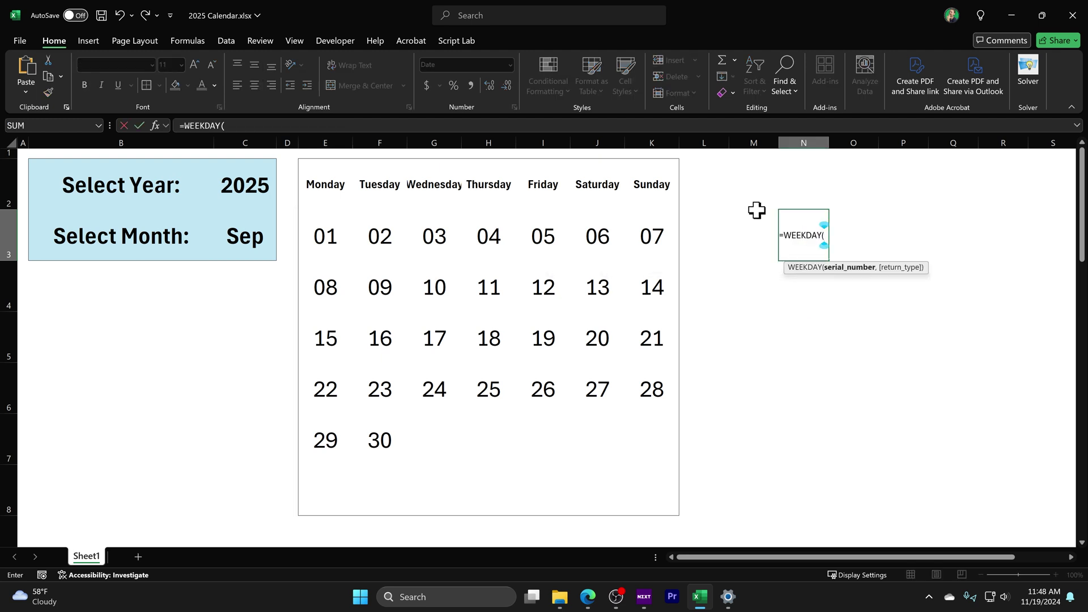
{"action": "left_click", "coordinate": [243, 229]}
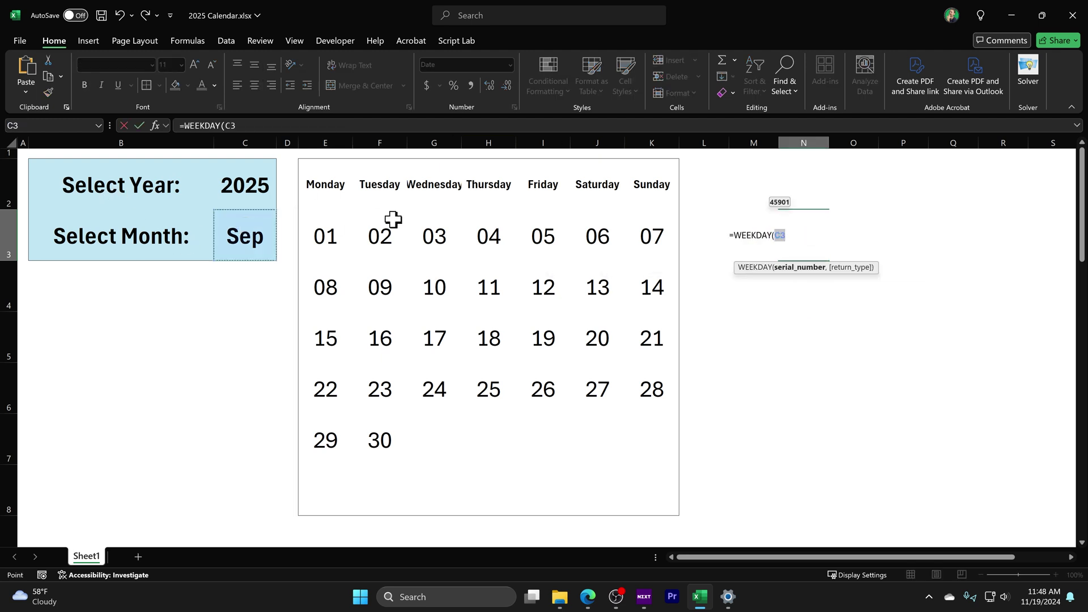
{"action": "key", "text": "Return"}
{"action": "key", "text": "Up"}
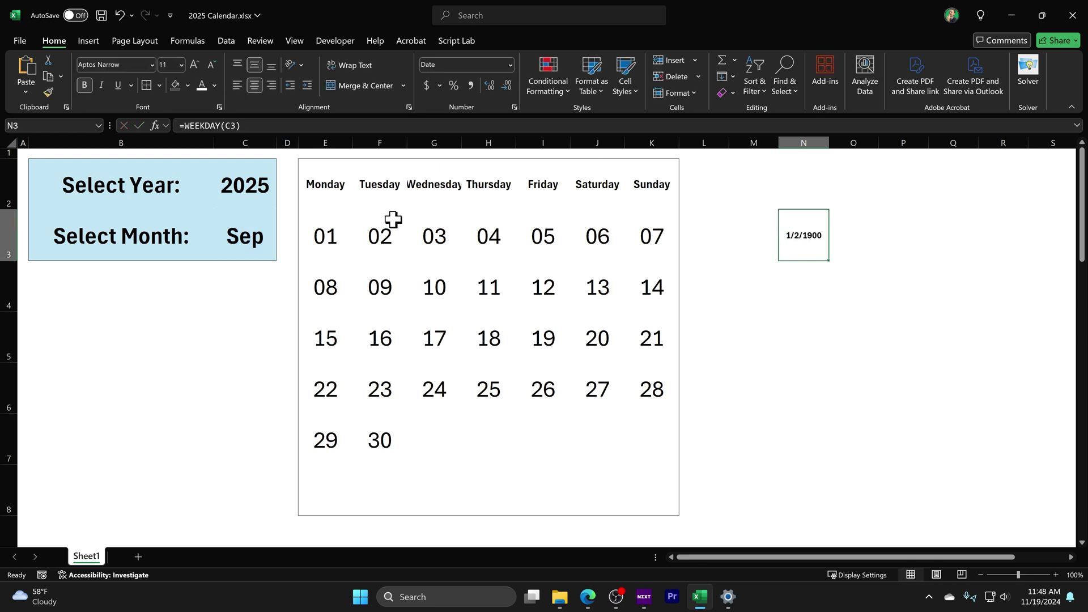
{"action": "key", "text": "ctrl+1"}
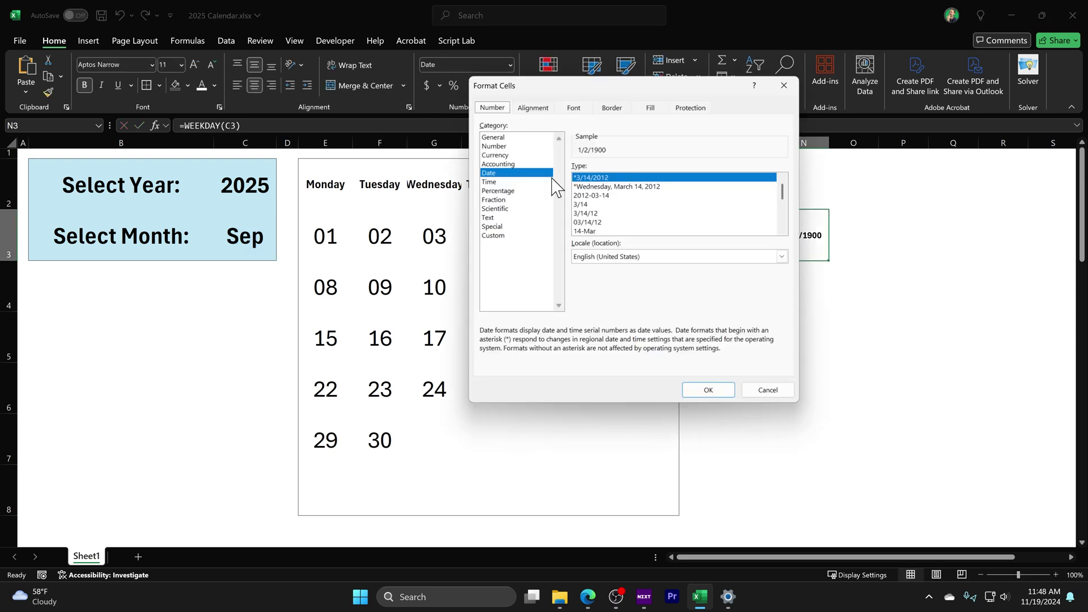
{"action": "left_click", "coordinate": [497, 138]}
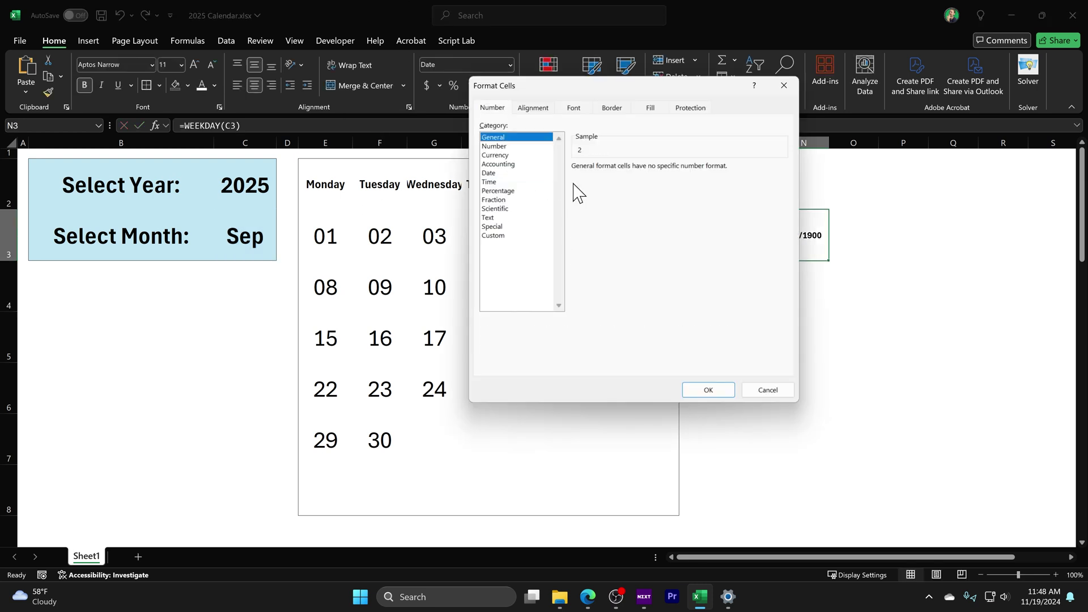
{"action": "left_click", "coordinate": [494, 146]}
{"action": "left_click", "coordinate": [709, 391]}
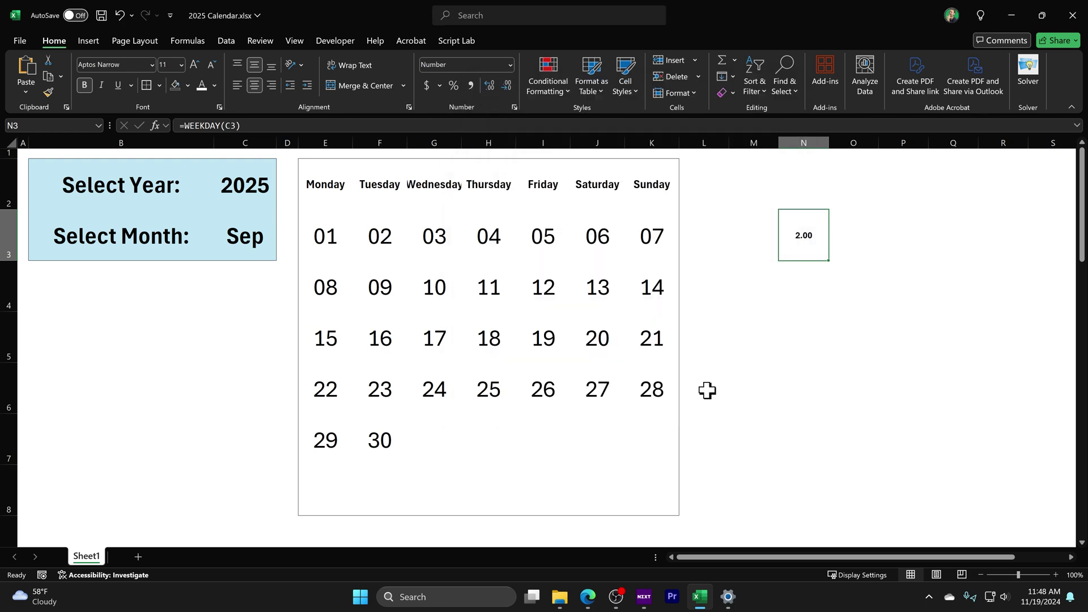
Change N3 to =WEEKDAY(C3,3) so it returns the Monday-based weekday 0.00
{"action": "double_click", "coordinate": [809, 237]}
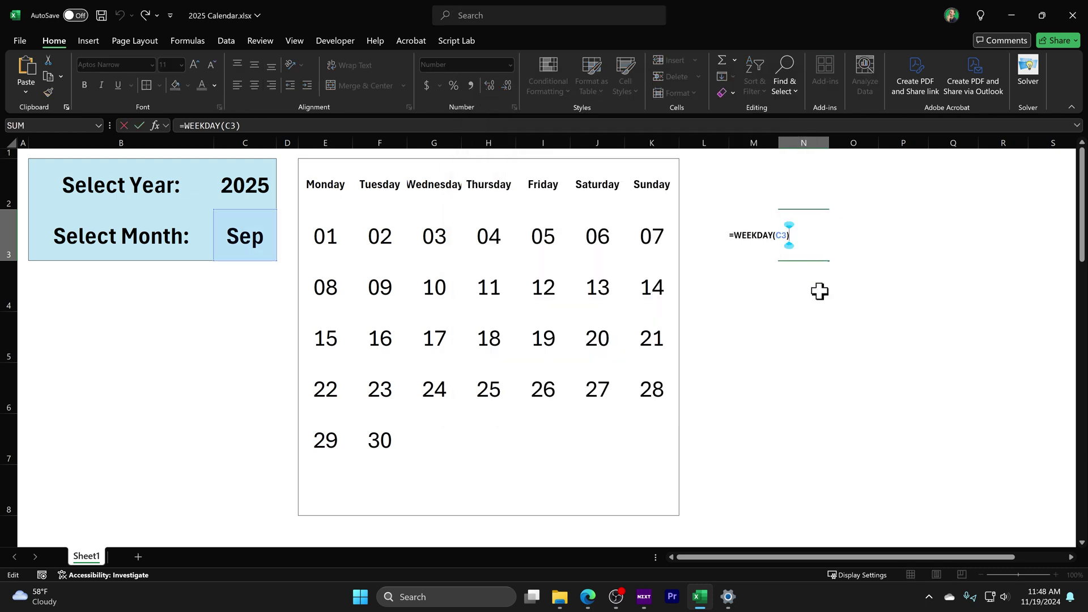
{"action": "key", "text": "Left"}
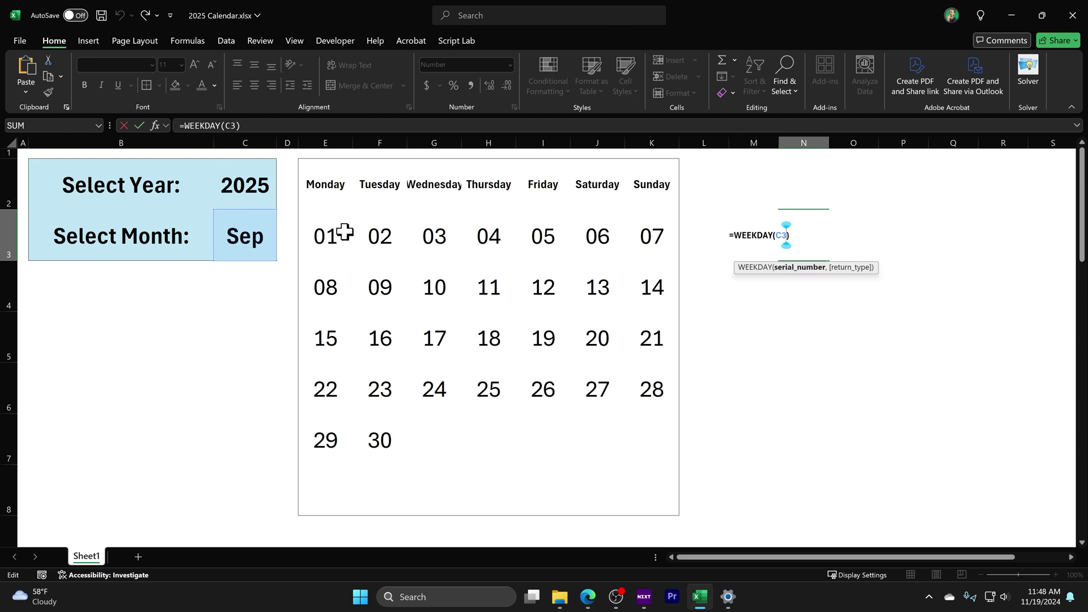
{"action": "type", "text": ","}
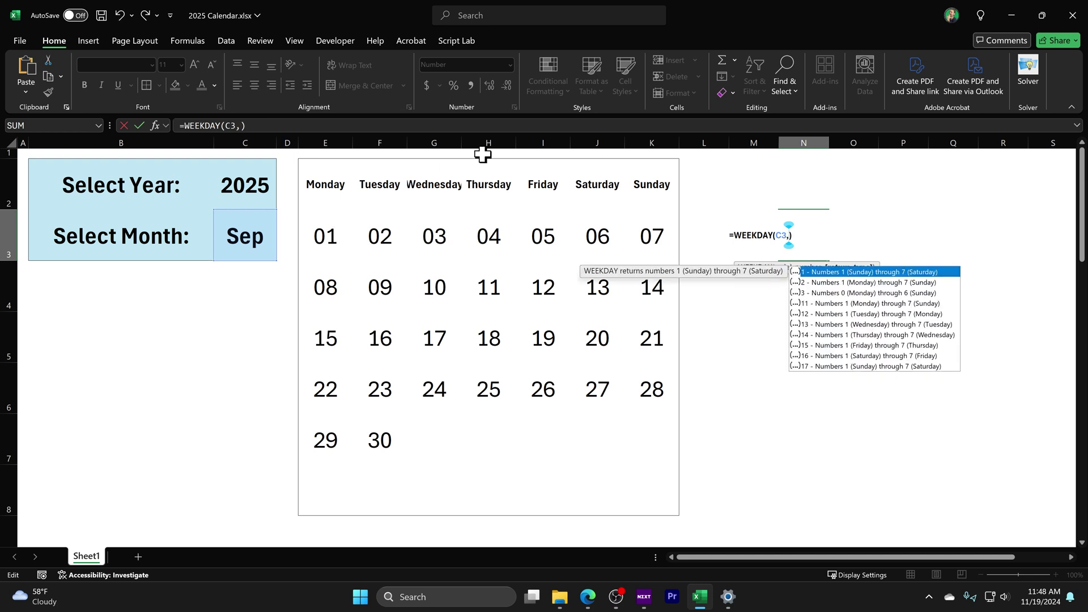
{"action": "type", "text": "3"}
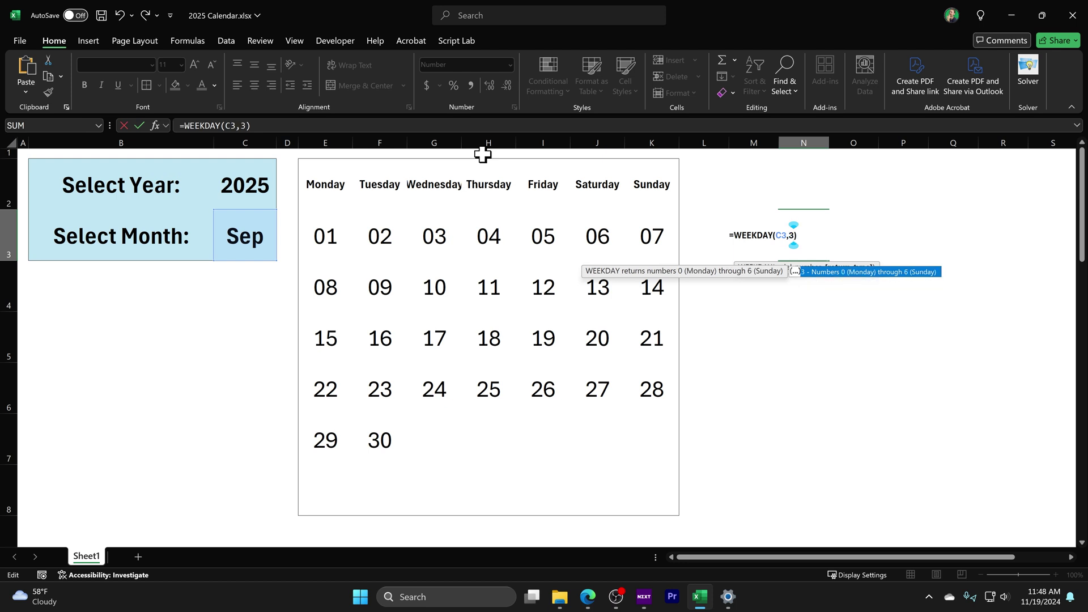
{"action": "type", "text": ")"}
{"action": "key", "text": "Return"}
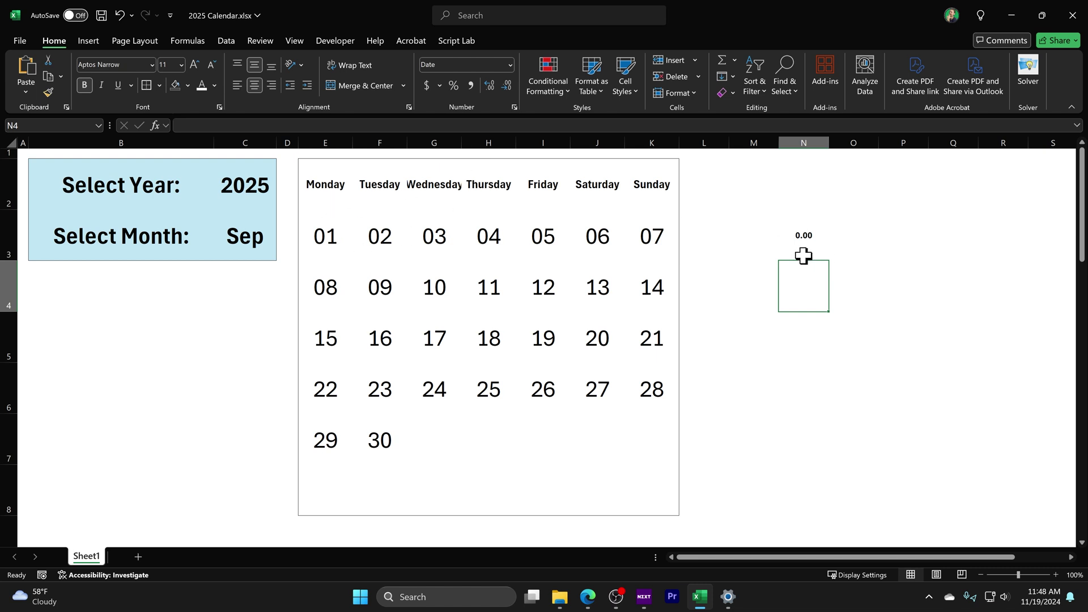
{"action": "double_click", "coordinate": [805, 239]}
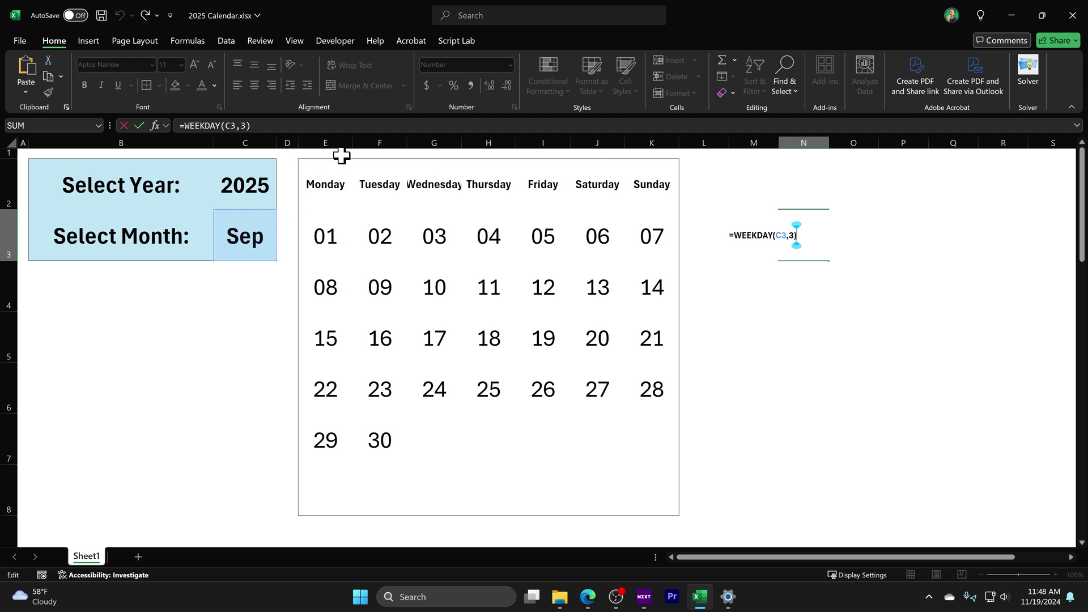
{"action": "key", "text": "Left"}
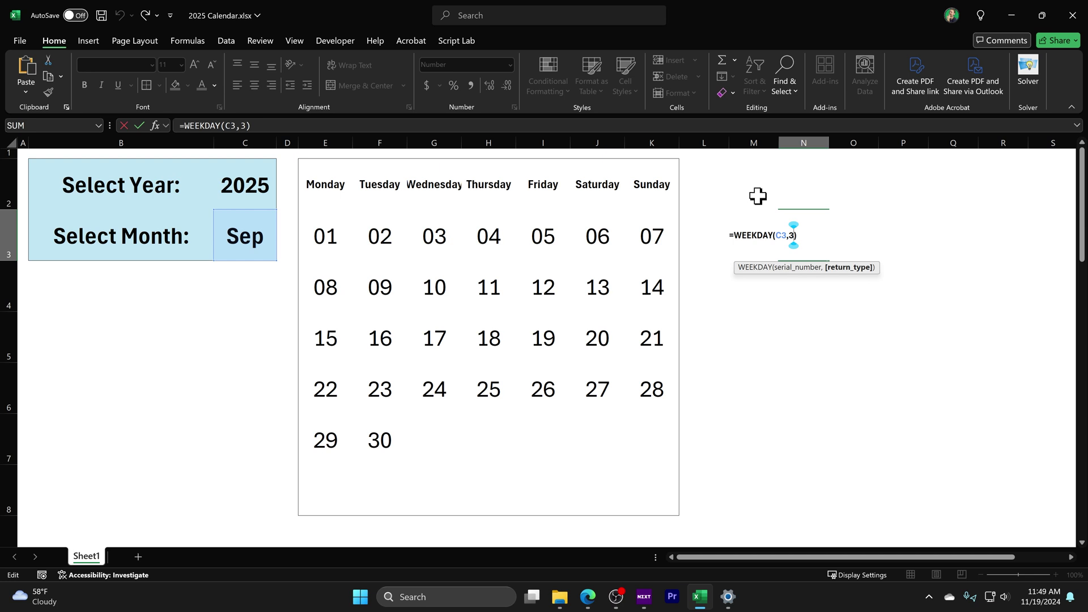
{"action": "key", "text": "ctrl+Return"}
{"action": "left_click", "coordinate": [241, 226]}
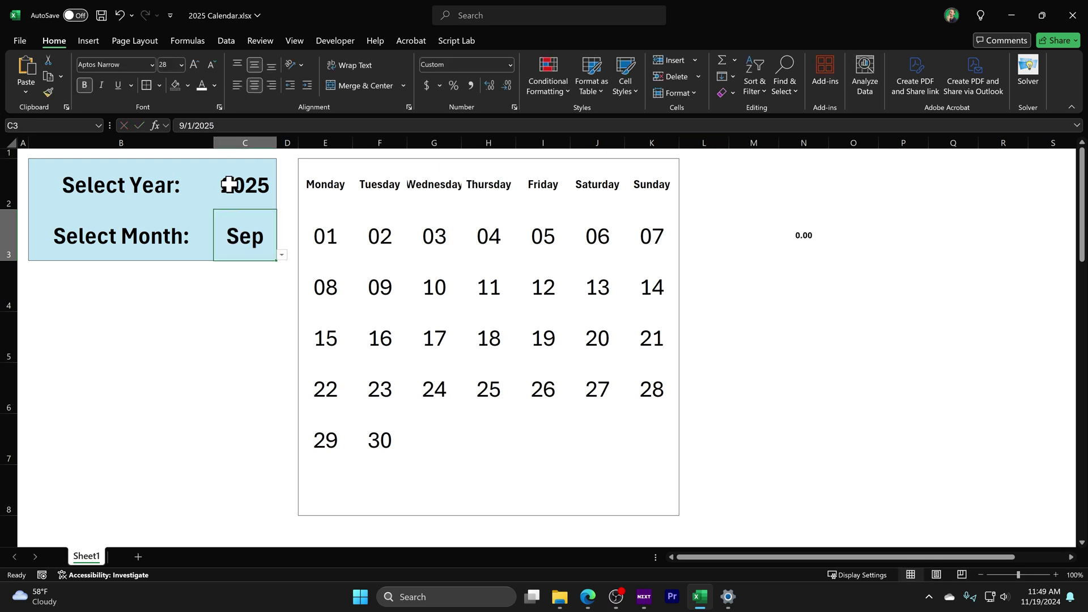
Set the month in C3 to Oct and review E3's SEQUENCE formula
{"action": "type", "text": "Oct"}
{"action": "key", "text": "Return"}
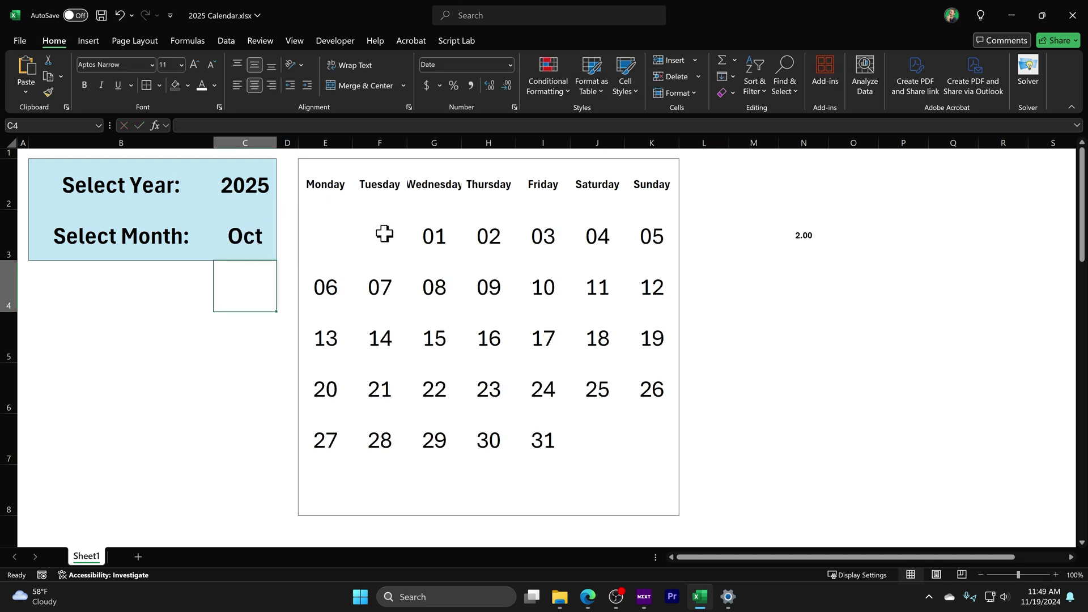
{"action": "left_click", "coordinate": [337, 229]}
{"action": "double_click", "coordinate": [337, 229]}
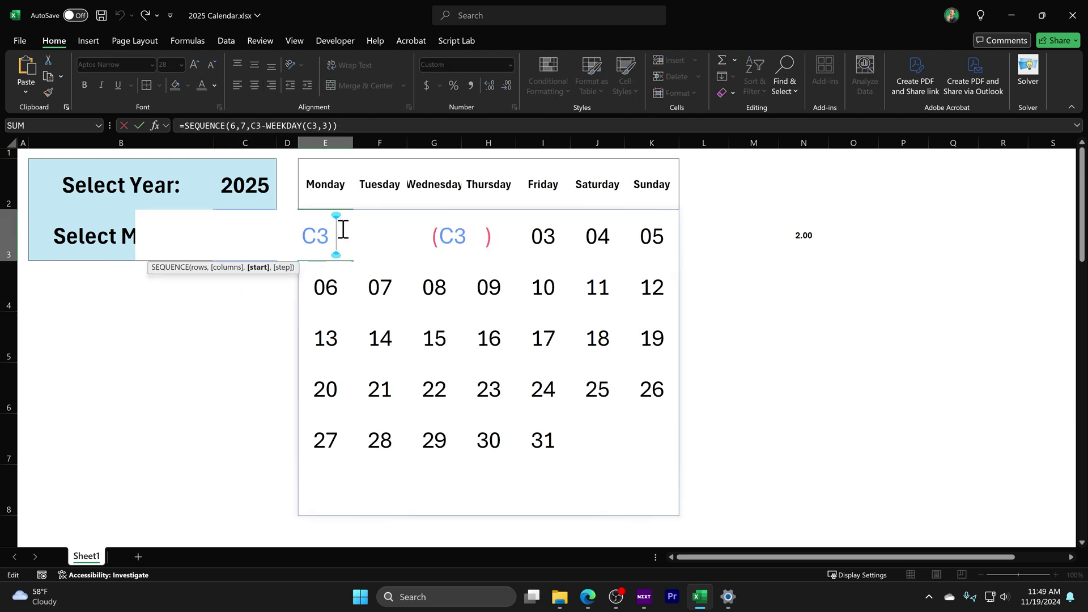
{"action": "key", "text": "Escape"}
Check the WEEKDAY helper formula in N3, which now returns 2.00
{"action": "left_click", "coordinate": [804, 237]}
{"action": "double_click", "coordinate": [804, 237]}
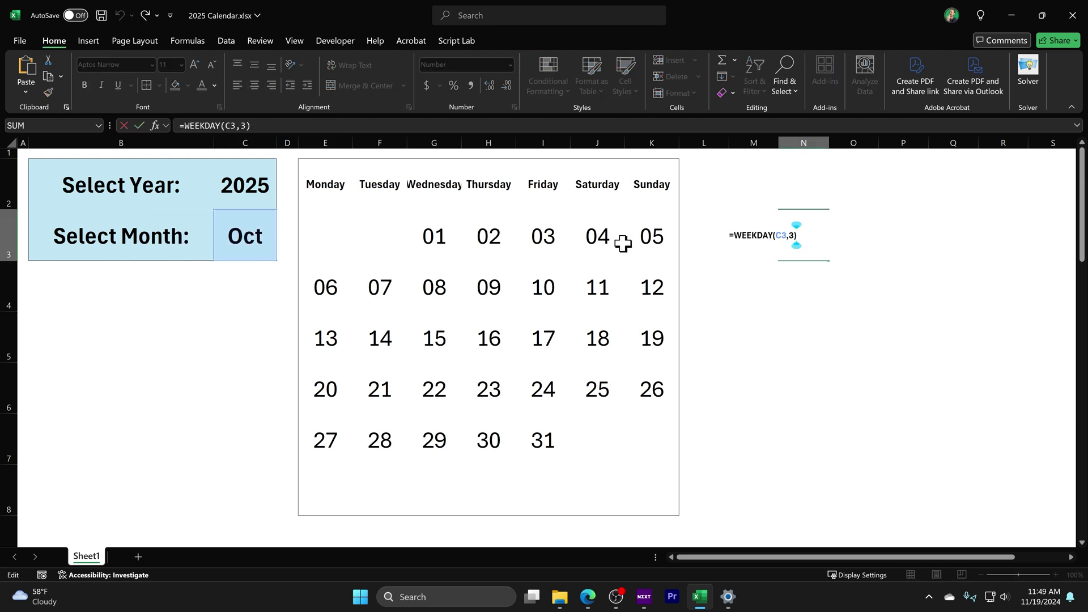
{"action": "key", "text": "Tab"}
{"action": "left_click", "coordinate": [797, 236]}
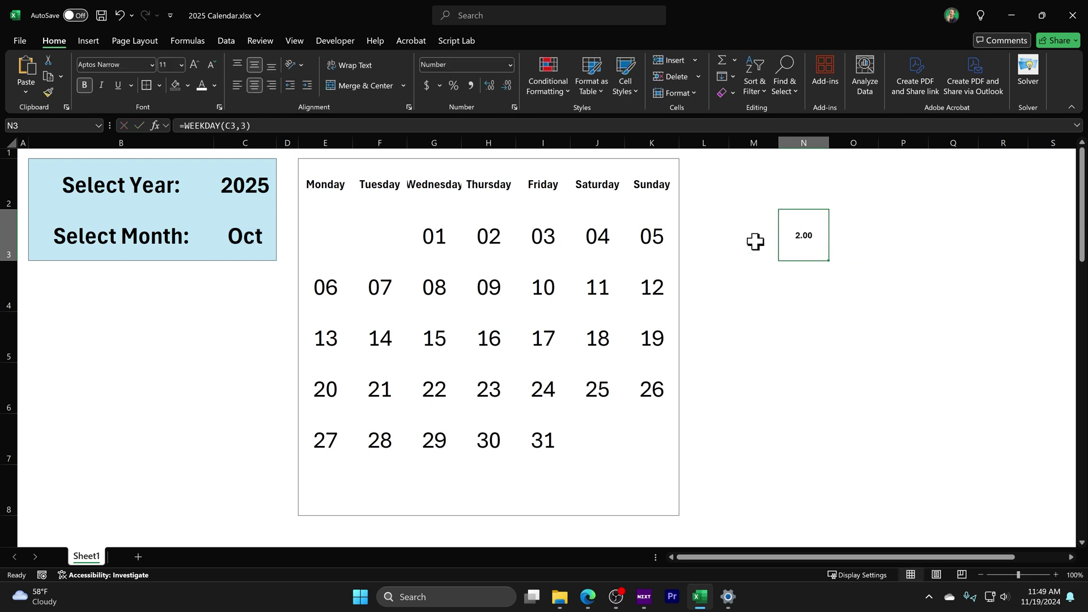
Inspect the October grid: blank Monday and Tuesday cells, with 01 on Wednesday
{"action": "left_click", "coordinate": [332, 223]}
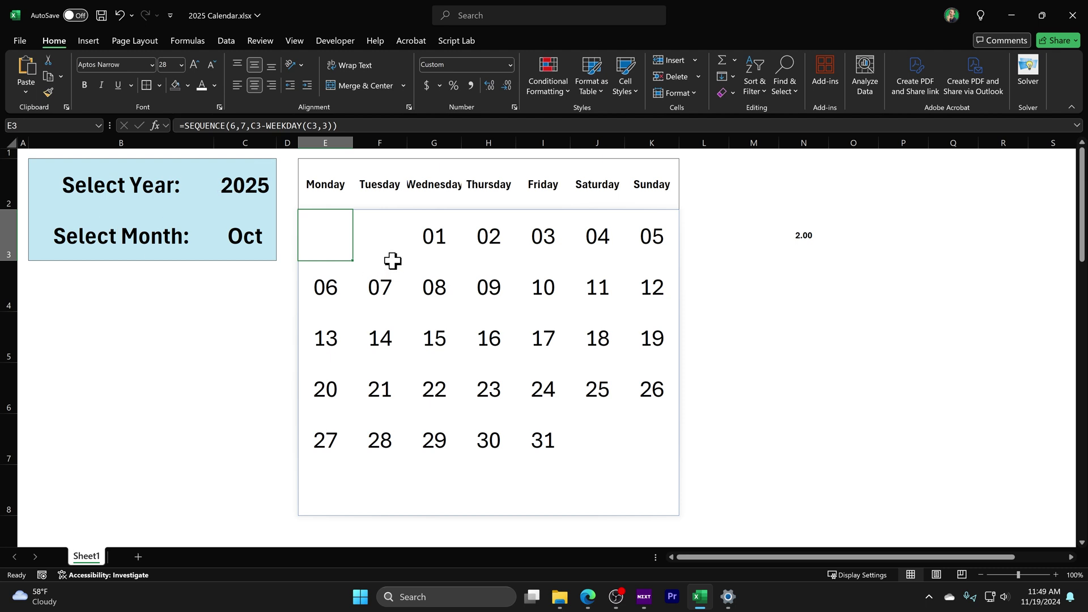
{"action": "left_click", "coordinate": [435, 237]}
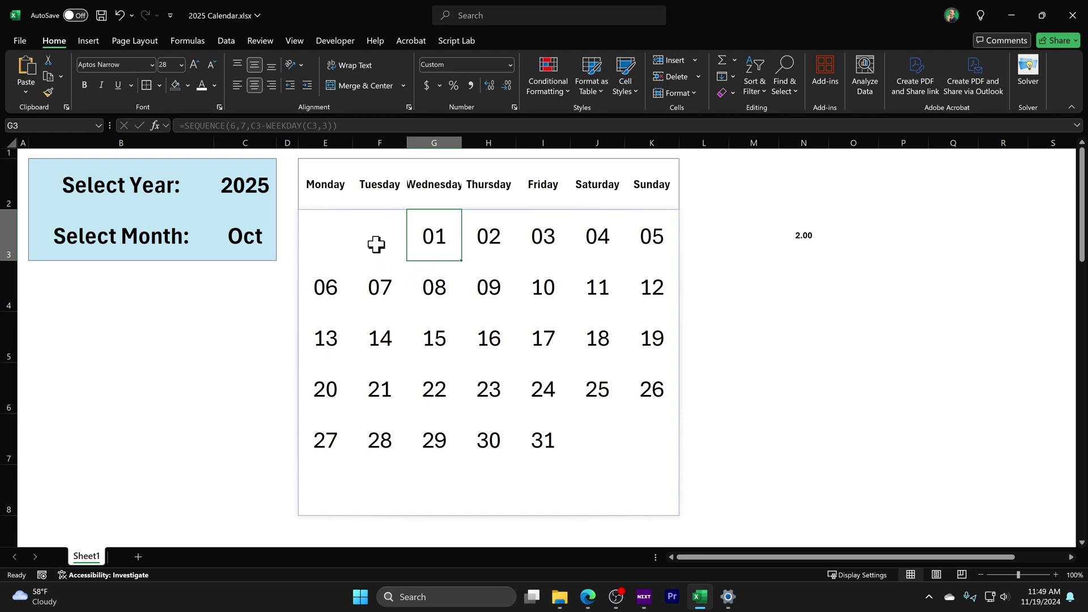
{"action": "left_click", "coordinate": [320, 234]}
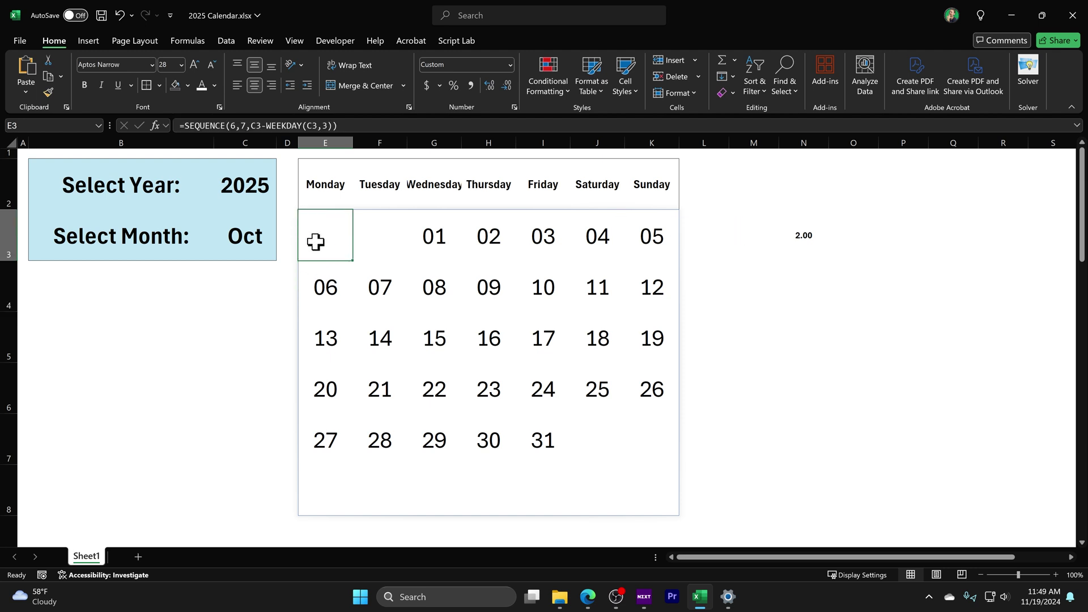
{"action": "left_click", "coordinate": [383, 227]}
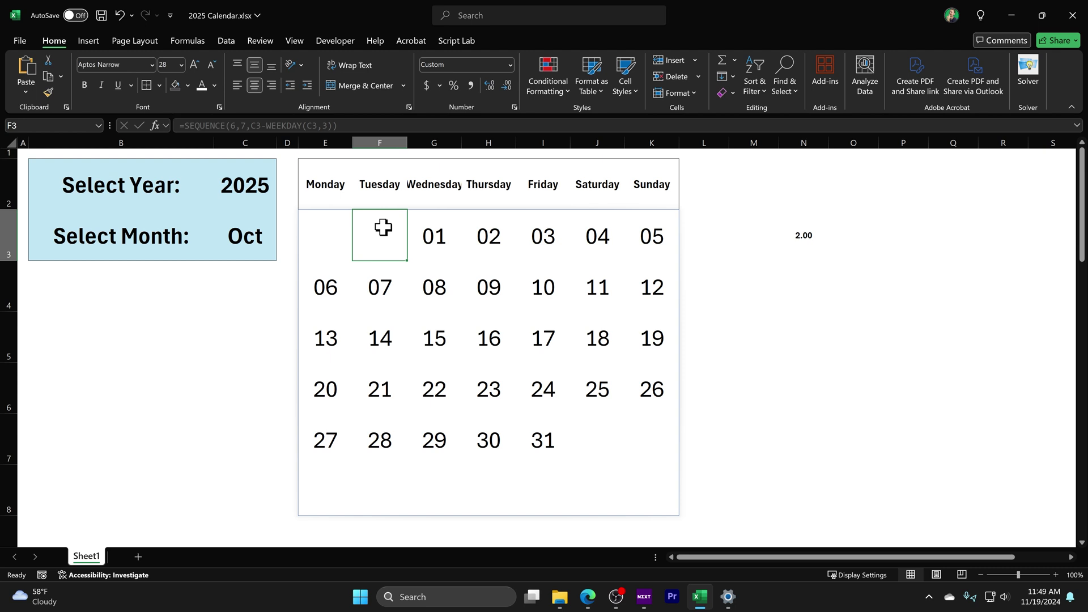
{"action": "left_click", "coordinate": [440, 231]}
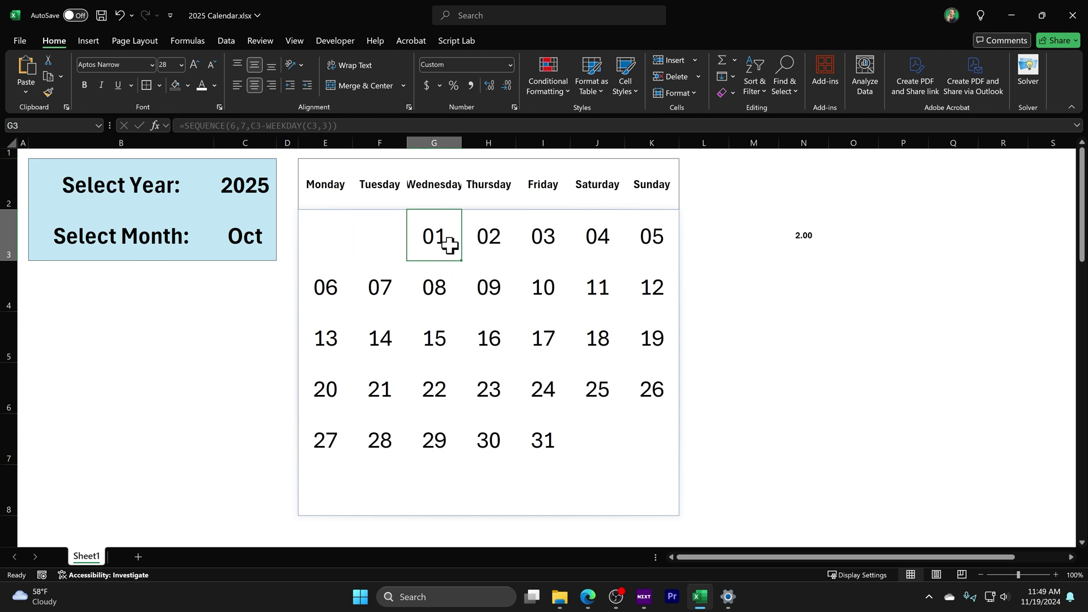
{"action": "left_click_drag", "start_coordinate": [329, 229], "coordinate": [663, 511]}
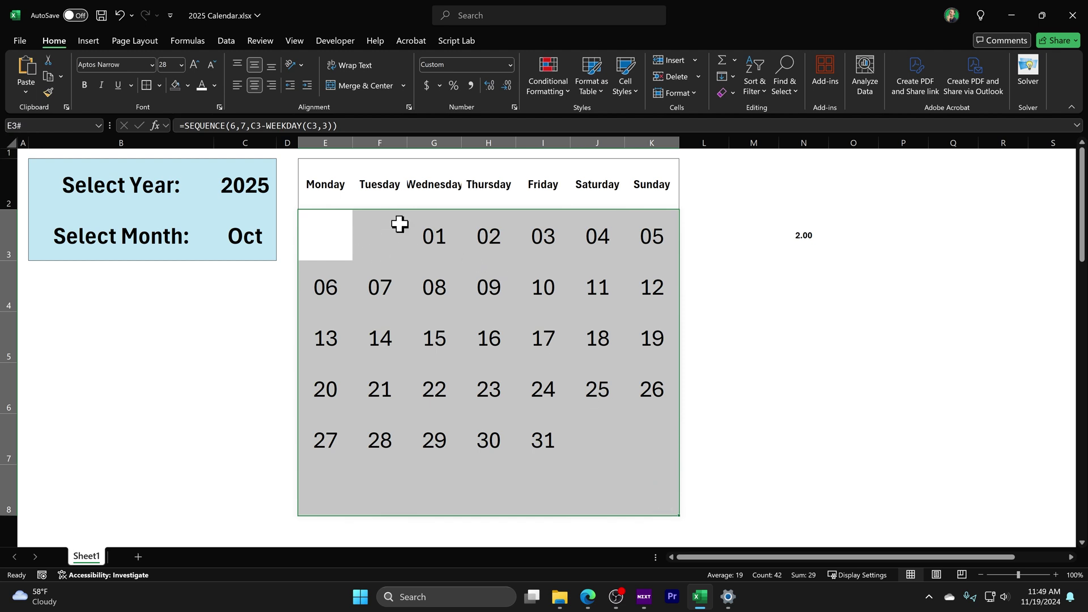
{"action": "left_click", "coordinate": [444, 236]}
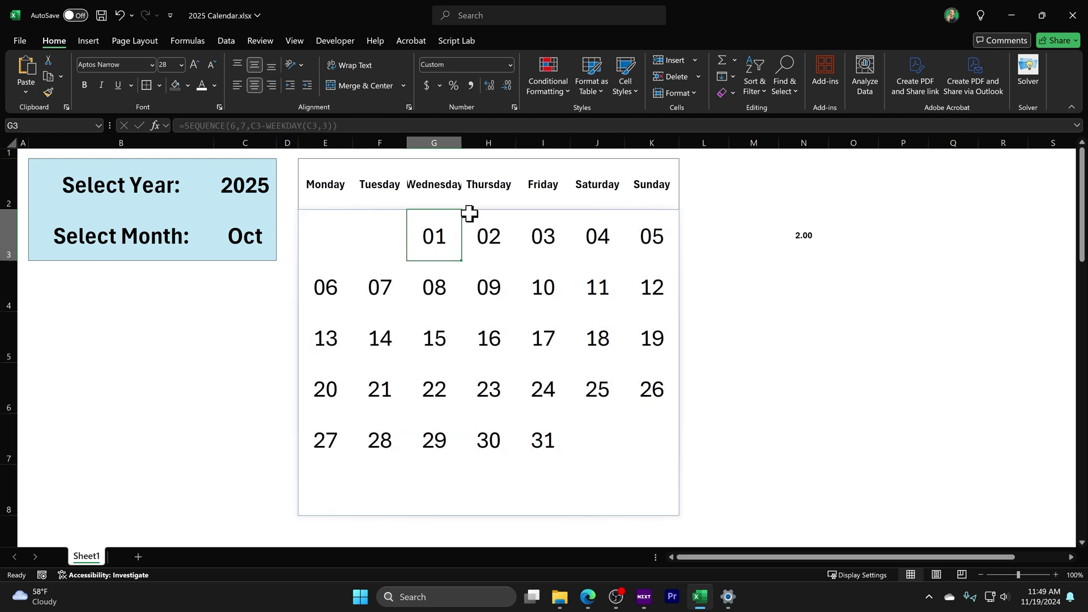
{"action": "double_click", "coordinate": [822, 237]}
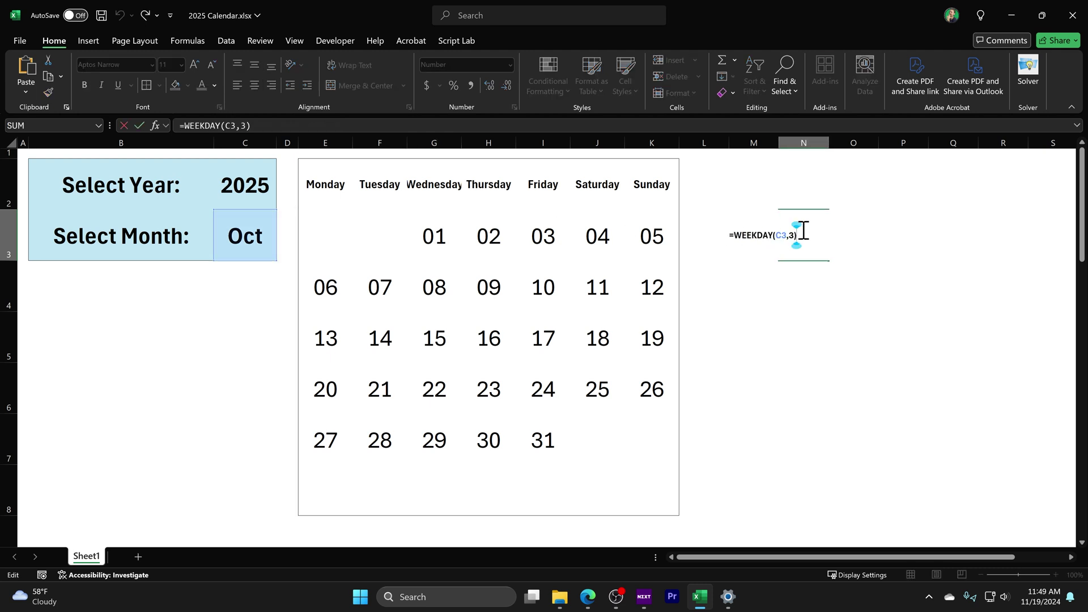
Enter =C3-N3 in N2 so it shows 29, then compare against E3's SEQUENCE formula
{"action": "key", "text": "ctrl+Return"}
{"action": "left_click", "coordinate": [801, 205]}
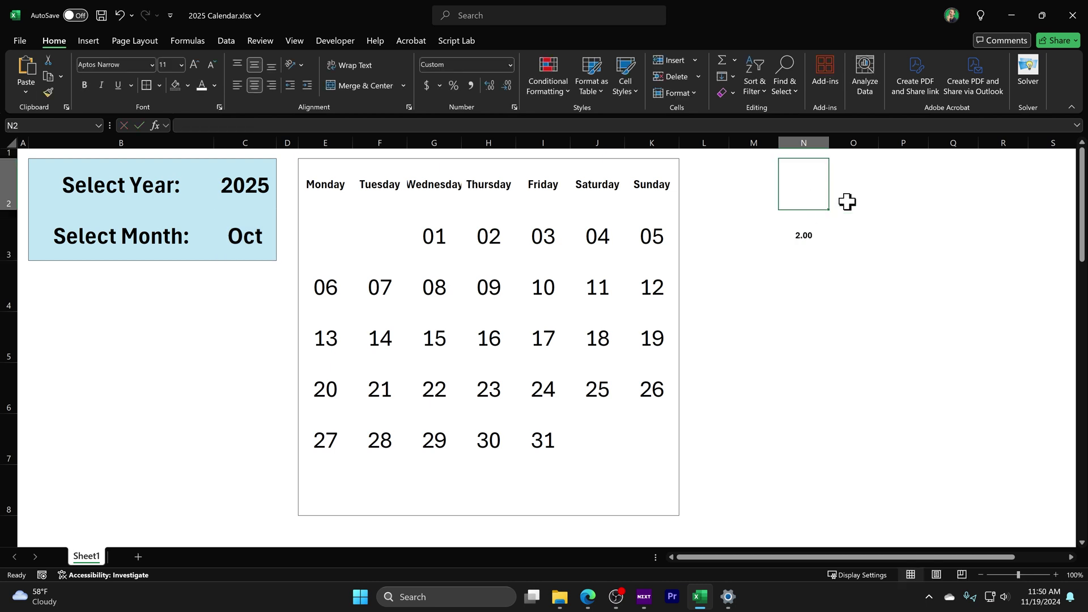
{"action": "type", "text": "="}
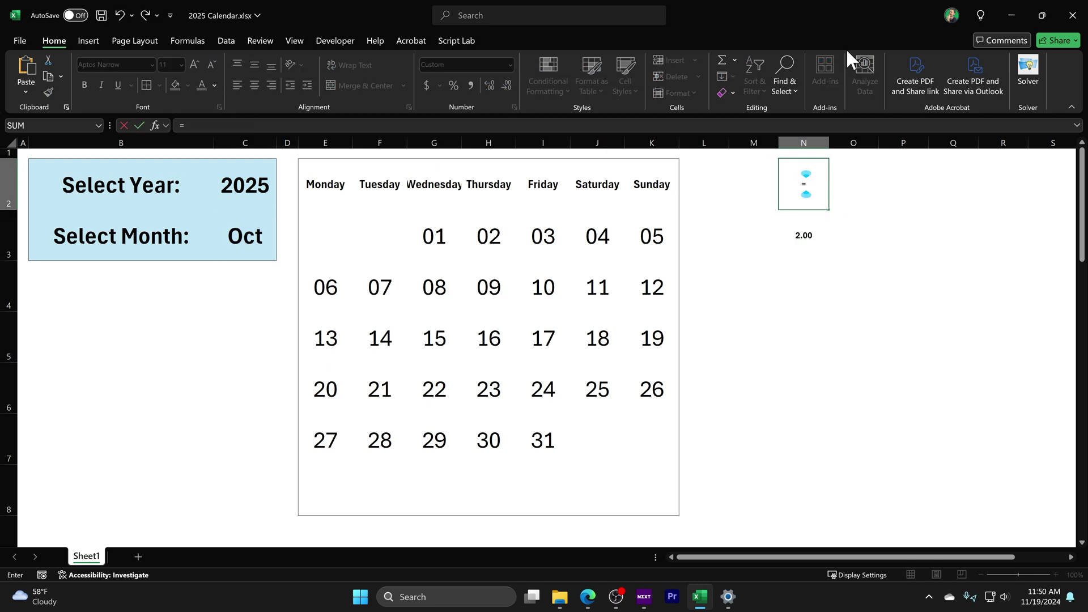
{"action": "left_click", "coordinate": [236, 244]}
{"action": "type", "text": "-"}
{"action": "left_click", "coordinate": [791, 229]}
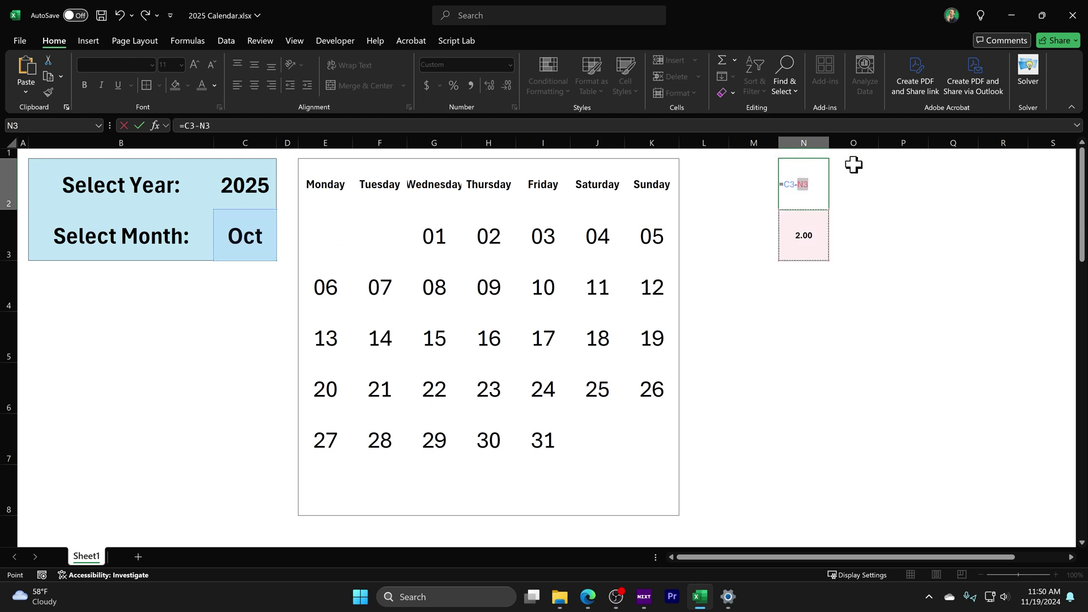
{"action": "key", "text": "Return"}
{"action": "left_click", "coordinate": [821, 180]}
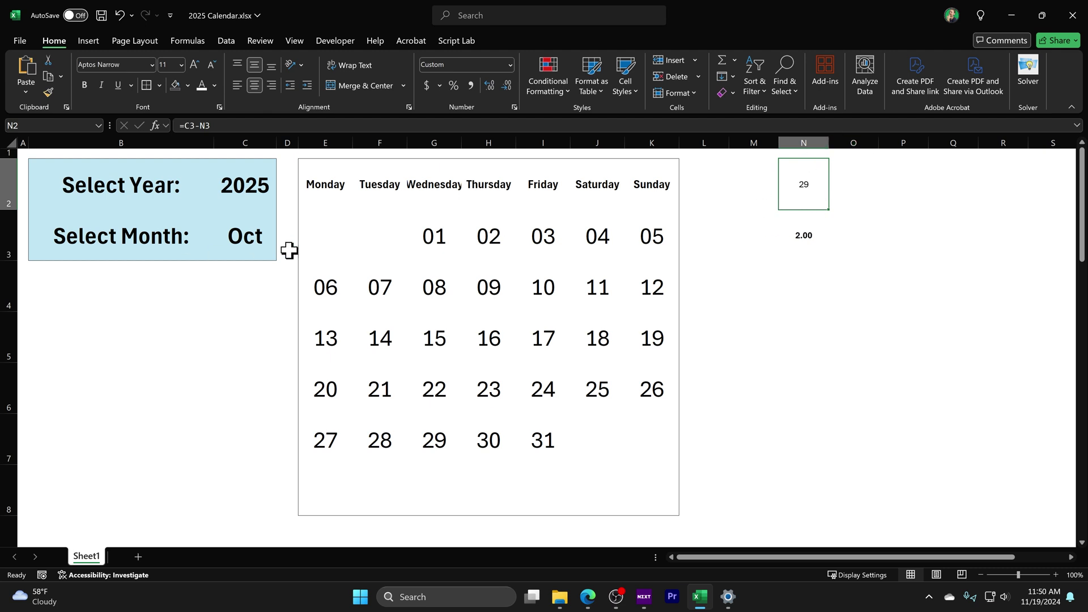
{"action": "double_click", "coordinate": [329, 229]}
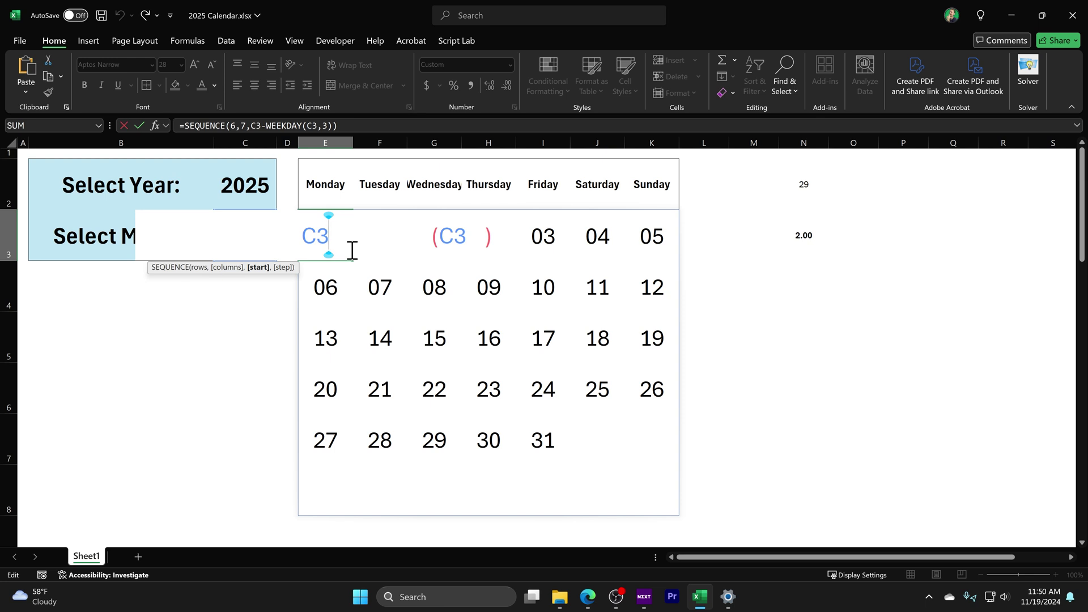
{"action": "key", "text": "Escape"}
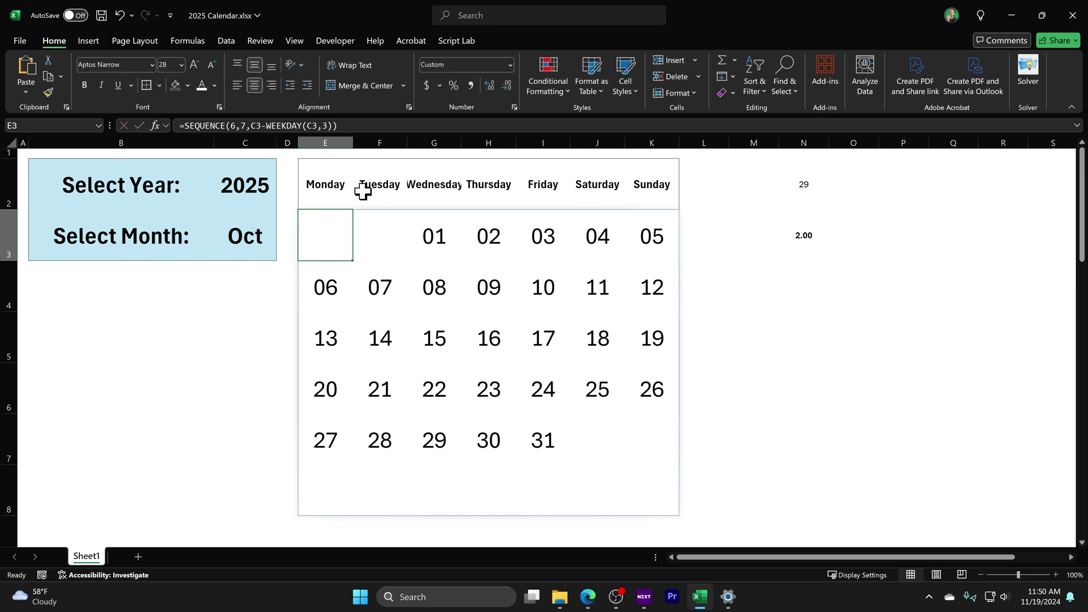
Switch the month to Dec and examine the WEEKDAY and C3 parts of the grid formula
{"action": "left_click", "coordinate": [241, 237]}
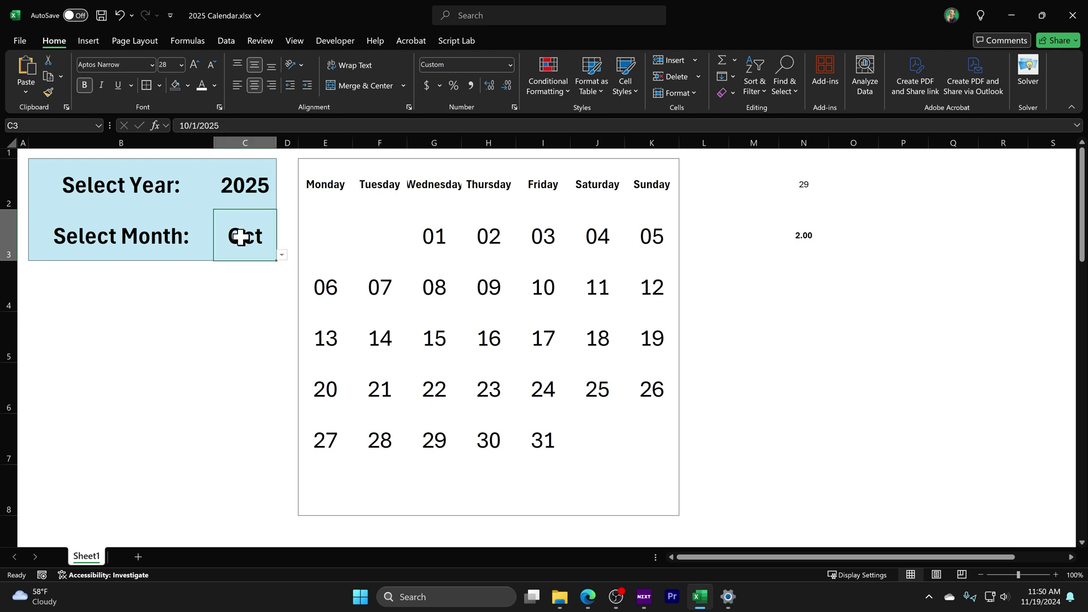
{"action": "type", "text": "de"}
{"action": "key", "text": "Return"}
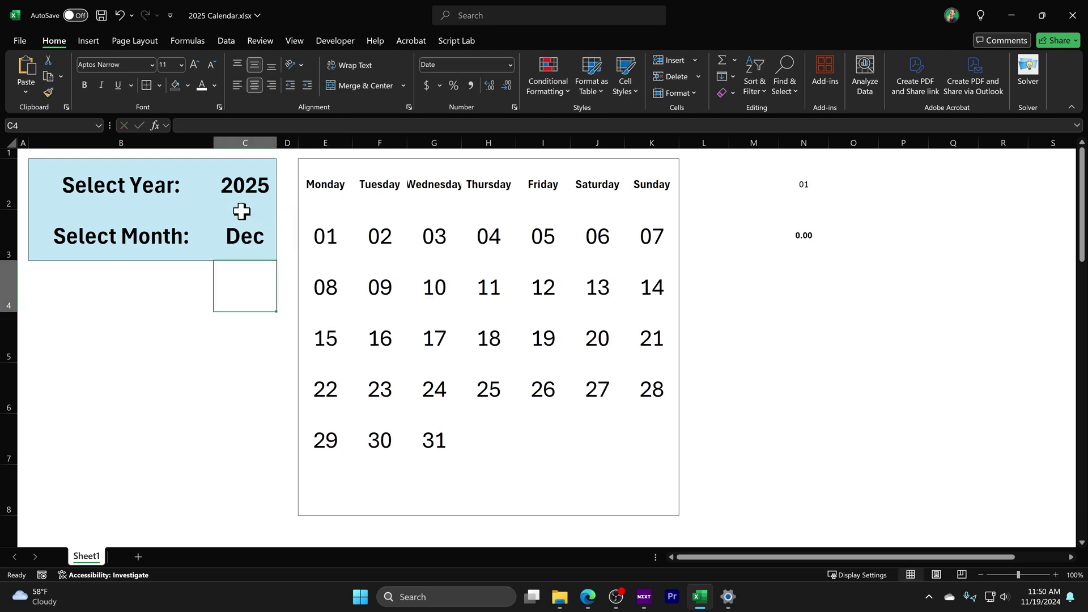
{"action": "double_click", "coordinate": [324, 235]}
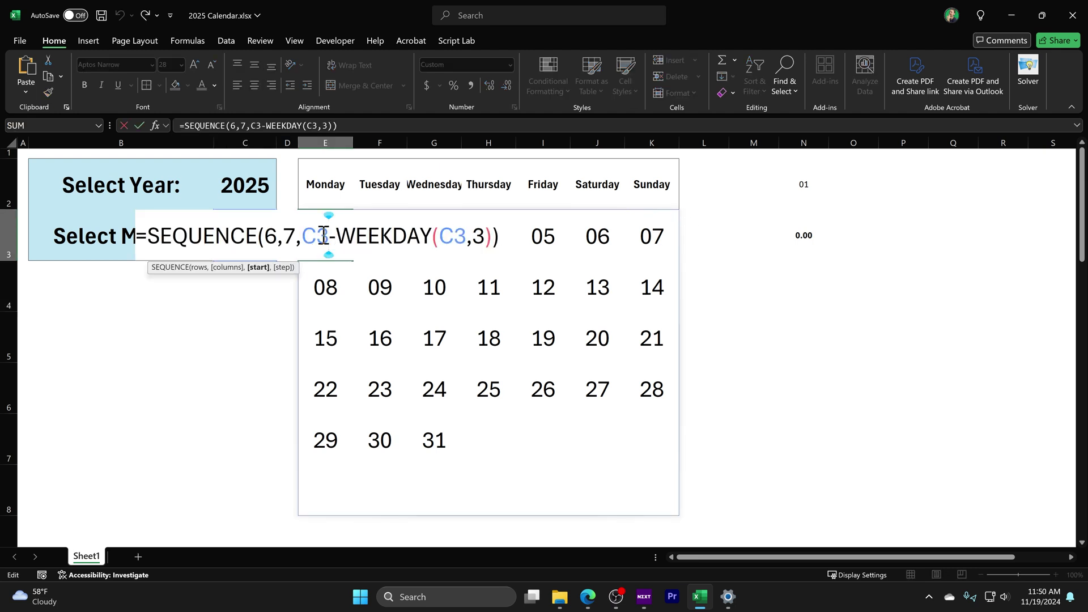
{"action": "left_click_drag", "start_coordinate": [336, 248], "coordinate": [495, 237]}
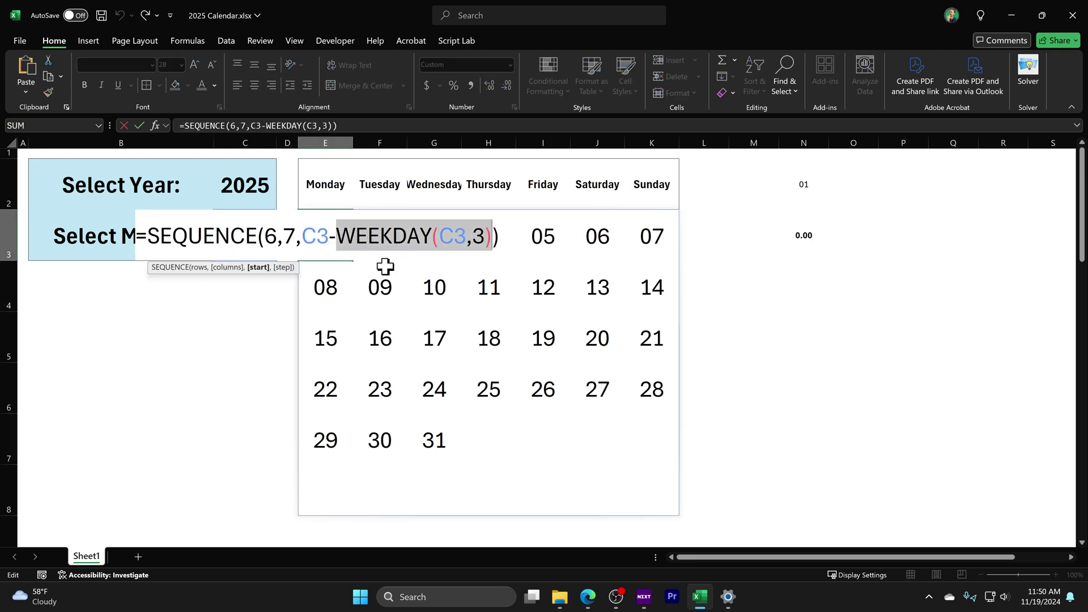
{"action": "left_click_drag", "start_coordinate": [307, 238], "coordinate": [327, 237]}
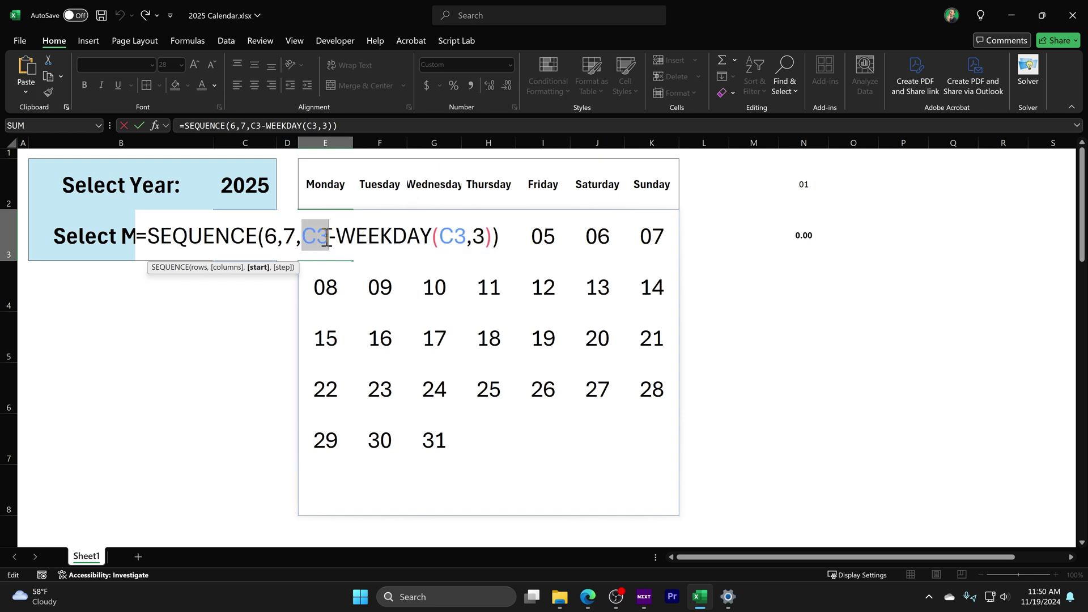
{"action": "key", "text": "Escape"}
Enter 1/1/2025 in C3, then change the month to Jul
{"action": "left_click", "coordinate": [248, 231]}
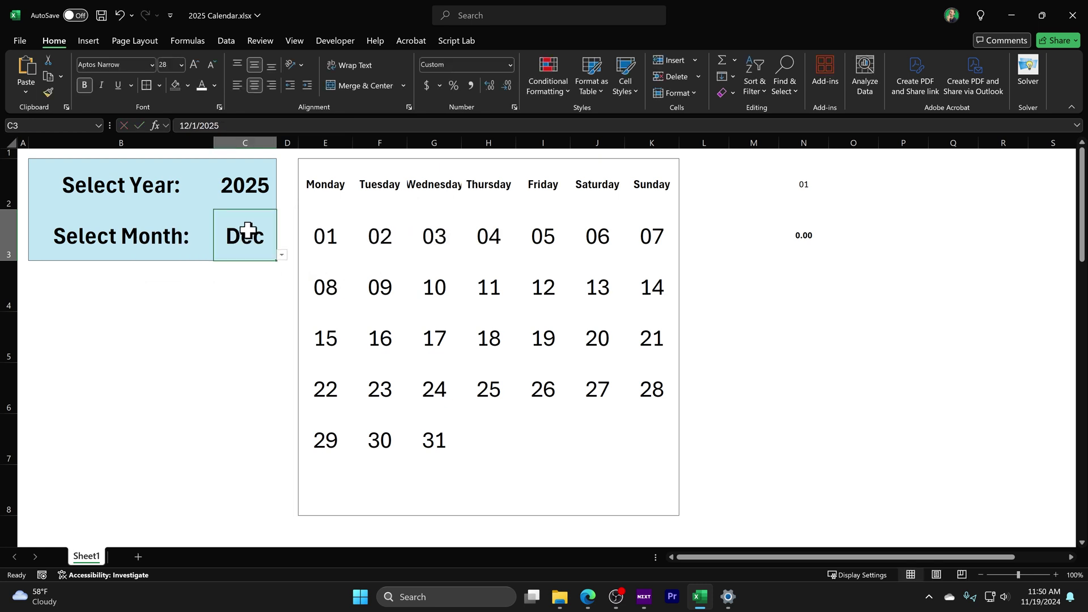
{"action": "type", "text": "1/1/2025"}
{"action": "key", "text": "Return"}
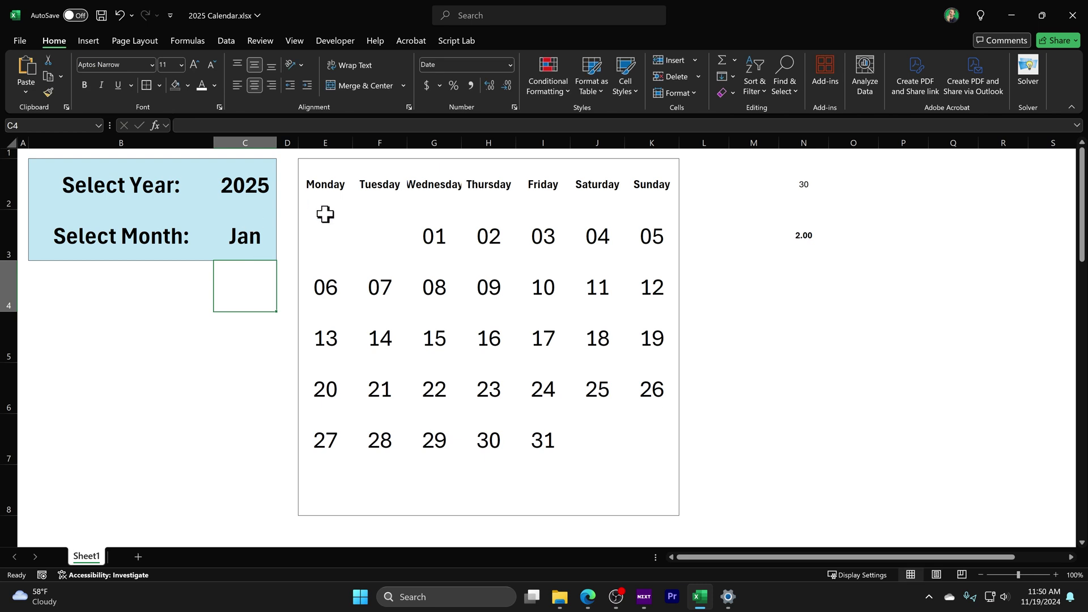
{"action": "left_click", "coordinate": [275, 223]}
{"action": "type", "text": "jul"}
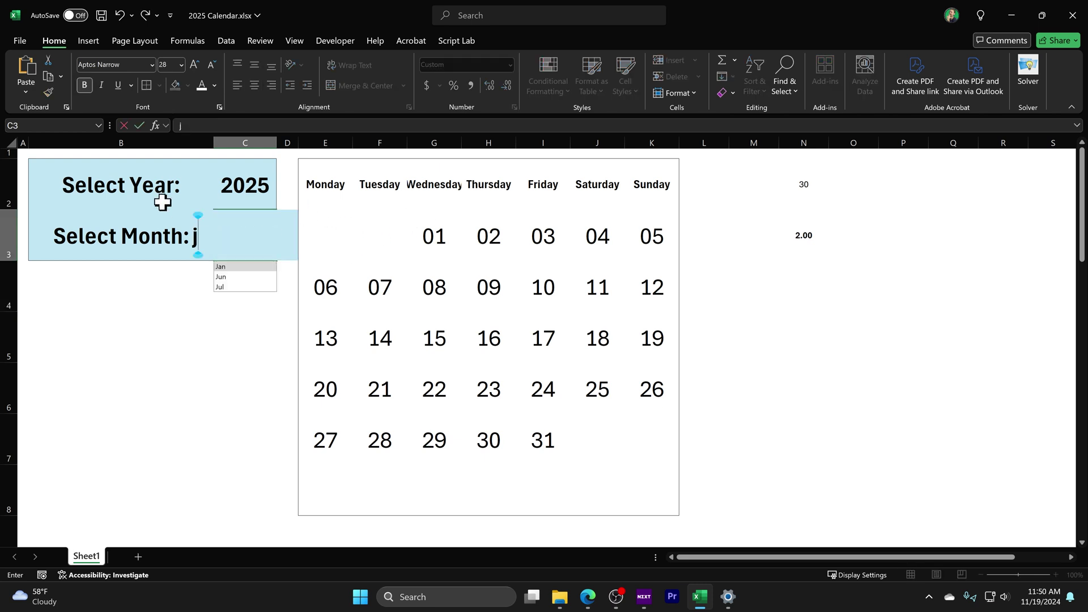
{"action": "key", "text": "Return"}
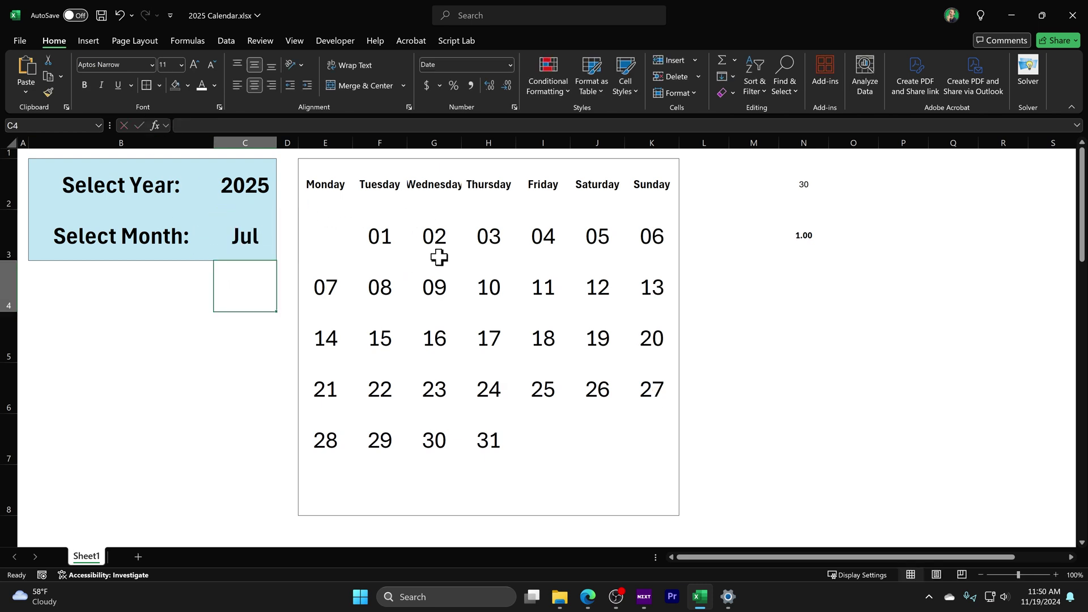
Verify the July grid's 01 cell, the N3 weekday value and E3's formula
{"action": "left_click", "coordinate": [383, 250]}
{"action": "key", "text": "BackSpace"}
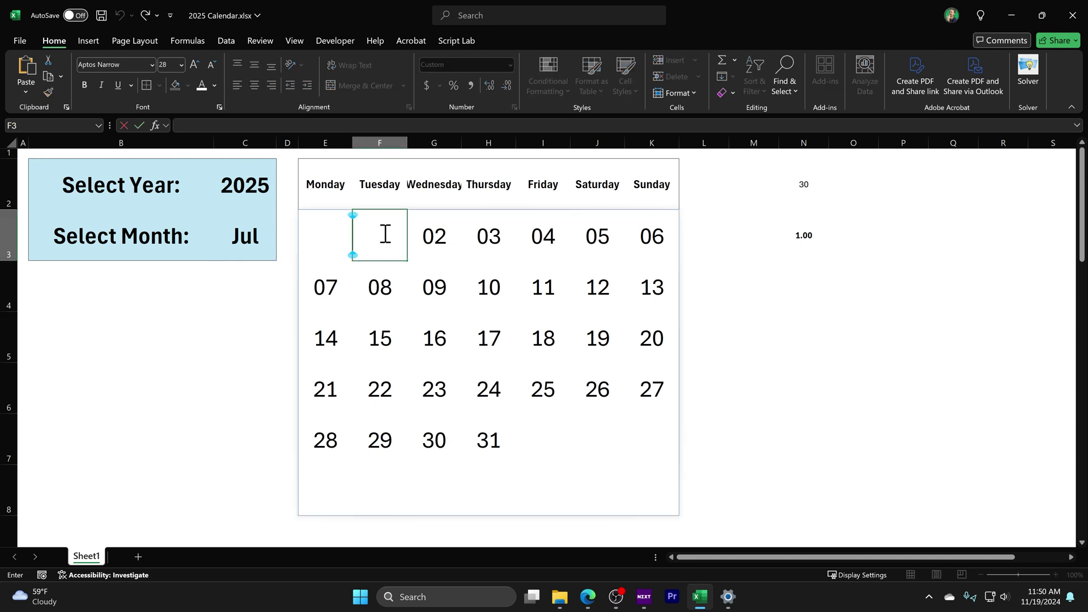
{"action": "key", "text": "Escape"}
{"action": "left_click", "coordinate": [801, 228]}
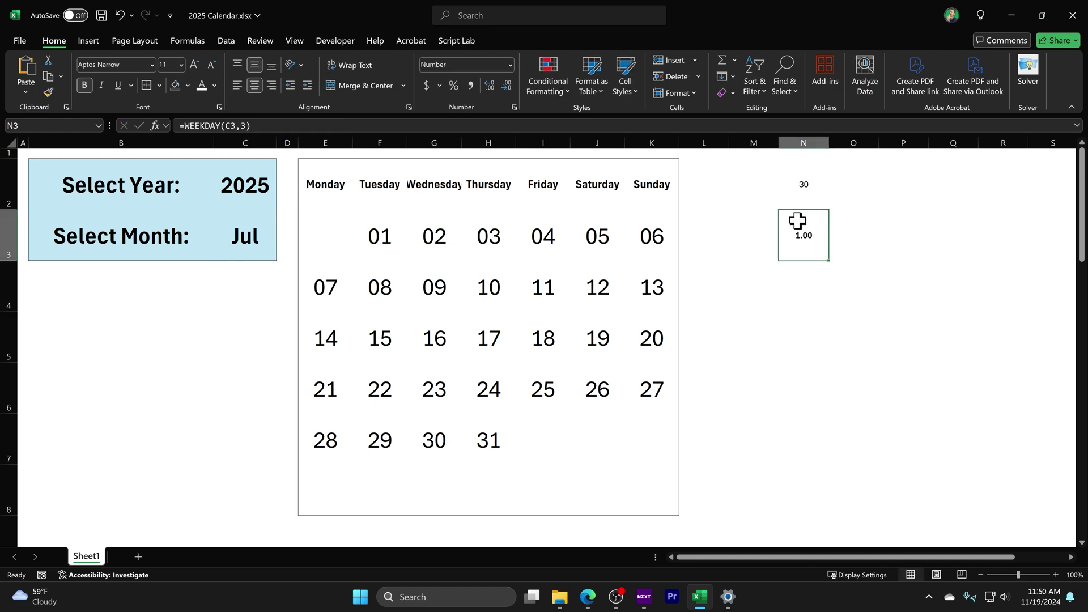
{"action": "left_click", "coordinate": [376, 242]}
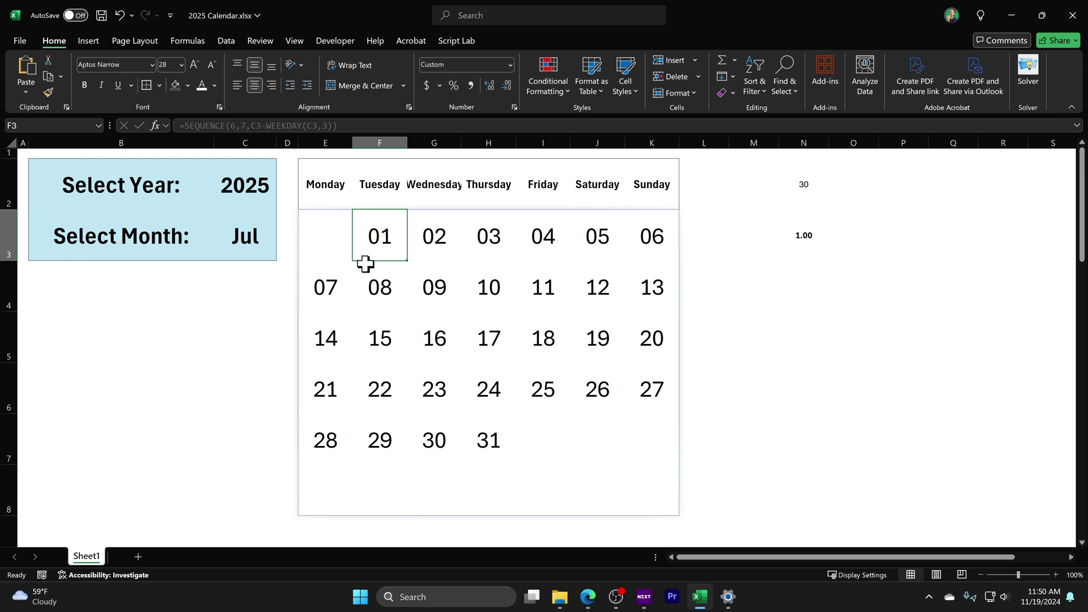
{"action": "left_click", "coordinate": [318, 240]}
{"action": "double_click", "coordinate": [312, 227]}
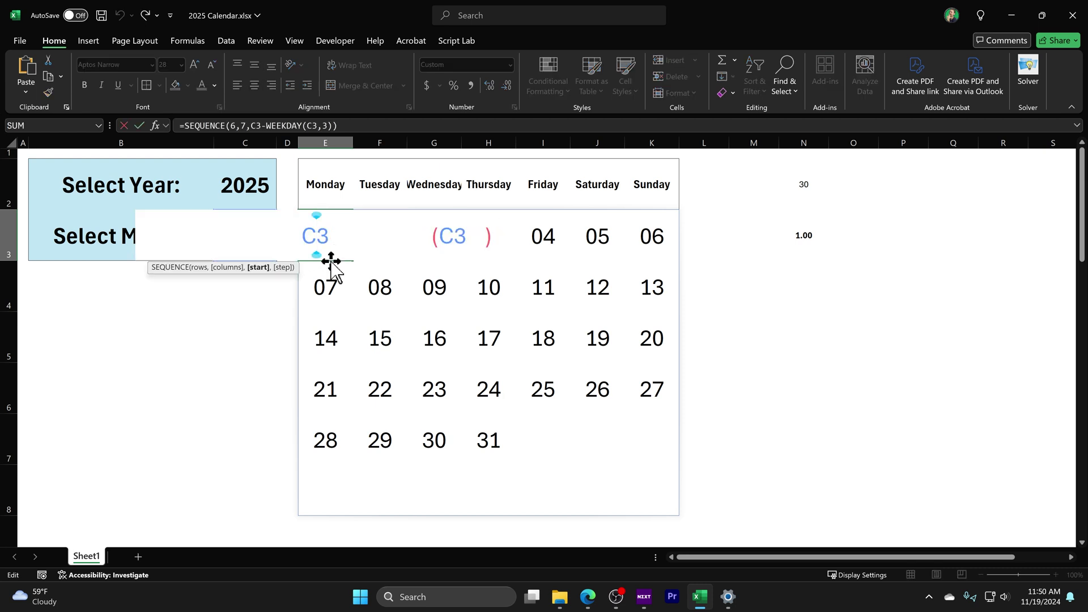
{"action": "key", "text": "Escape"}
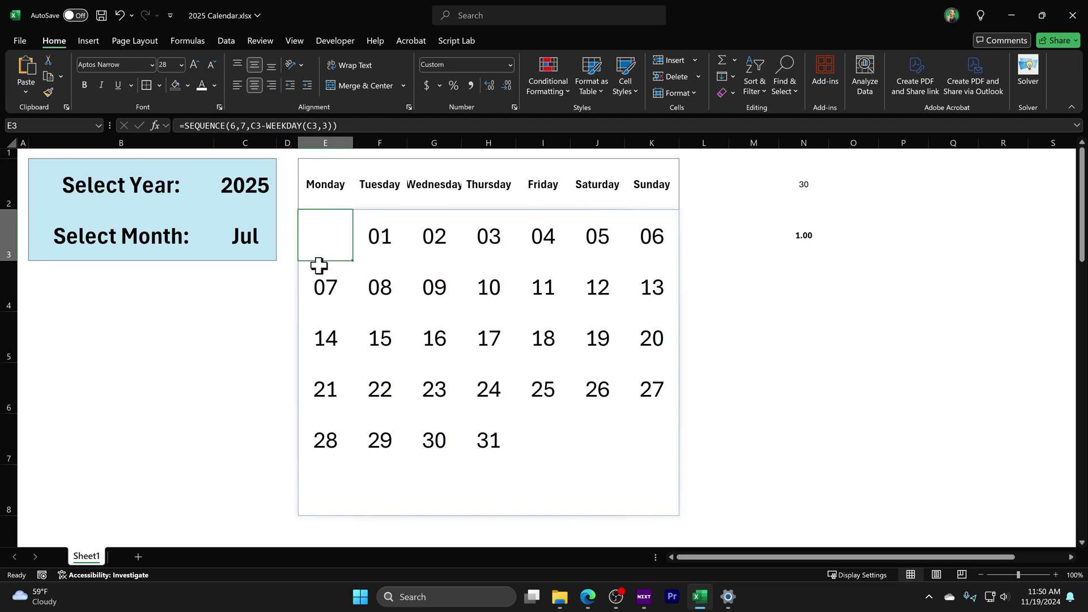
{"action": "left_click", "coordinate": [554, 80]}
List This Worksheet's formatting rules and select the $E$3:$K$3 rule =MONTH(E3)<>MONTH($K$3)
{"action": "left_click", "coordinate": [590, 286]}
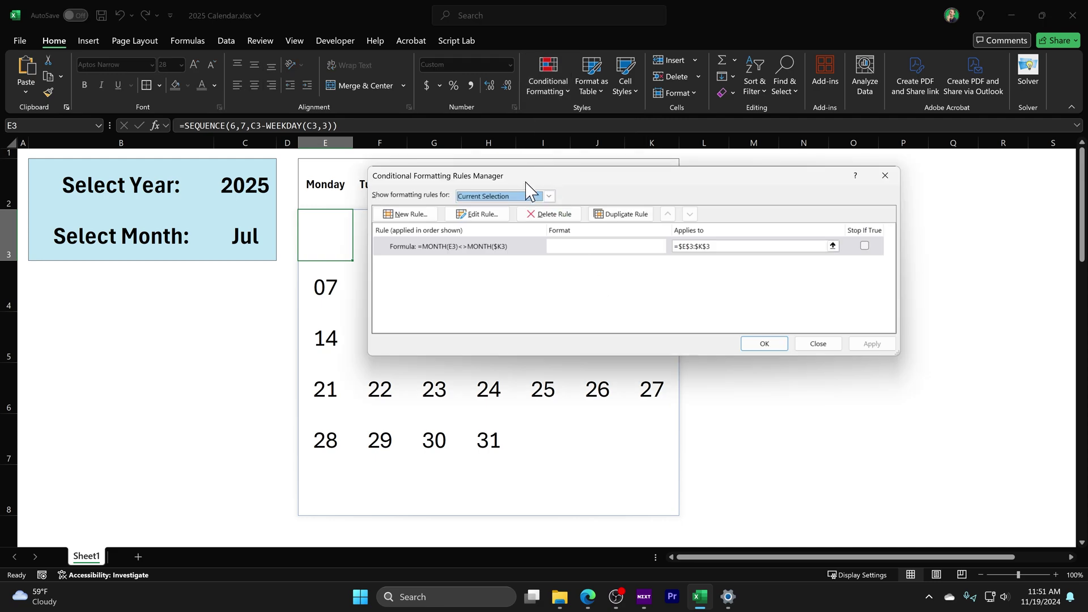
{"action": "left_click", "coordinate": [527, 197]}
{"action": "left_click", "coordinate": [517, 218]}
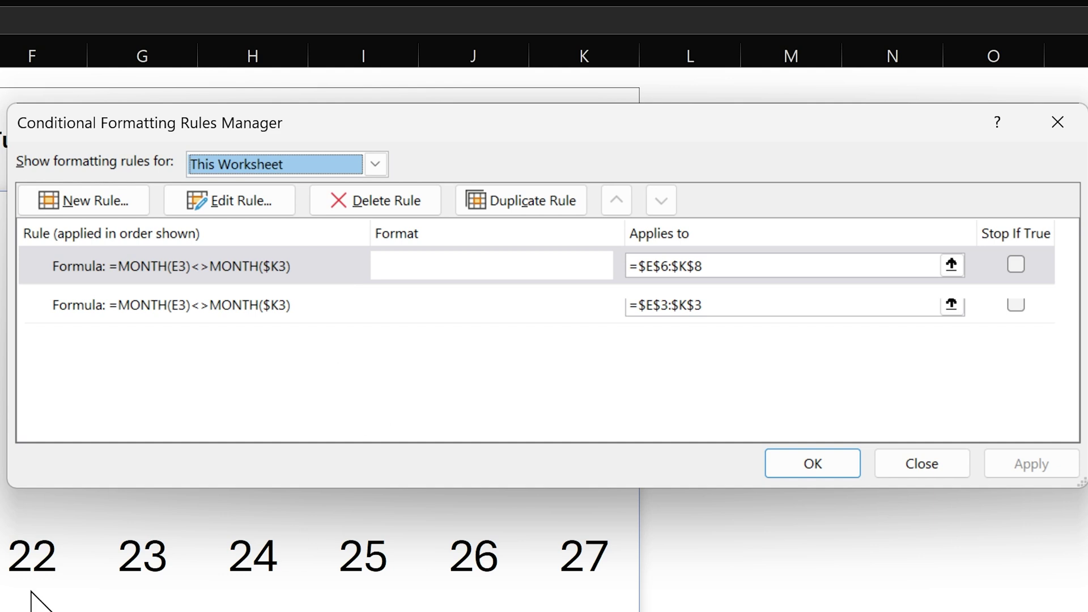
{"action": "left_click", "coordinate": [176, 304]}
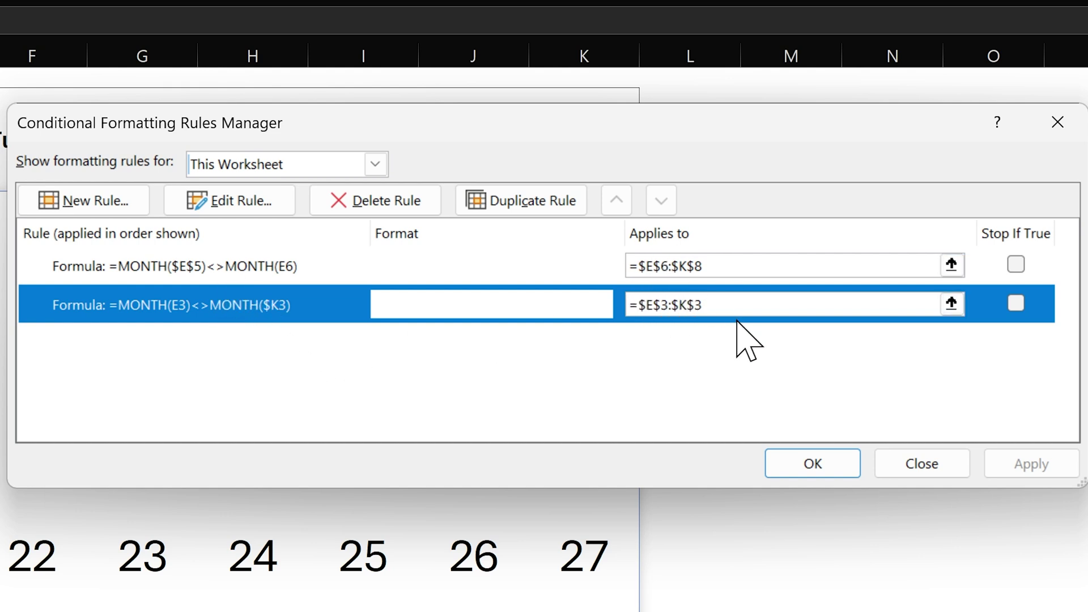
{"action": "left_click_drag", "start_coordinate": [701, 305], "coordinate": [622, 308]}
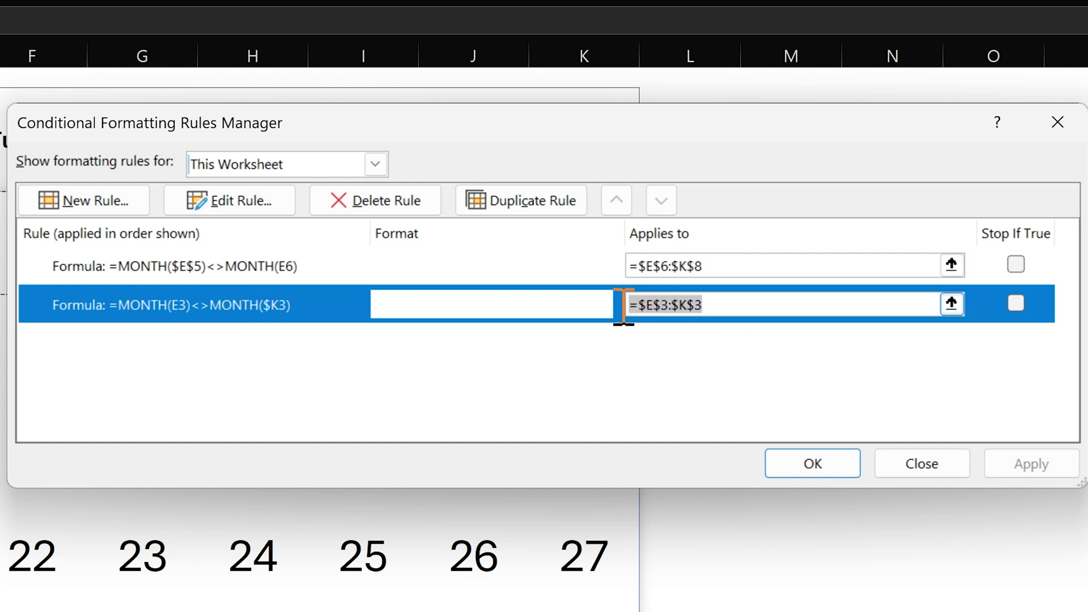
{"action": "left_click_drag", "start_coordinate": [646, 113], "coordinate": [409, 297]}
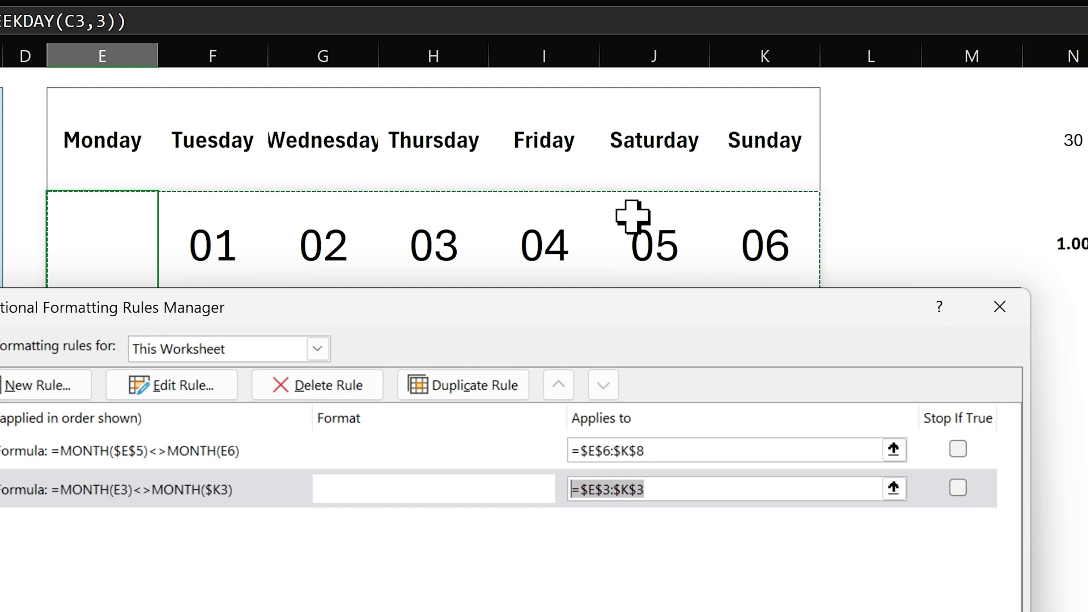
{"action": "left_click", "coordinate": [119, 491]}
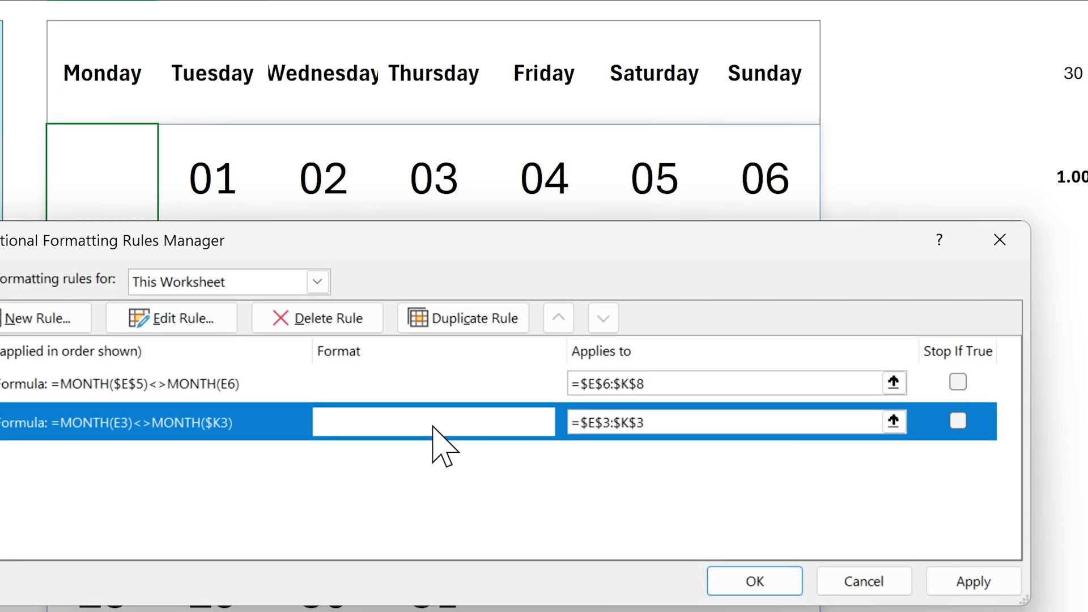
{"action": "double_click", "coordinate": [432, 431]}
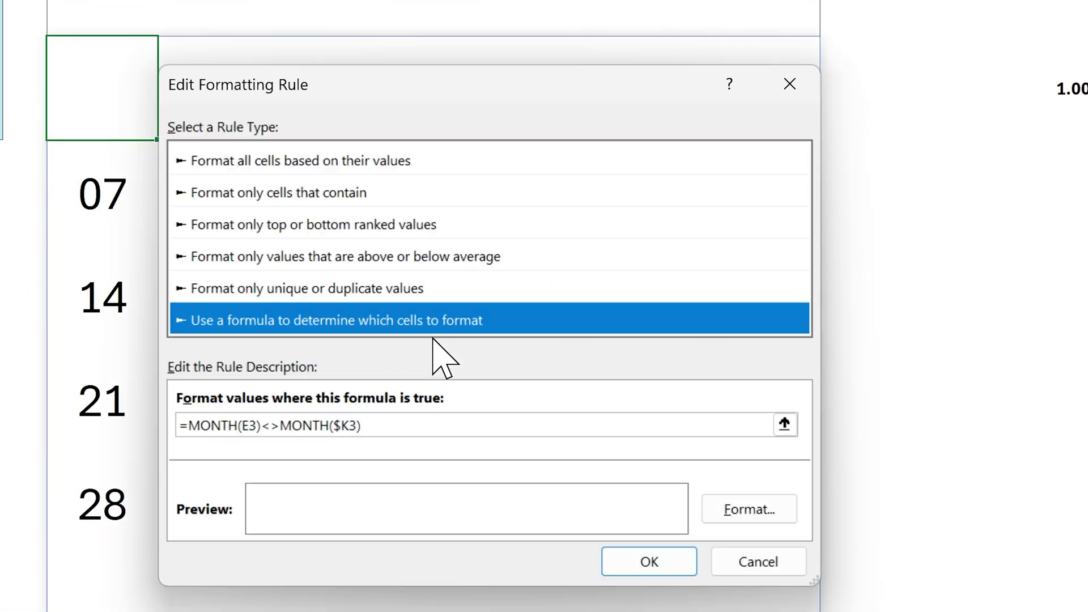
{"action": "left_click", "coordinate": [773, 510]}
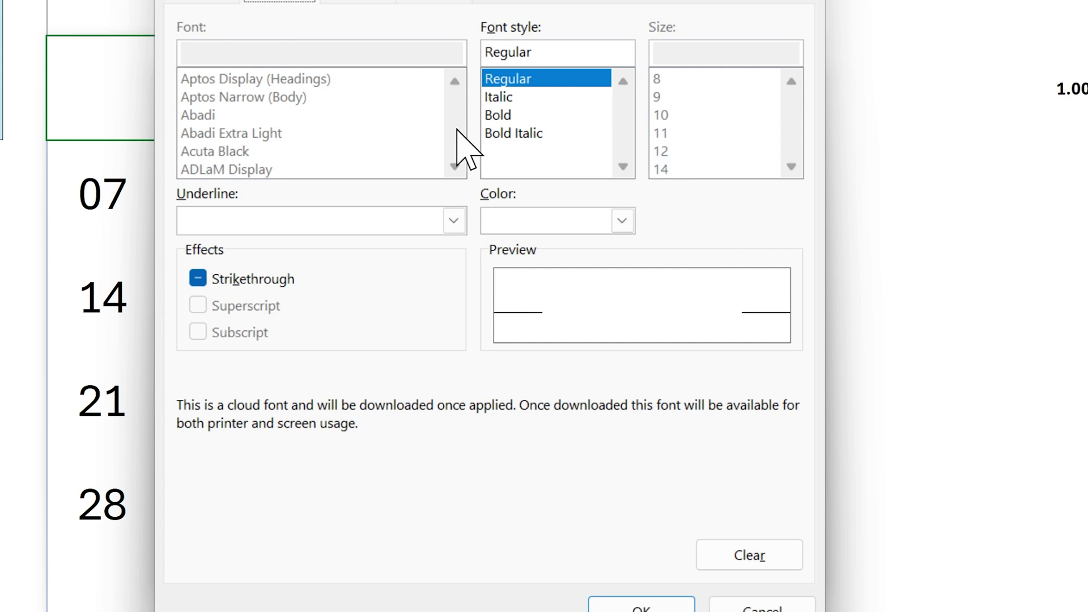
{"action": "left_click", "coordinate": [507, 222]}
{"action": "left_click", "coordinate": [733, 213]}
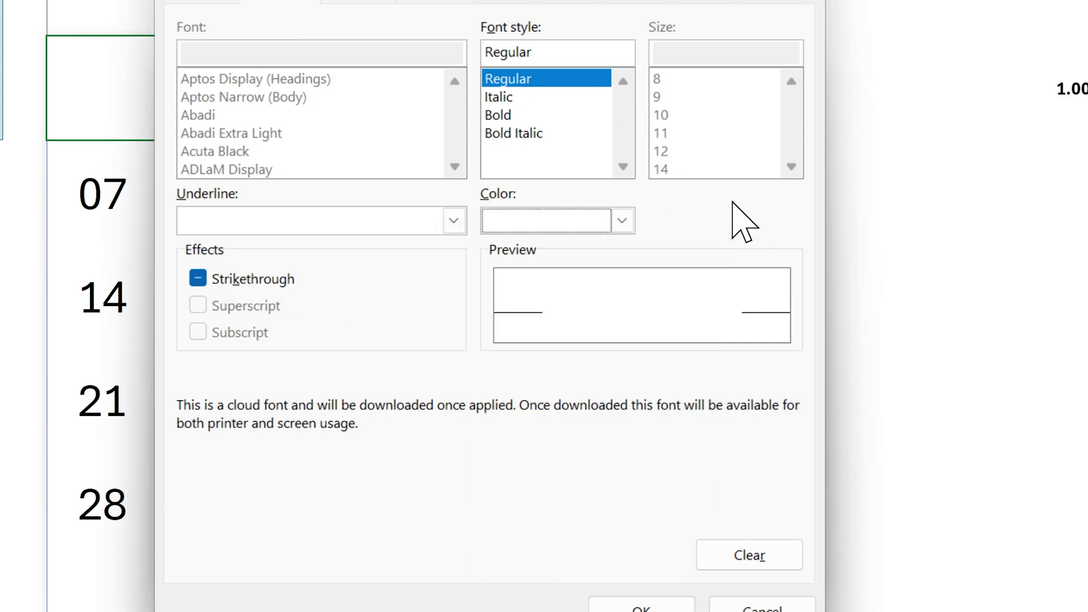
{"action": "left_click", "coordinate": [642, 605]}
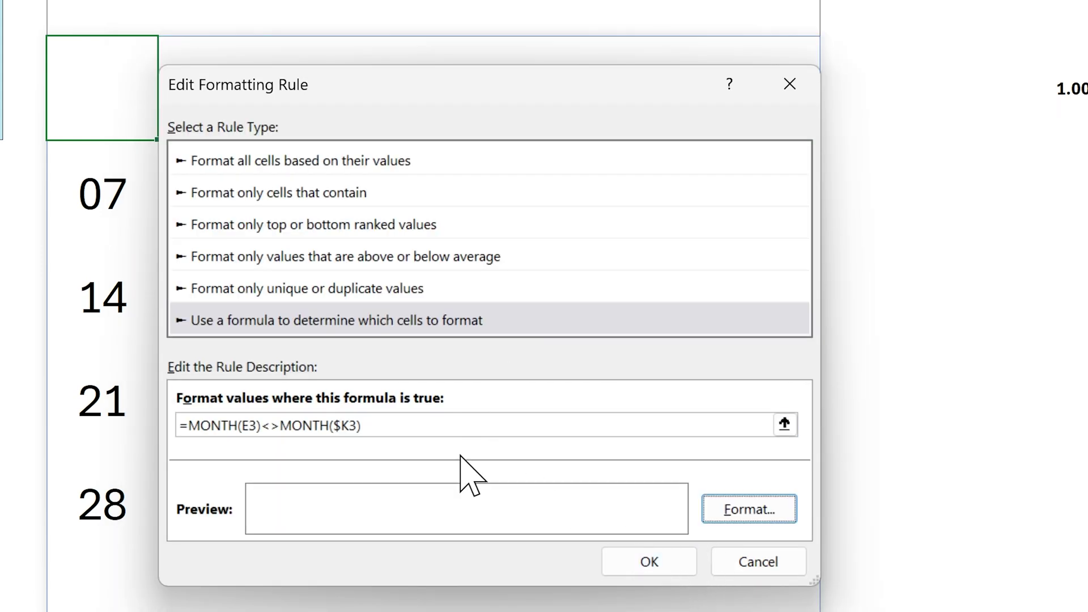
{"action": "left_click", "coordinate": [650, 562]}
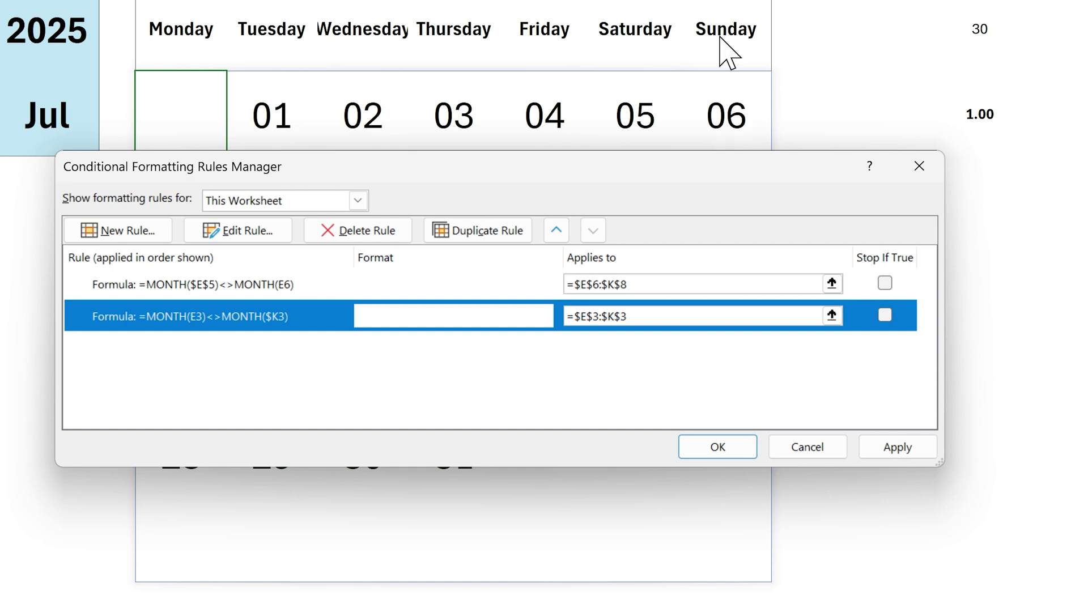
{"action": "left_click_drag", "start_coordinate": [413, 186], "coordinate": [425, 302]}
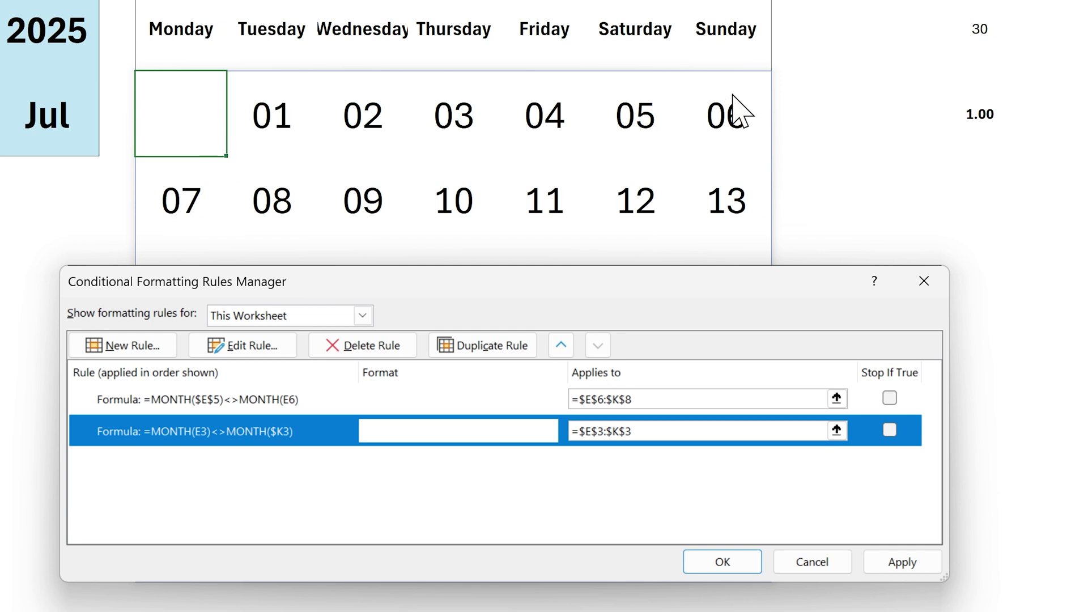
{"action": "left_click_drag", "start_coordinate": [600, 284], "coordinate": [618, 171]}
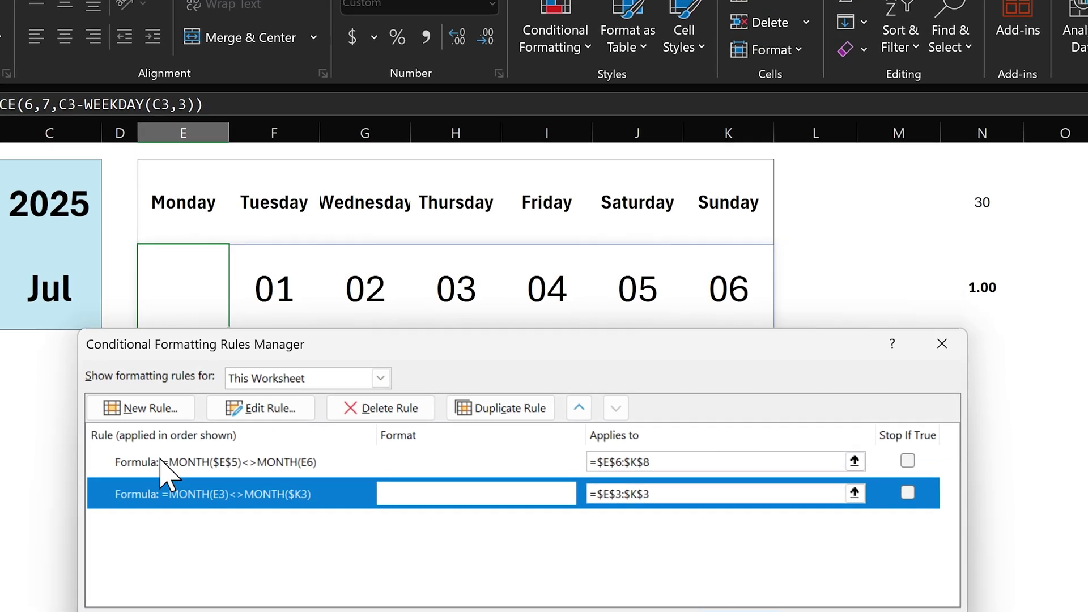
{"action": "left_click", "coordinate": [154, 288]}
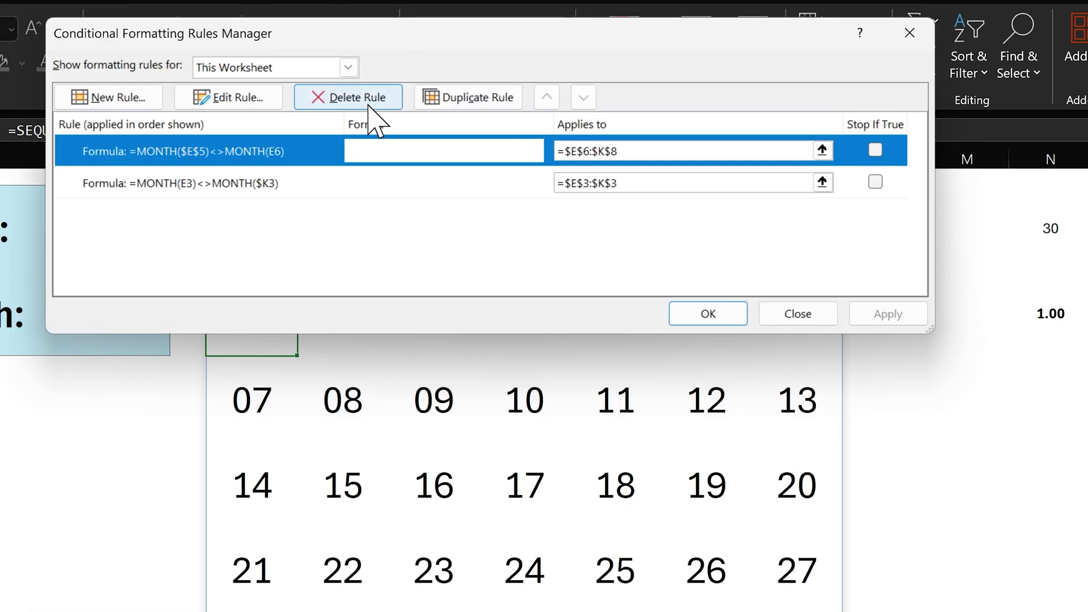